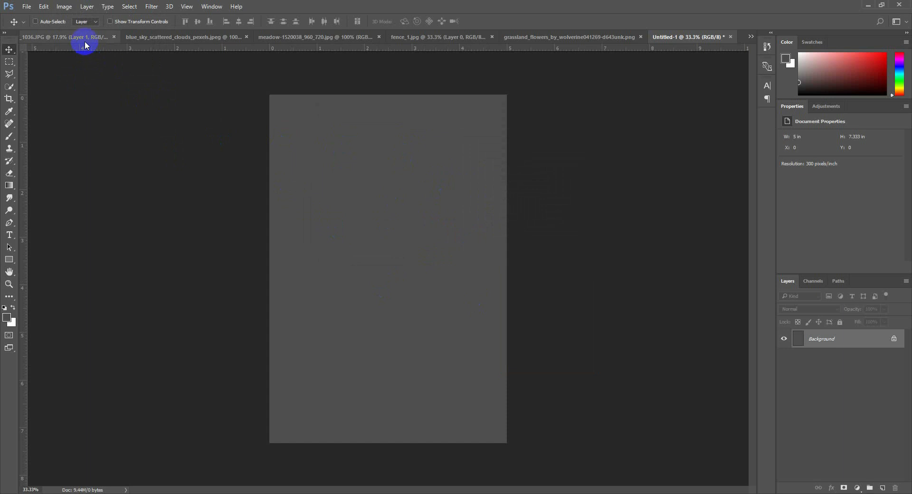
In IMG_1036.JPG, hide the original photo, show the couple-and-motorcycle cutout, and copy the cutout into Untitled-1
left_click(88, 38)
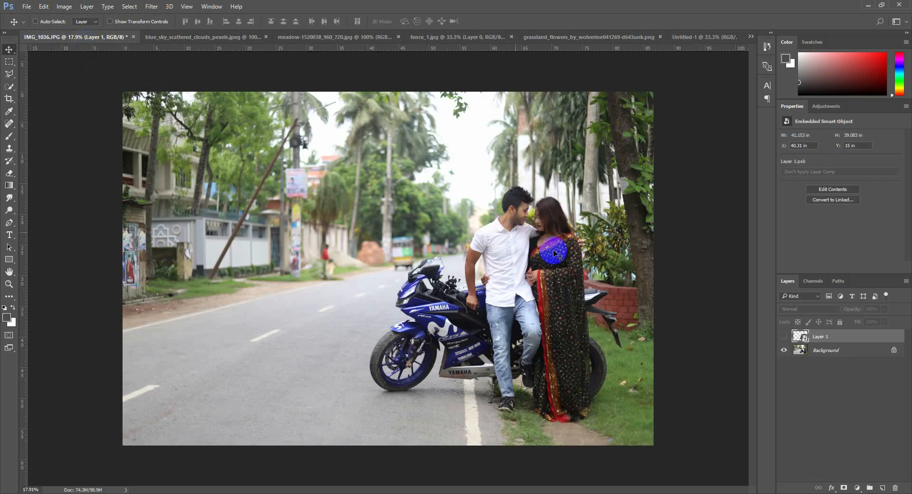
left_click(783, 350)
left_click(784, 338)
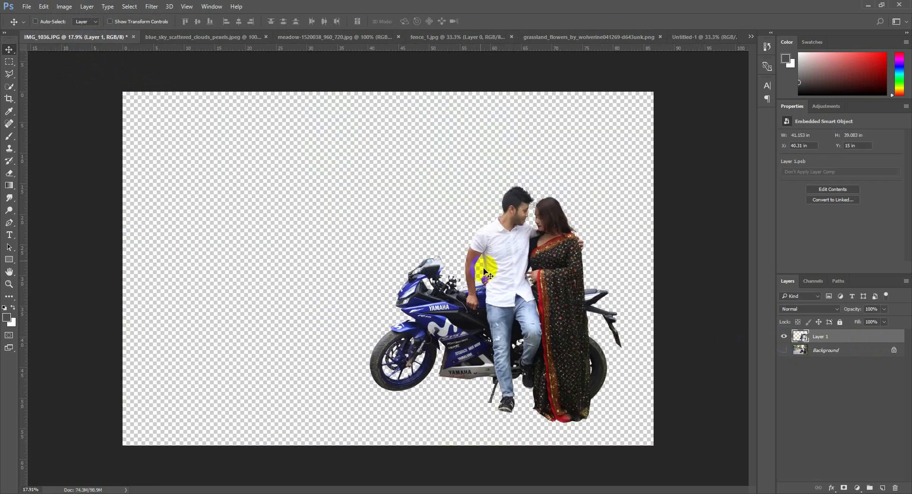
left_click_drag(547, 293, 430, 302)
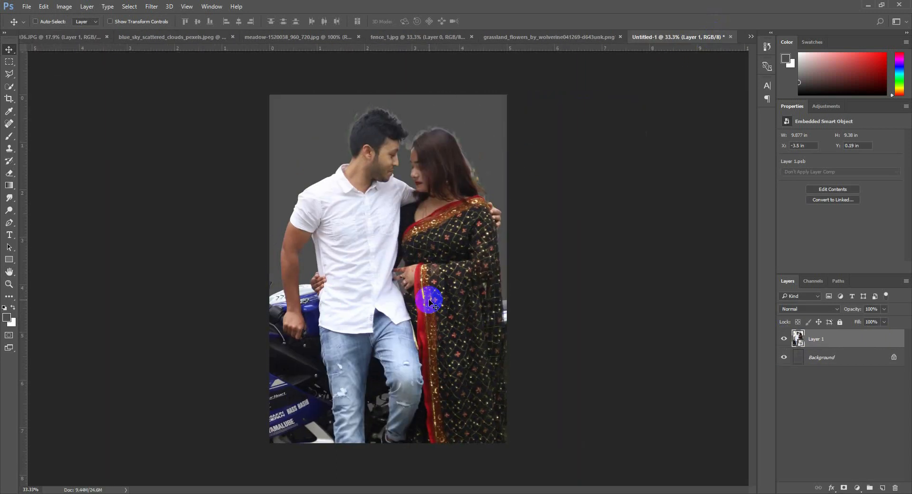
Scale the couple-and-motorcycle cutout down to about 4.39 × 4.17 in and position it in the canvas's lower half
key("ctrl")
key("ctrl+t")
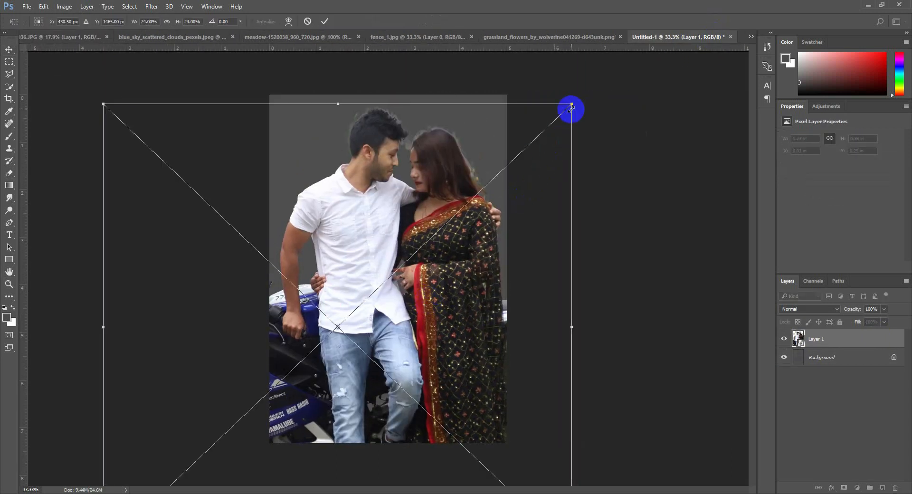
left_click_drag(572, 104, 443, 227)
left_click_drag(393, 275, 438, 250)
key("Return")
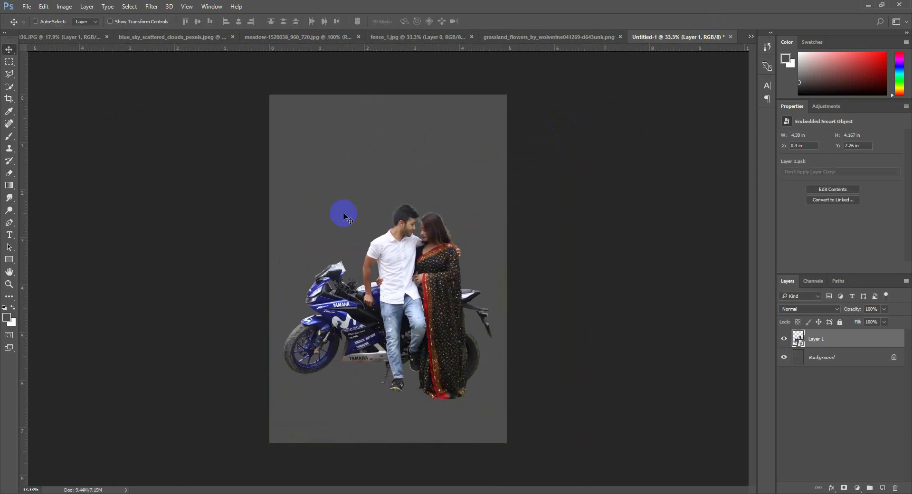
Copy the meadow photo into Untitled-1 and place its layer beneath the couple-and-motorcycle layer
left_click(588, 37)
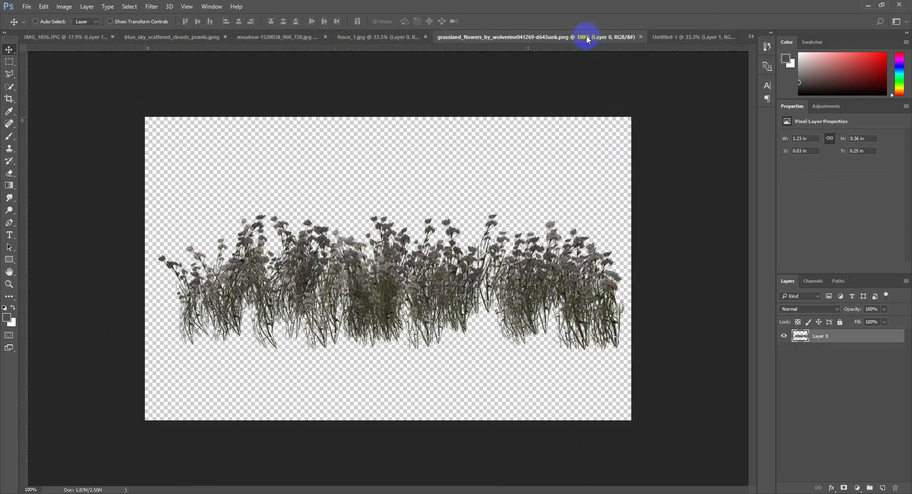
left_click(394, 38)
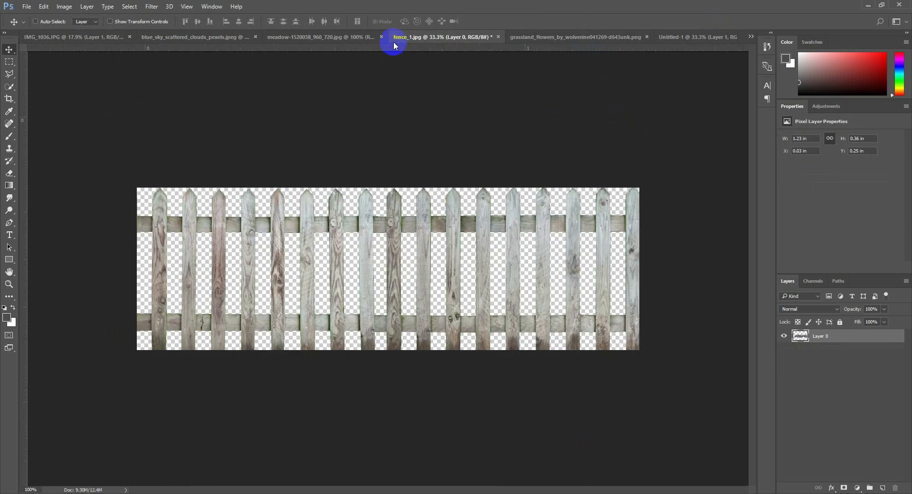
left_click(303, 38)
left_click(228, 38)
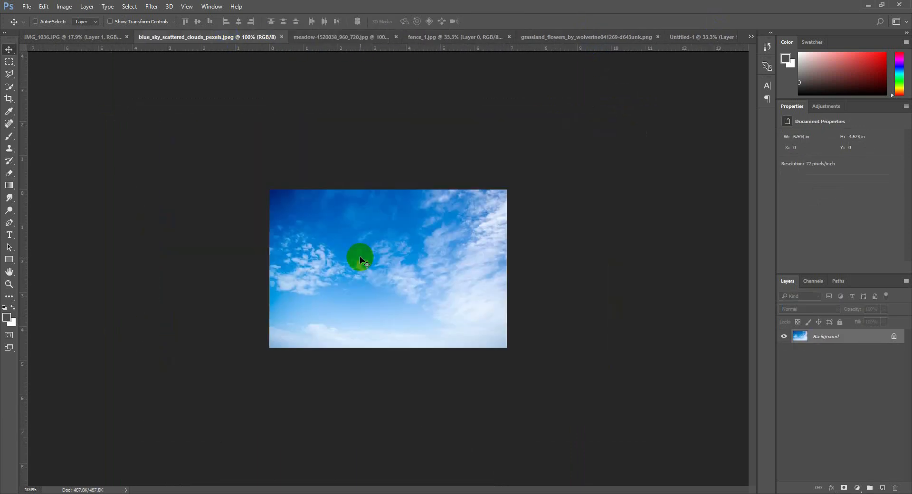
left_click(344, 38)
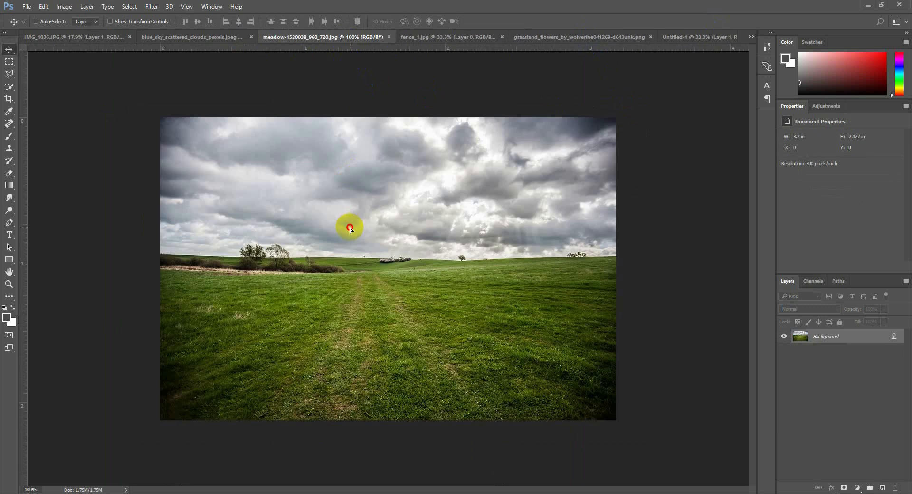
left_click_drag(700, 32, 440, 241)
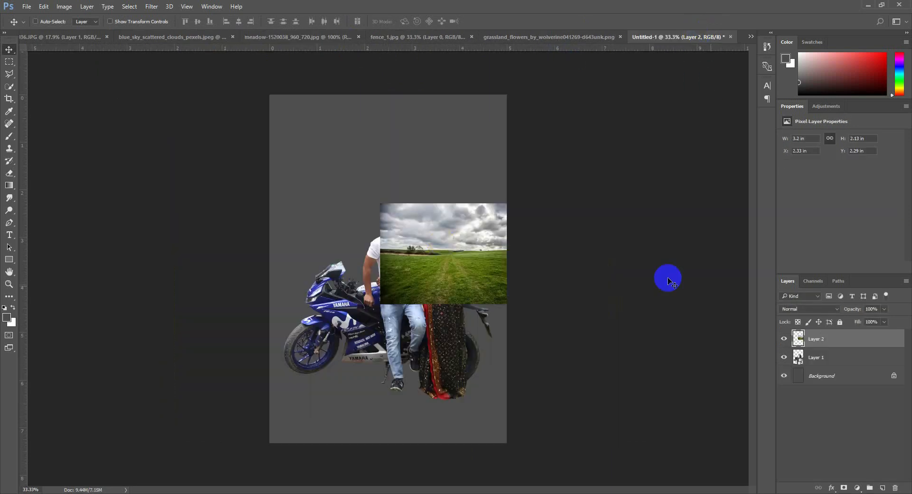
left_click_drag(820, 341, 822, 366)
Enlarge the meadow image to about 248% and position it to fill the canvas from its lower edge up behind the couple
left_click_drag(528, 280, 471, 404)
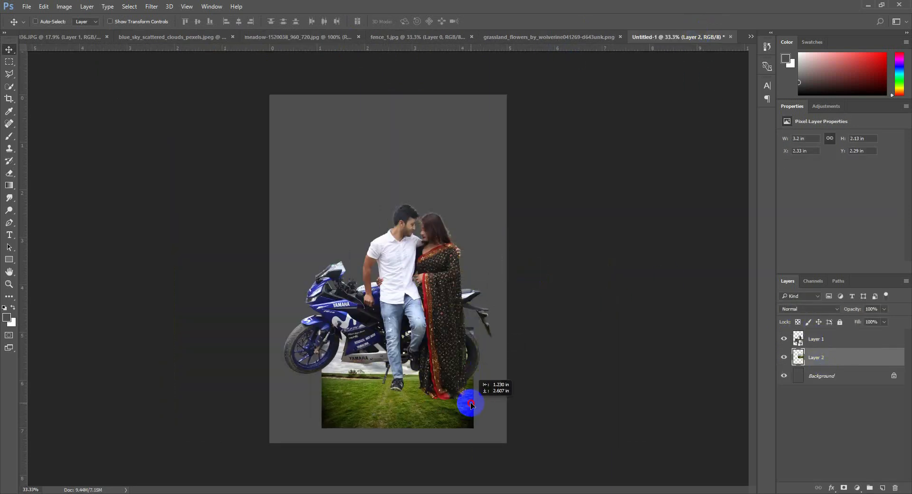
key("ctrl+t")
left_click_drag(477, 326, 540, 281)
left_click_drag(439, 365, 441, 336)
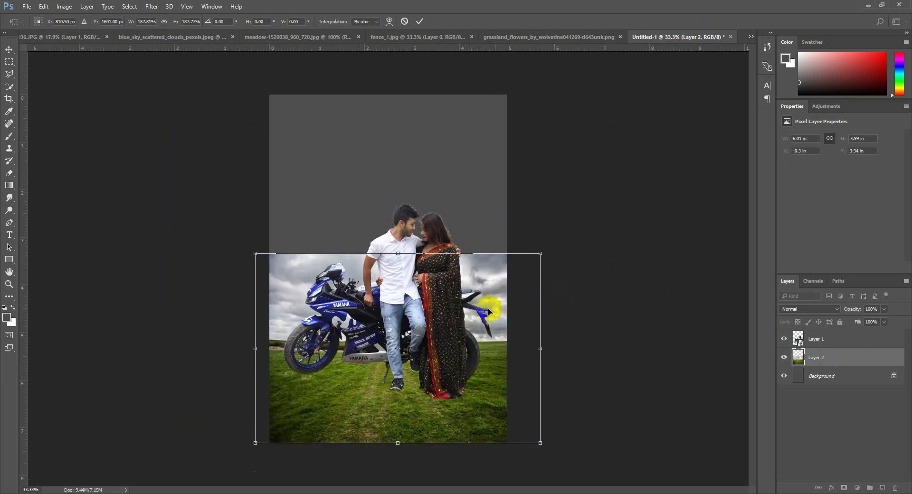
left_click_drag(540, 254, 586, 223)
left_click_drag(516, 323, 519, 295)
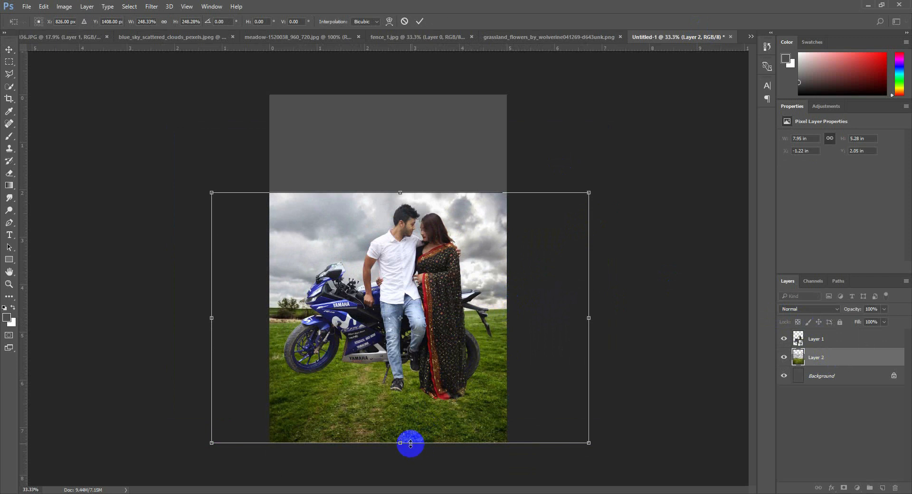
key("Return")
Shrink the couple-and-motorcycle layer to about 3.53 × 3.35 in and move it slightly lower onto the grass
left_click(817, 339)
mouse_move(450, 334)
left_mouse_down()
mouse_move(450, 358)
mouse_move(453, 349)
left_mouse_up()
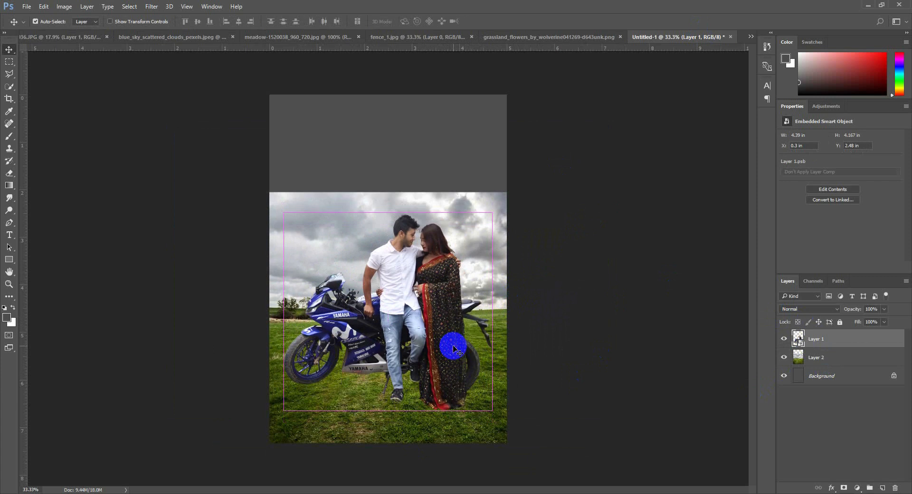
key("ctrl+t")
left_click_drag(494, 411, 463, 380)
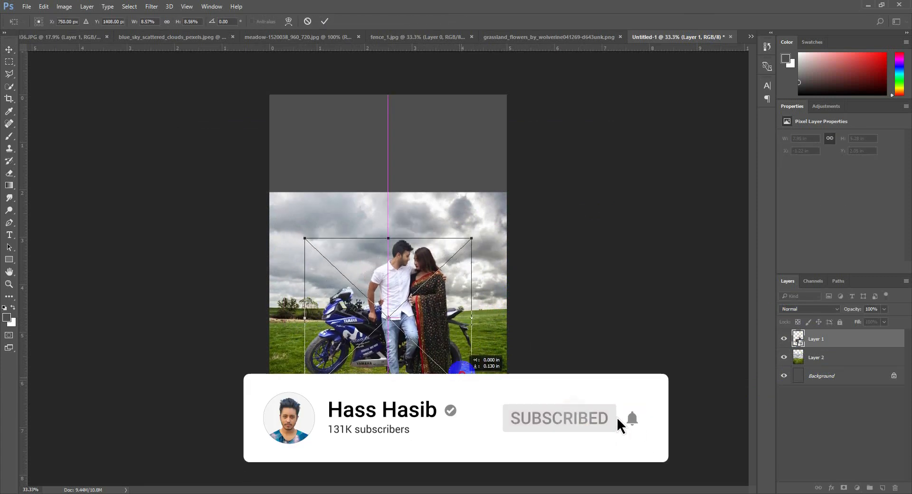
key("Return")
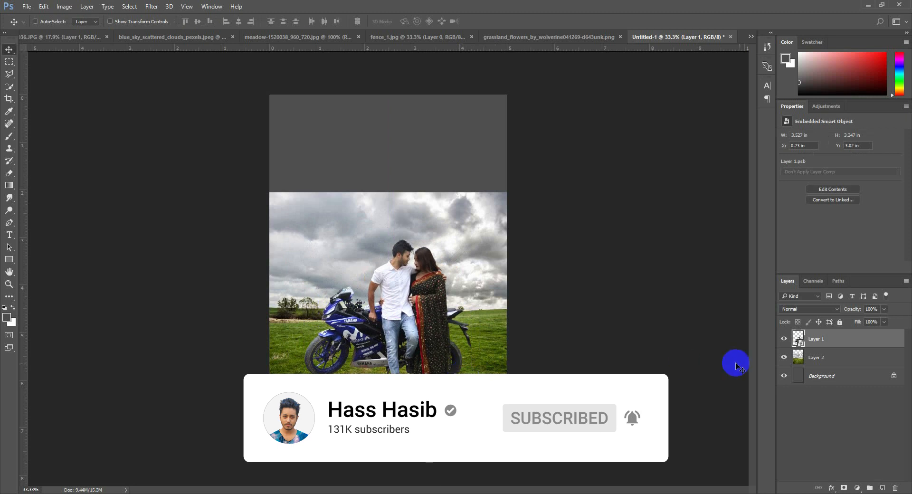
Add a layer mask to the meadow layer and hide its cloudy sky with a large black brush at 0% hardness
left_click(803, 366)
left_click(844, 486)
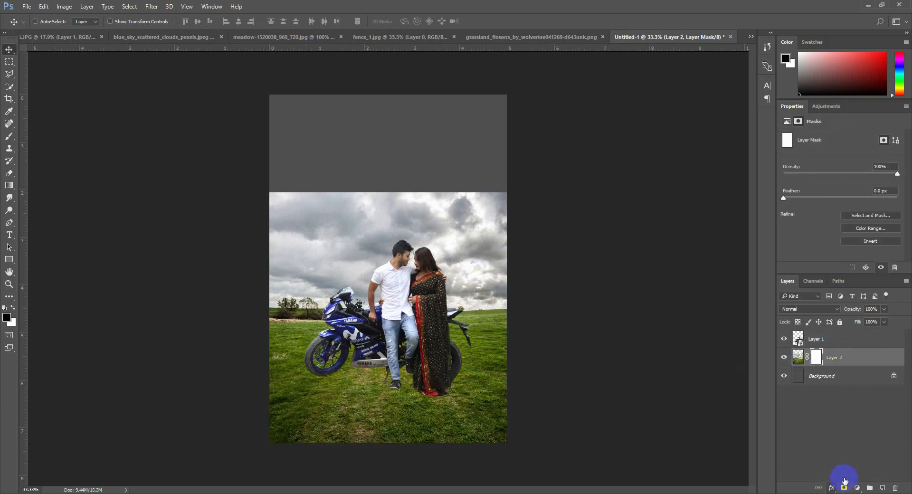
left_click(10, 137)
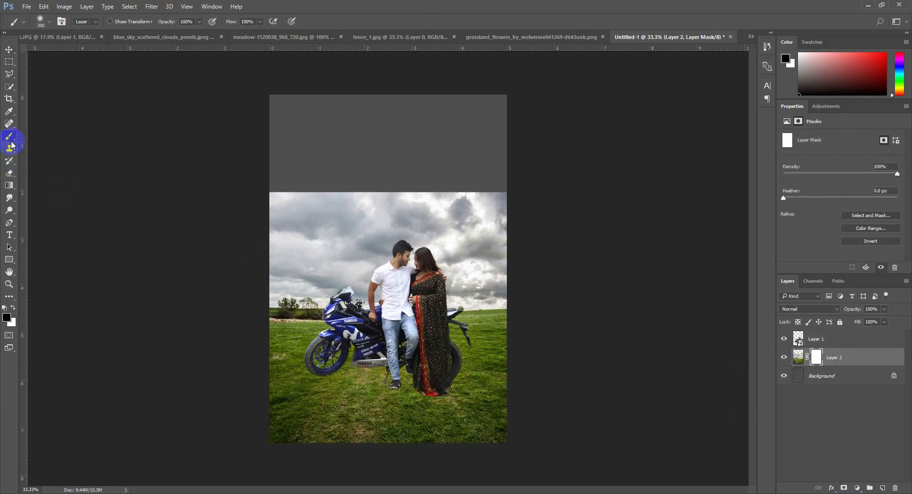
left_click(59, 131)
right_click(405, 152)
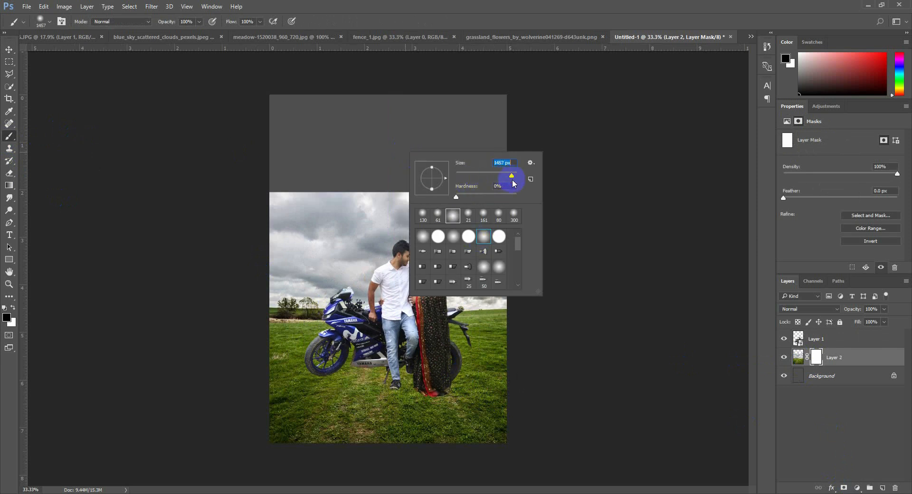
left_click(508, 6)
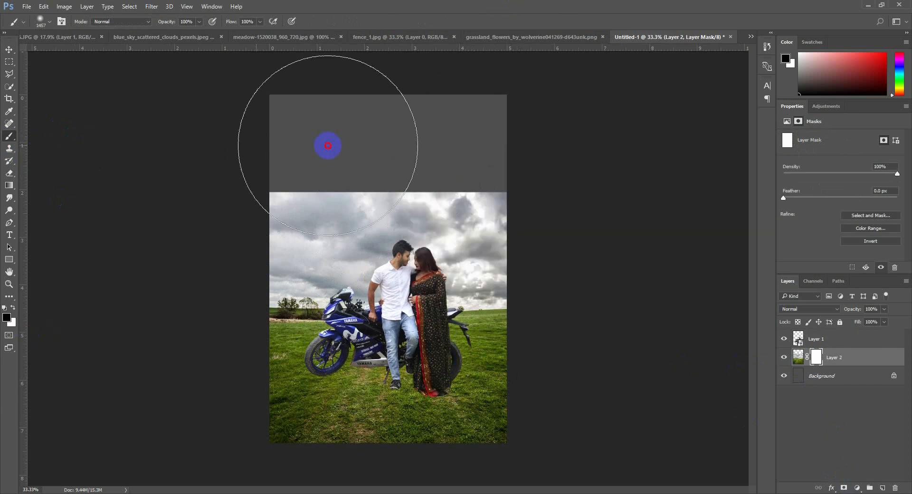
mouse_move(328, 145)
left_mouse_down()
mouse_move(236, 142)
mouse_move(550, 142)
mouse_move(287, 179)
mouse_move(352, 223)
mouse_move(332, 227)
mouse_move(531, 228)
mouse_move(507, 235)
mouse_move(522, 227)
mouse_move(269, 212)
mouse_move(537, 209)
mouse_move(230, 209)
mouse_move(619, 191)
left_mouse_up()
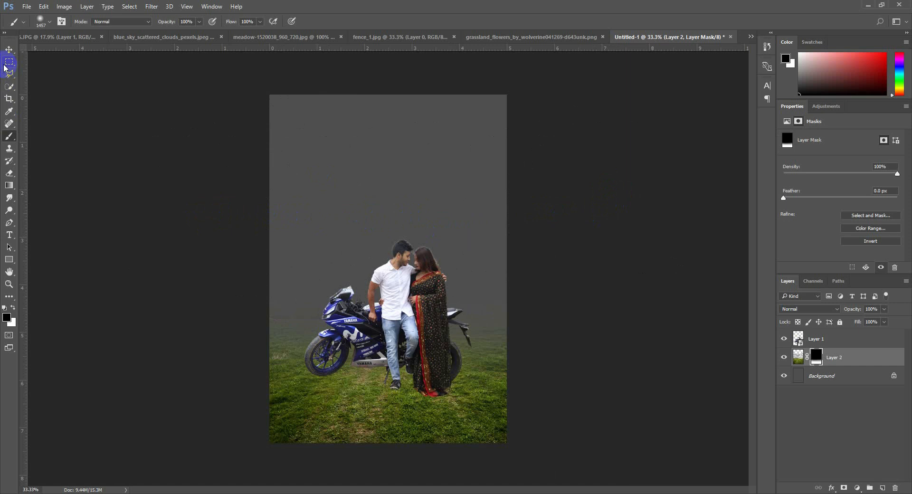
Copy the blue sky image into Untitled-1, placing it above the masked meadow and below the couple
left_click(9, 51)
left_click(136, 38)
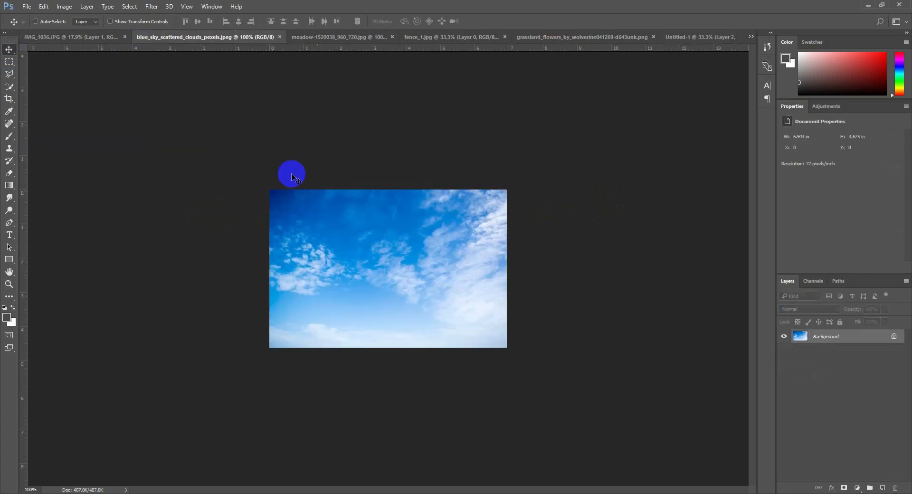
left_click_drag(357, 213, 619, 342)
Resize the blue sky layer to about 5 × 3.43 in and align it with the canvas's upper edge, spanning the full width
key("ctrl+t")
left_click_drag(530, 299, 494, 300)
left_click_drag(588, 332, 471, 255)
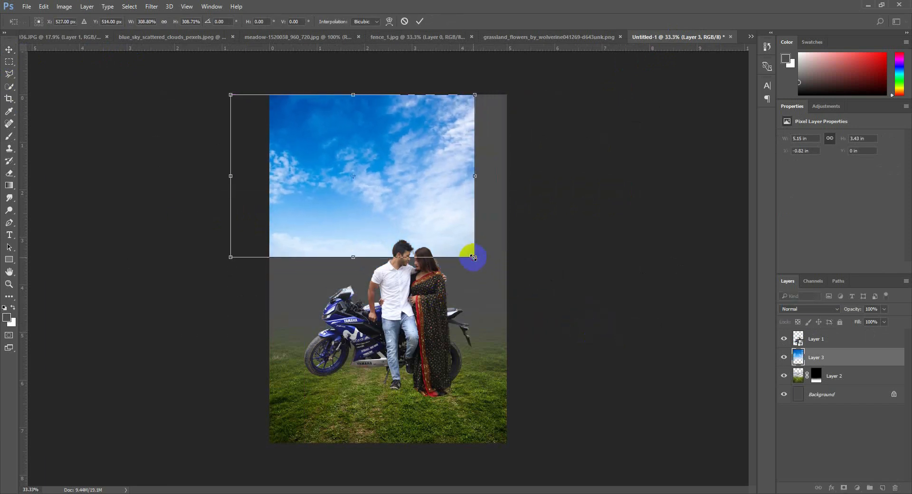
left_click_drag(428, 229, 472, 224)
left_click_drag(514, 176, 509, 177)
double_click(438, 182)
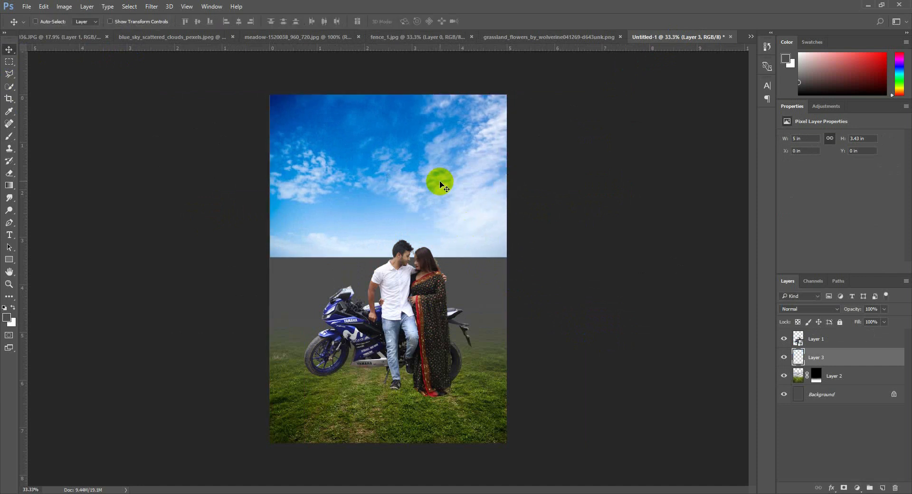
Add a layer mask to the blue sky layer and fade out its lower edge with the large soft black brush
left_click(844, 488)
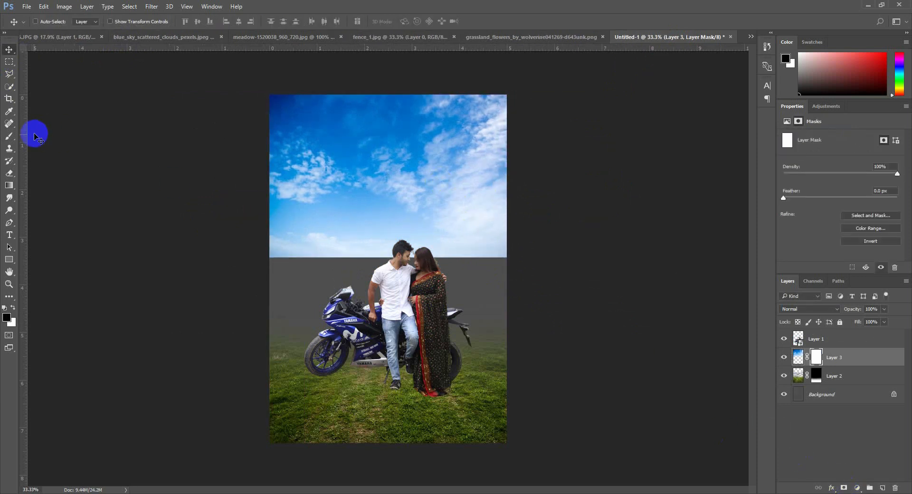
left_click(9, 136)
mouse_move(602, 310)
left_mouse_down()
mouse_move(295, 324)
mouse_move(537, 330)
mouse_move(226, 332)
mouse_move(670, 361)
left_mouse_up()
Add a solid color fill layer directly above the background, using the pale sky blue cde3fb
left_click(844, 395)
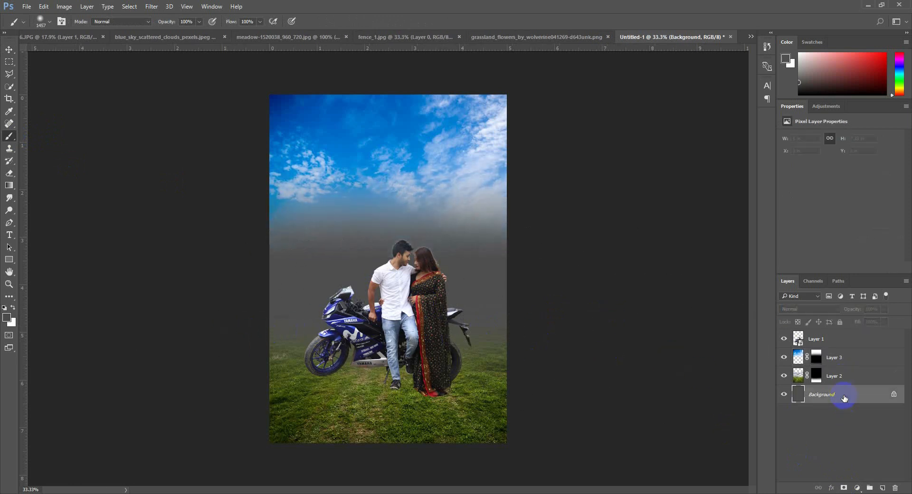
left_click(857, 488)
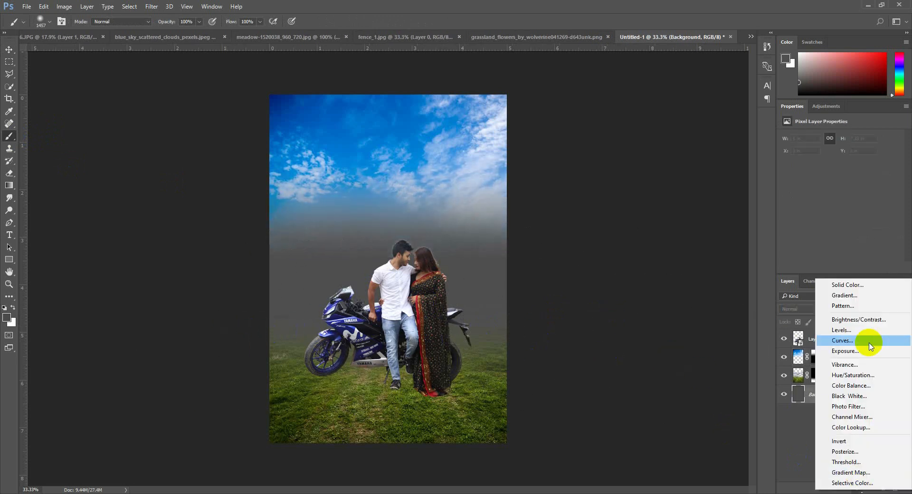
left_click(851, 286)
left_click(460, 207)
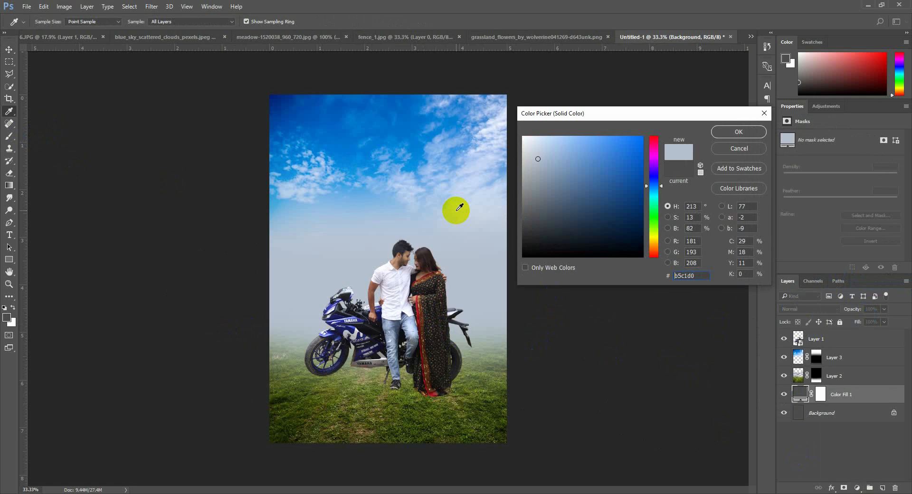
left_click(356, 202)
left_click_drag(354, 205, 474, 218)
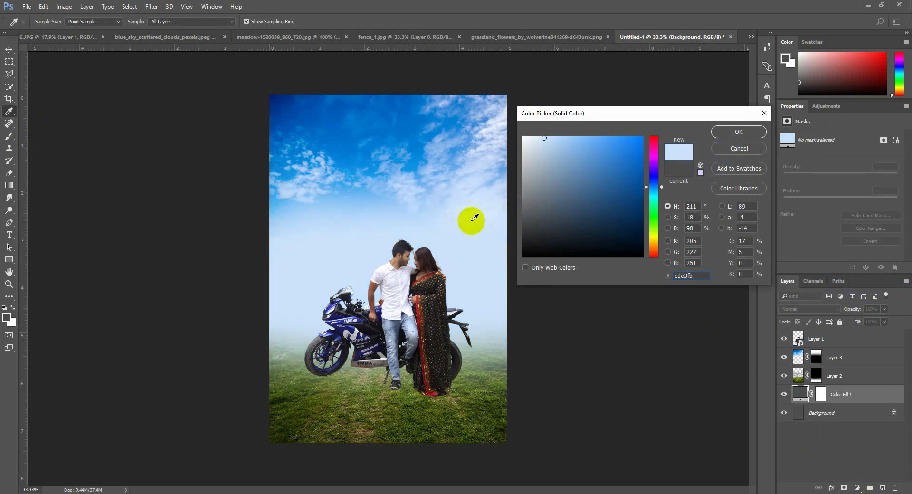
left_click(739, 133)
Lower the blue sky layer's opacity to about 77%
key("b")
left_click(9, 49)
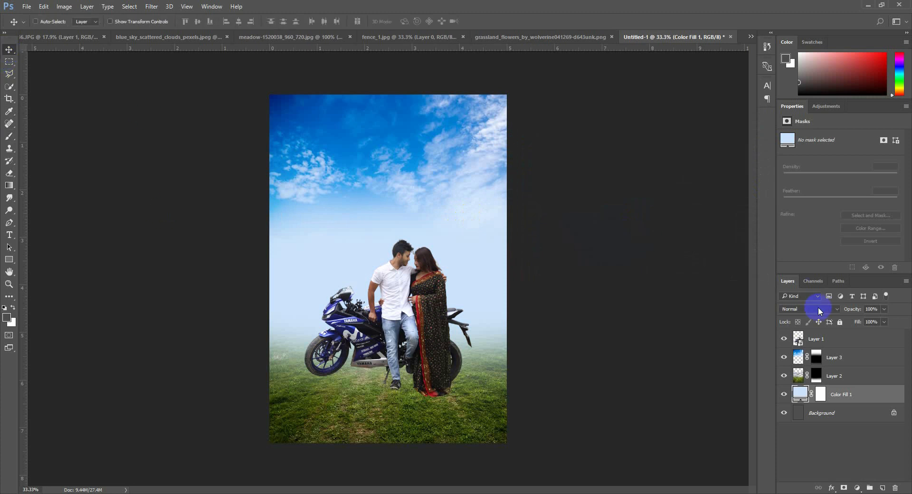
left_click(848, 364)
left_click_drag(853, 312, 843, 311)
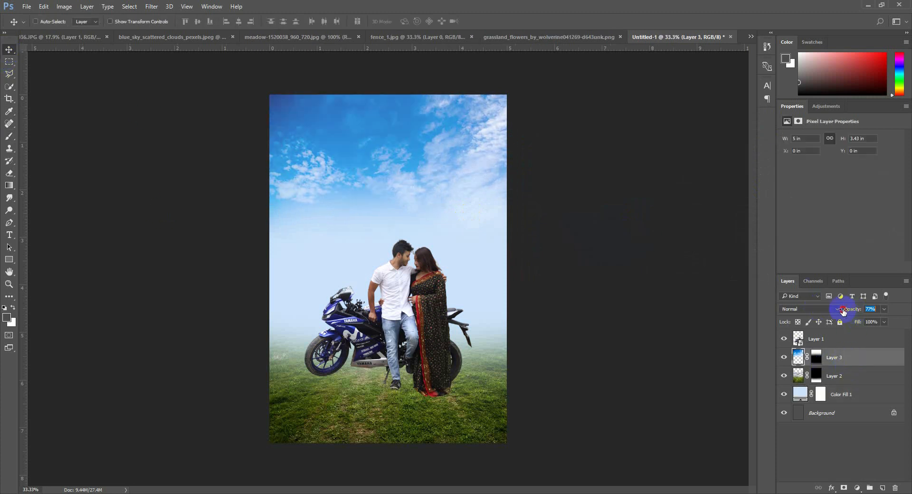
Copy the wooden fence from fence_1.jpg into Untitled-1, behind the couple and motorcycle
left_click(425, 36)
left_click_drag(431, 210, 437, 261)
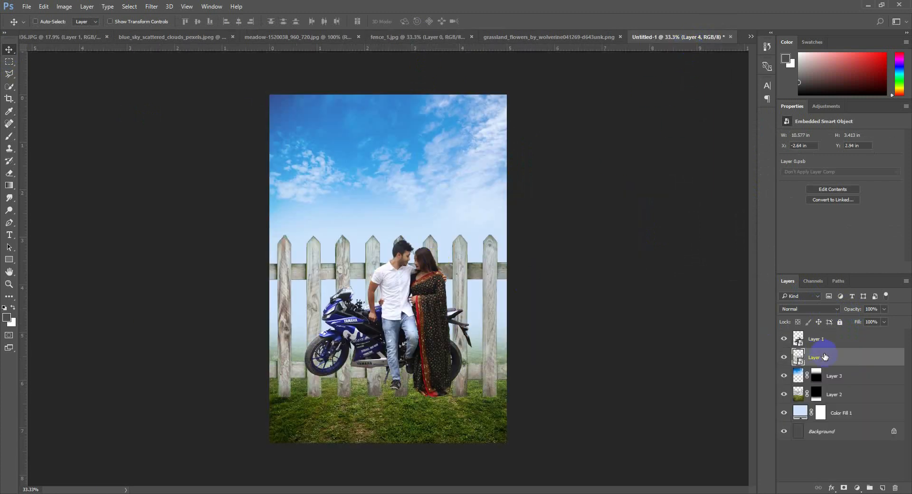
Scale the fence down to about 2.16 × 0.70 in and duplicate it twice into a continuous row across the canvas
key("ctrl+t")
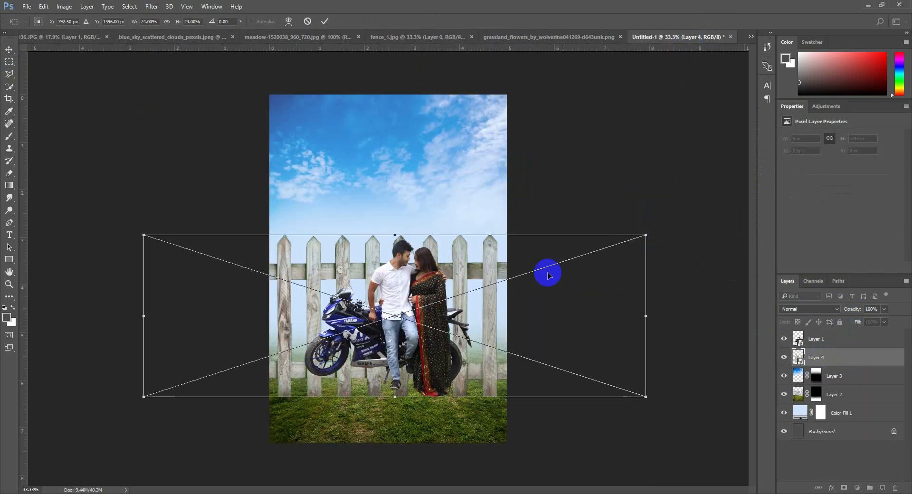
left_click_drag(645, 236, 533, 213)
key("Return")
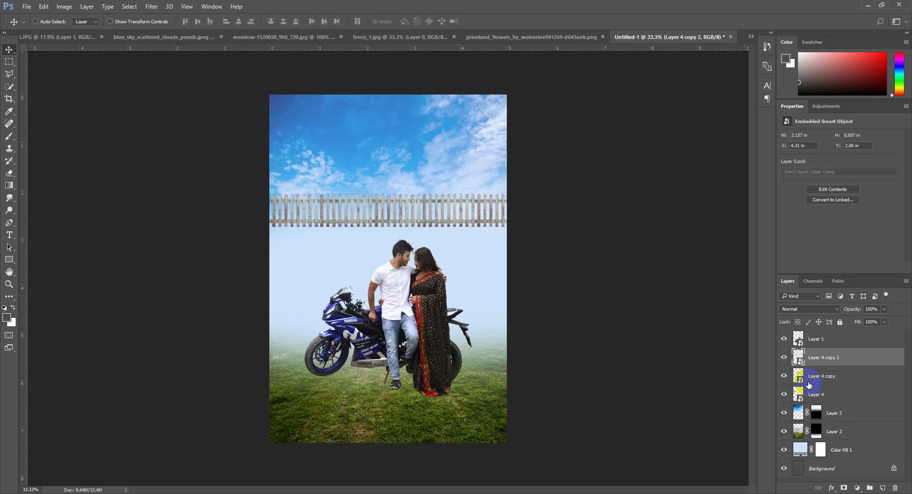
Move the three fence sections down to the meadow's horizon behind the couple and enlarge them proportionally
left_click(824, 395, "shift")
left_click_drag(578, 278, 554, 369)
key("ctrl+t")
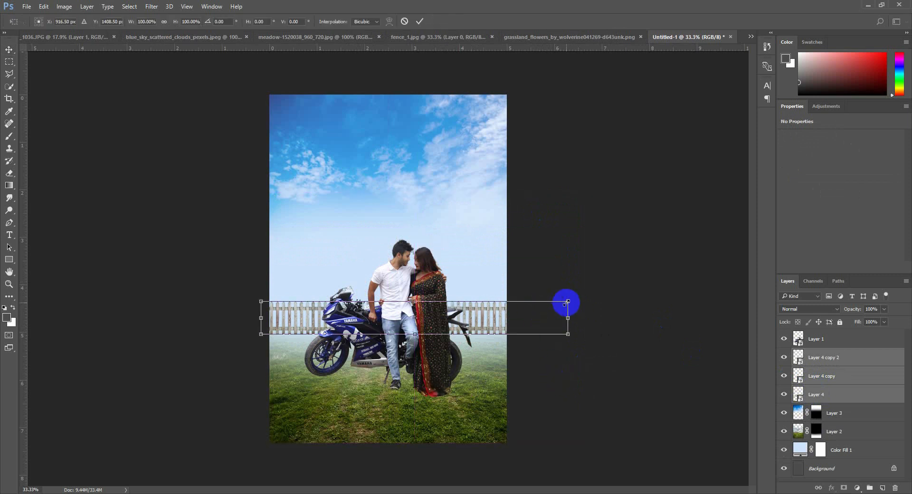
left_click_drag(567, 301, 619, 281)
mouse_move(555, 327)
left_mouse_down()
mouse_move(540, 325)
mouse_move(541, 336)
left_mouse_up()
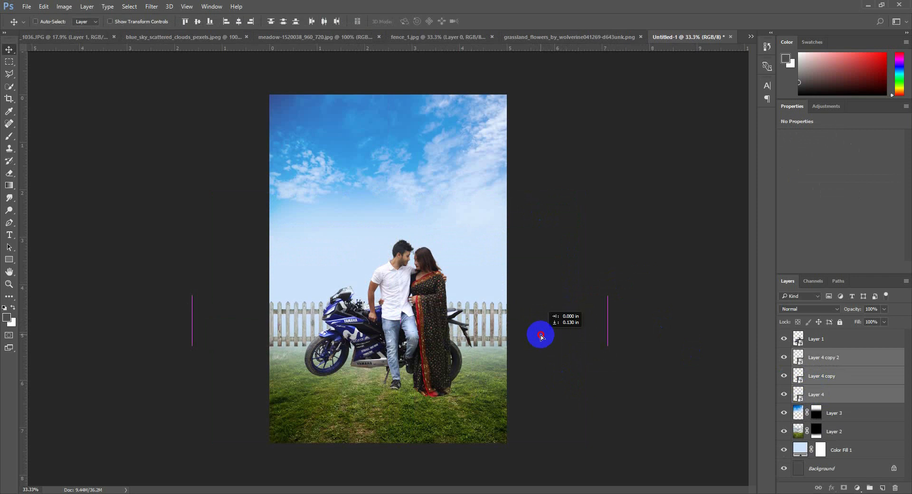
Narrow the fence row about its center to about 84% width
key("ctrl+t")
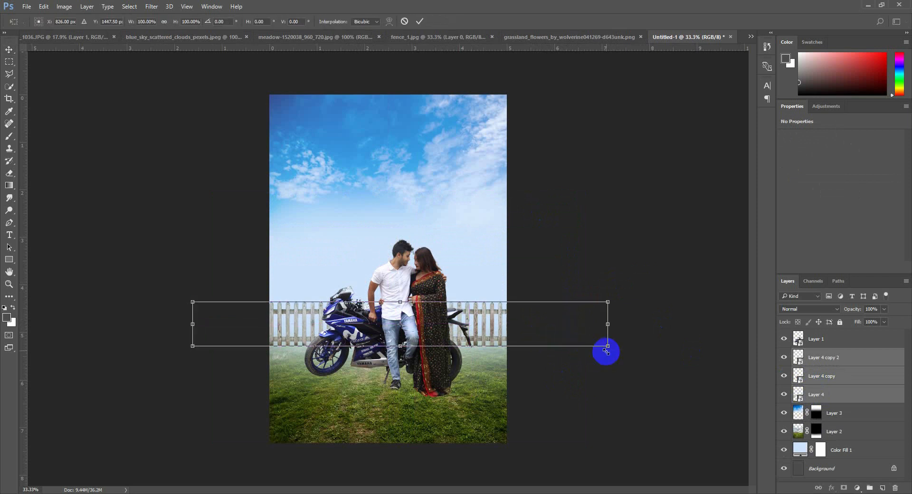
left_click_drag(606, 350, 570, 344)
left_click_drag(520, 331, 518, 325)
left_click_drag(401, 299, 411, 327)
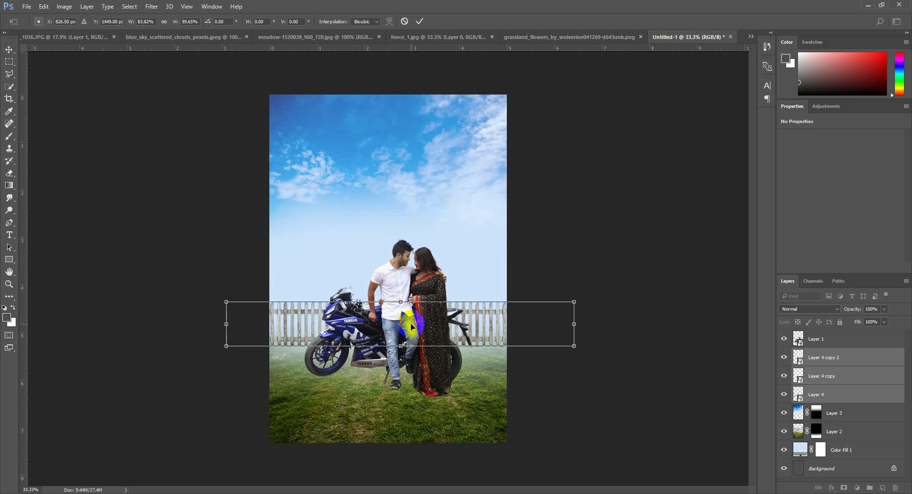
key("Return")
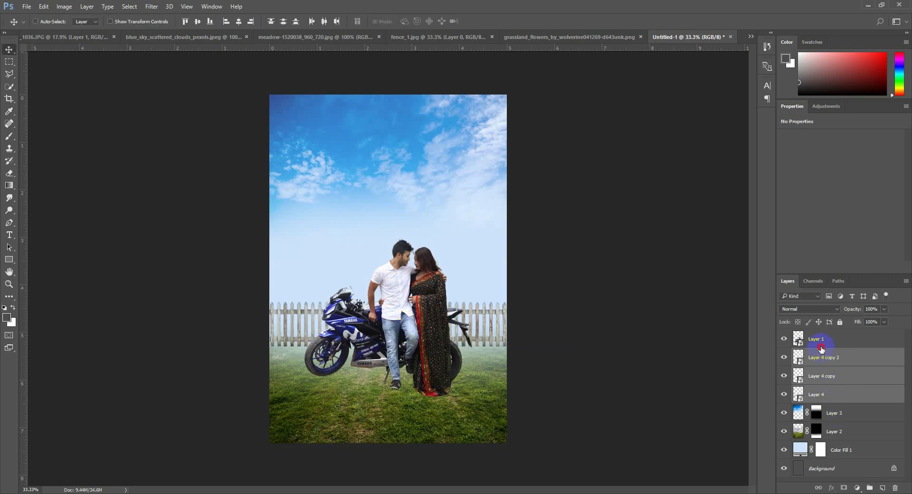
Move the couple and motorcycle down the grass to about Y 3.33 in and hide their layer
left_click(821, 349)
left_click_drag(579, 345, 583, 358)
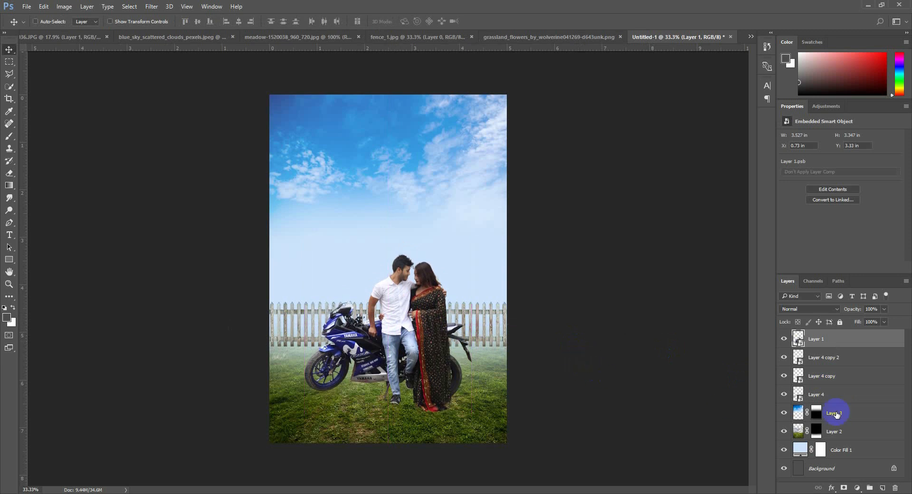
left_click(784, 340)
Stretch the meadow layer upward and sideways to about 9.1 × 6.96 in so the grass reaches behind the fence
scroll(361, 394, "up", 8)
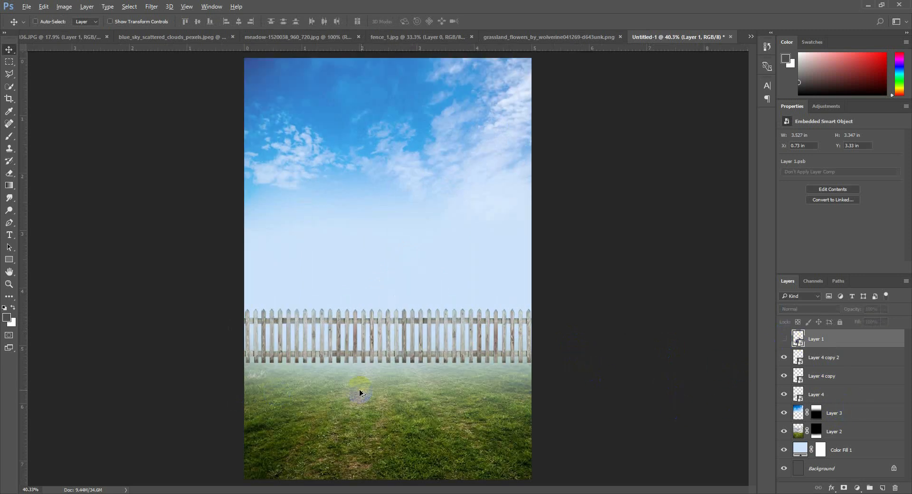
scroll(376, 394, "down", 5)
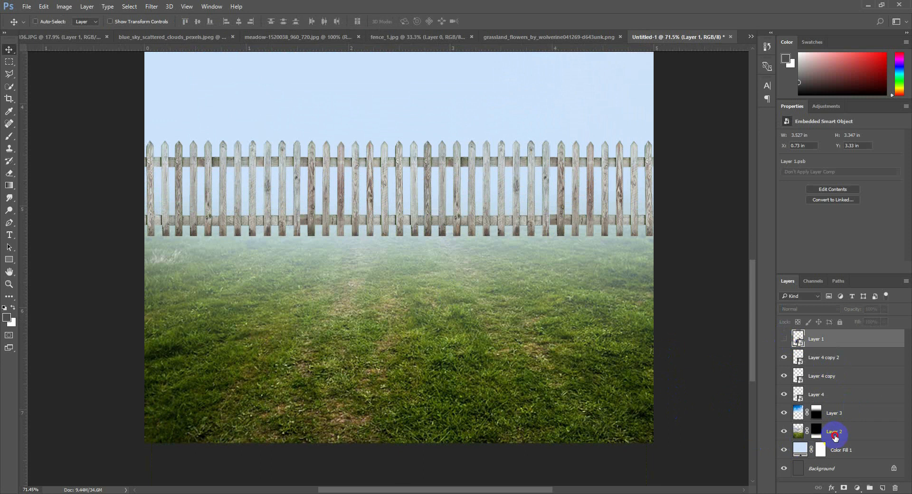
left_click(835, 437)
key("ctrl+t")
scroll(435, 343, "down", 6)
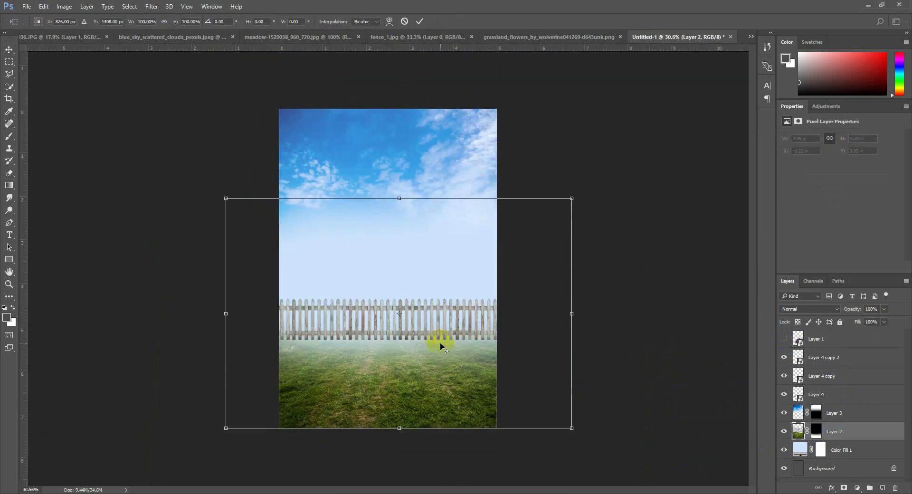
left_click_drag(399, 197, 417, 125)
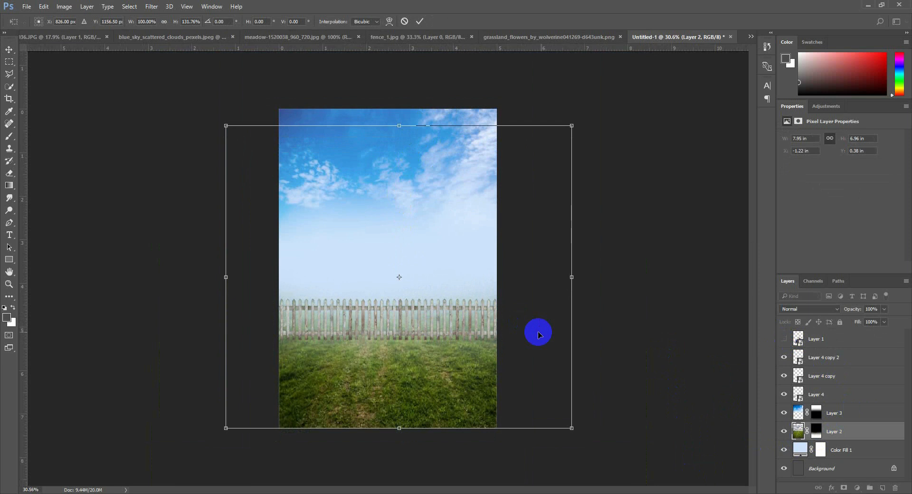
left_click_drag(575, 275, 599, 274)
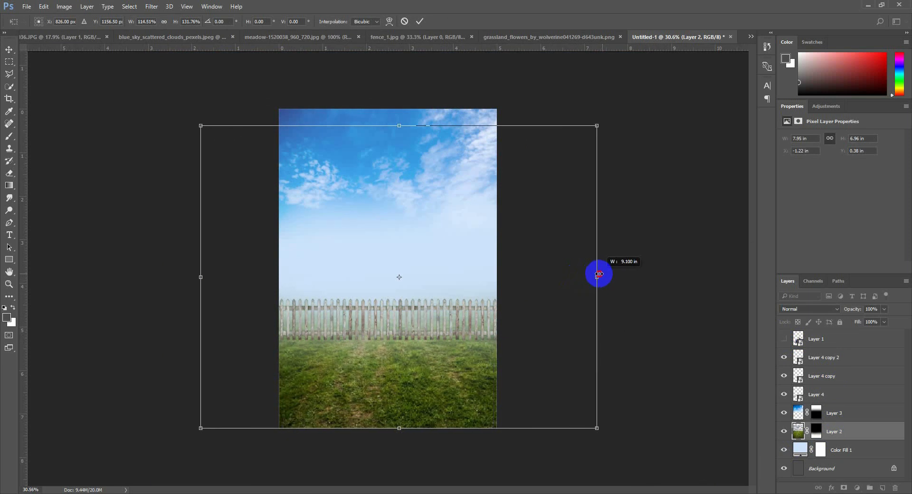
key("Return")
Merge the three fence layers into one and convert the result to a smart object
scroll(411, 428, "up", 6)
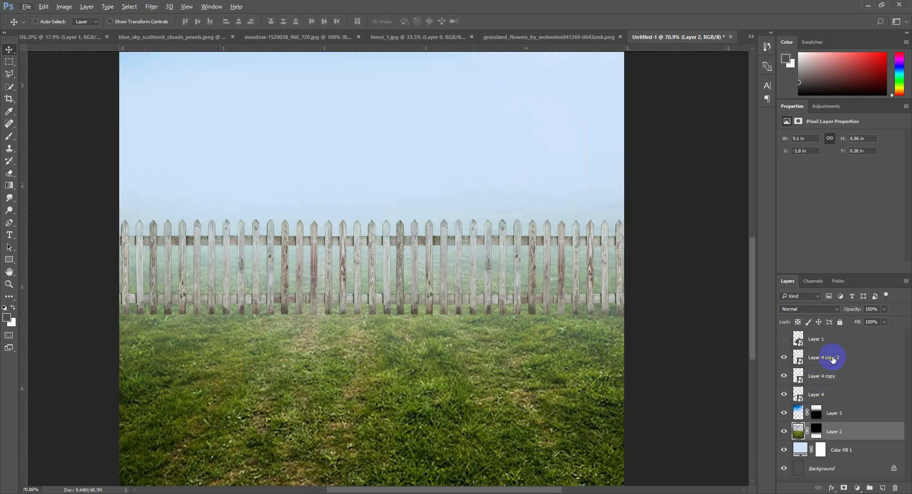
left_click(832, 359)
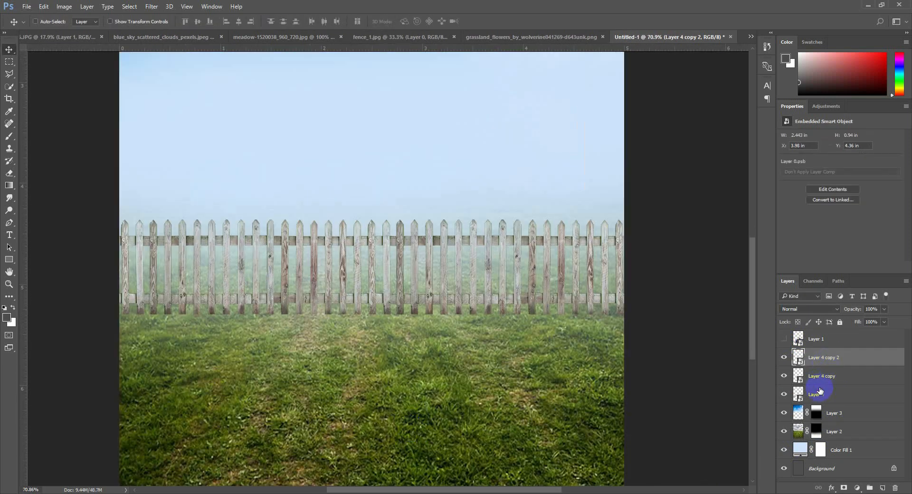
left_click(820, 394, "shift")
right_click(820, 386)
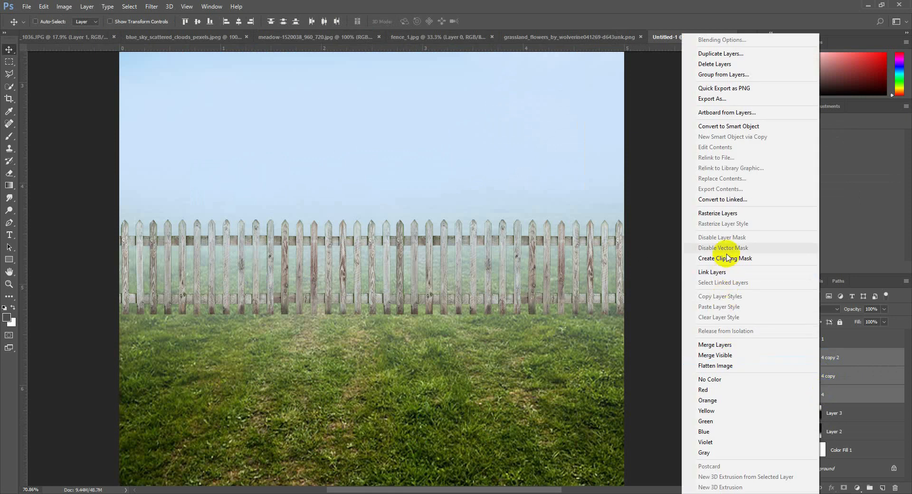
left_click(732, 345)
right_click(822, 362)
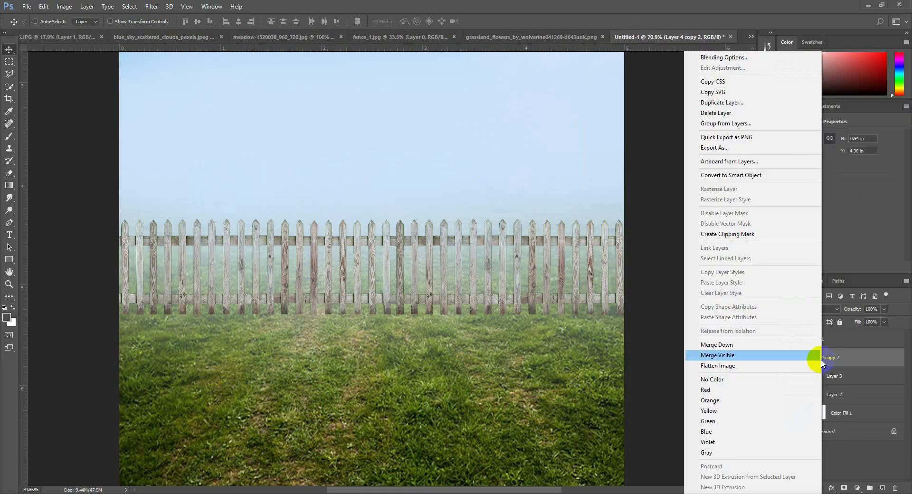
left_click(731, 174)
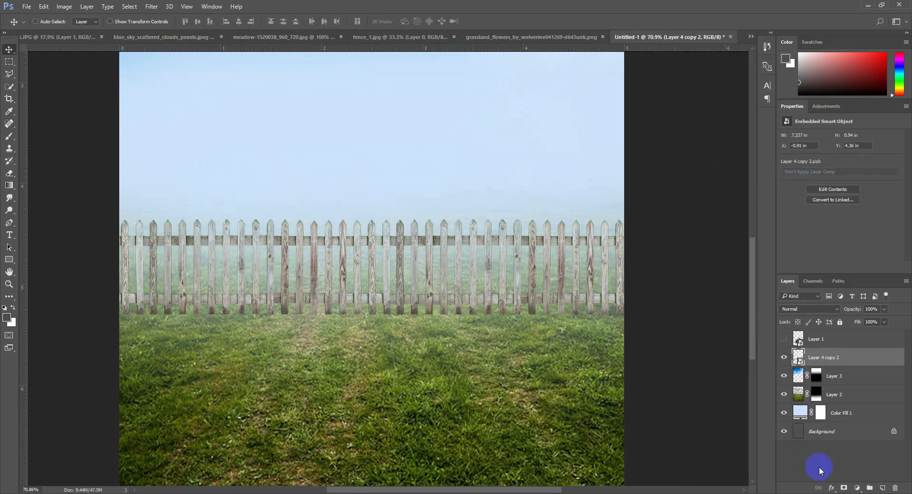
Add a layer mask to the merged fence and choose the 134 px grass-shaped brush
left_click(844, 487)
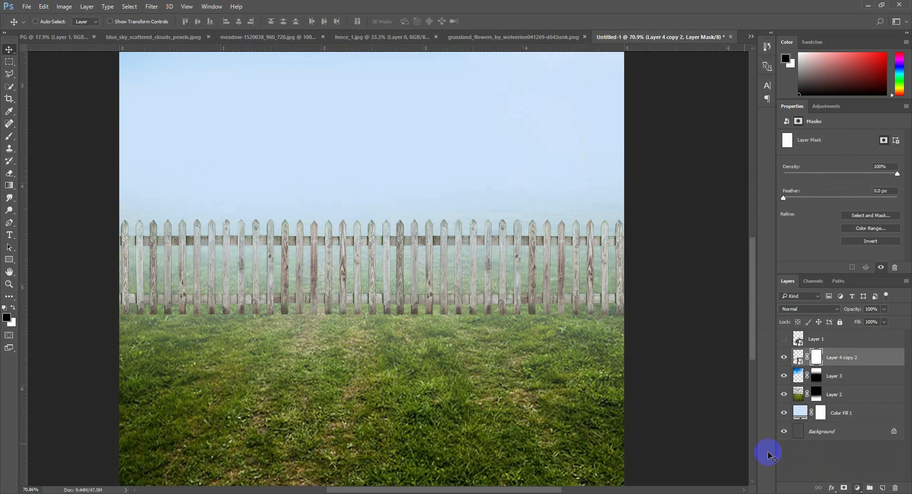
left_click(4, 138)
left_click(53, 131)
right_click(319, 338)
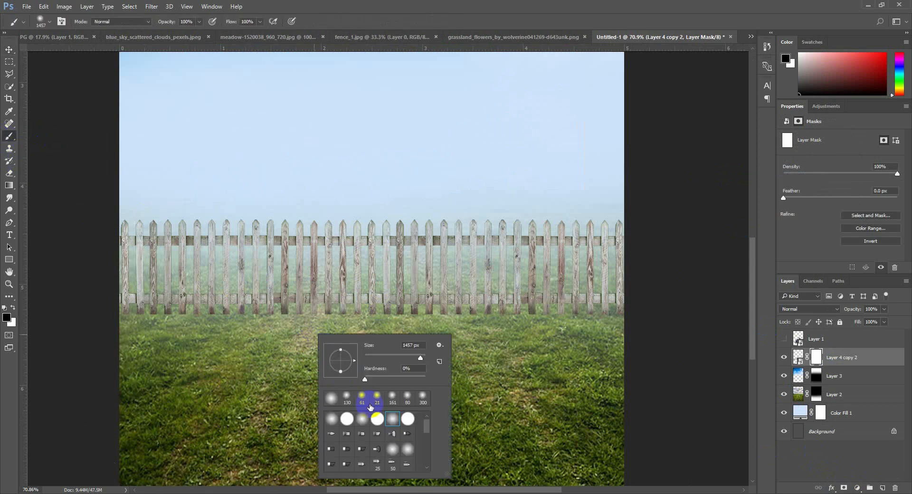
left_click_drag(446, 474, 608, 474)
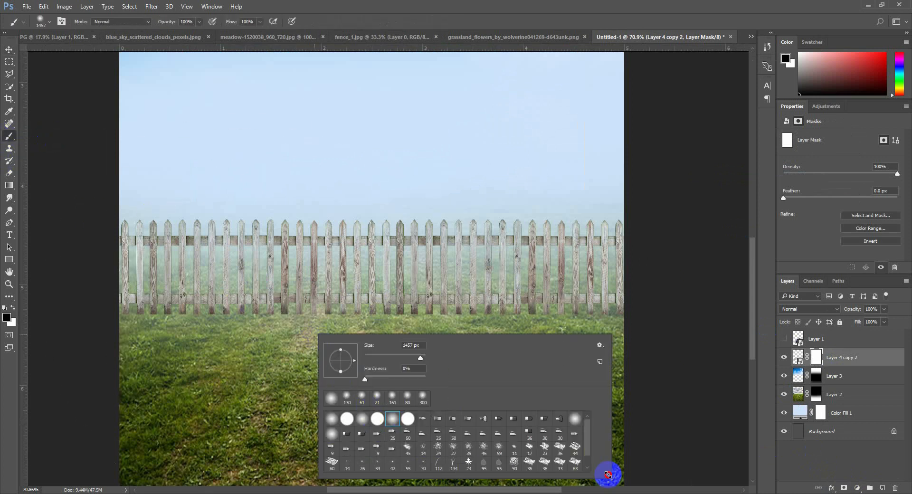
left_click(439, 464)
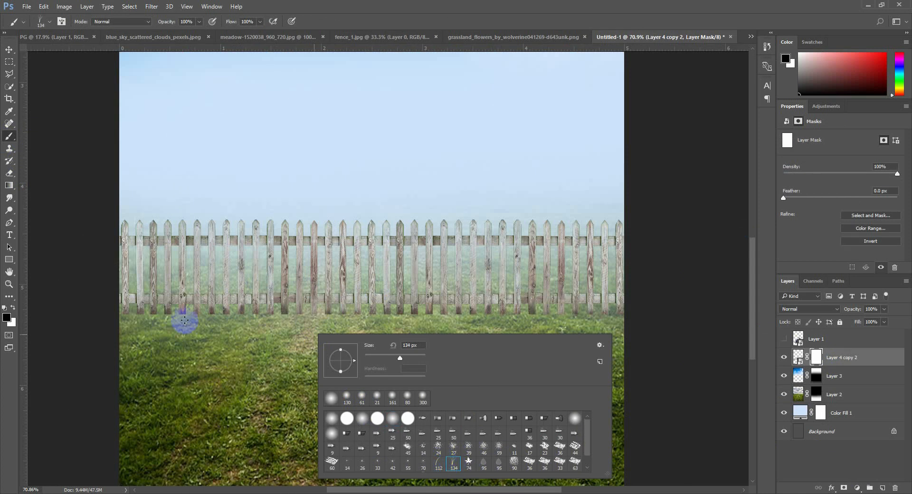
Set the background color to black 000000
left_click(12, 324)
left_click_drag(605, 222, 525, 256)
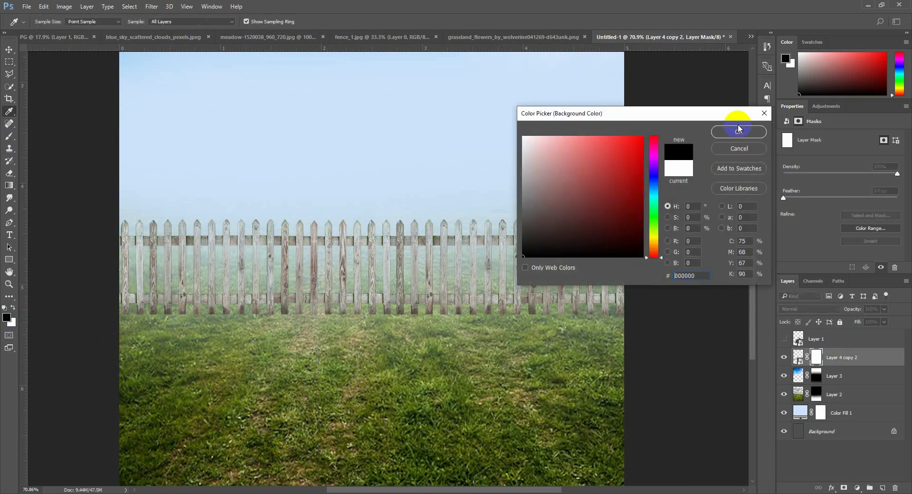
left_click(738, 130)
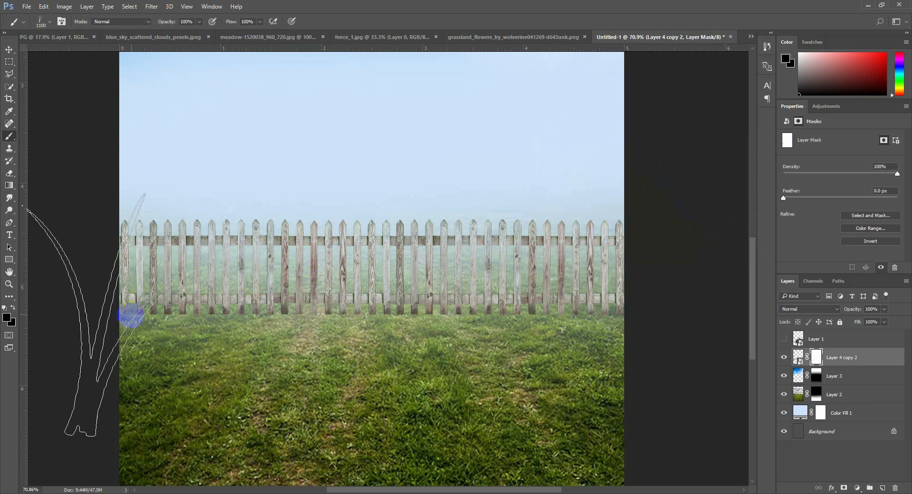
Paint the fence mask black along the bottoms of the pickets with the grass brush at about 45 to 70 px
key("bracketleft")
key("bracketleft")
key("bracketleft")
key("bracketleft")
key("bracketleft")
key("bracketleft")
key("bracketleft")
key("bracketleft")
key("bracketleft")
key("bracketleft")
key("bracketleft")
key("bracketleft")
key("bracketleft")
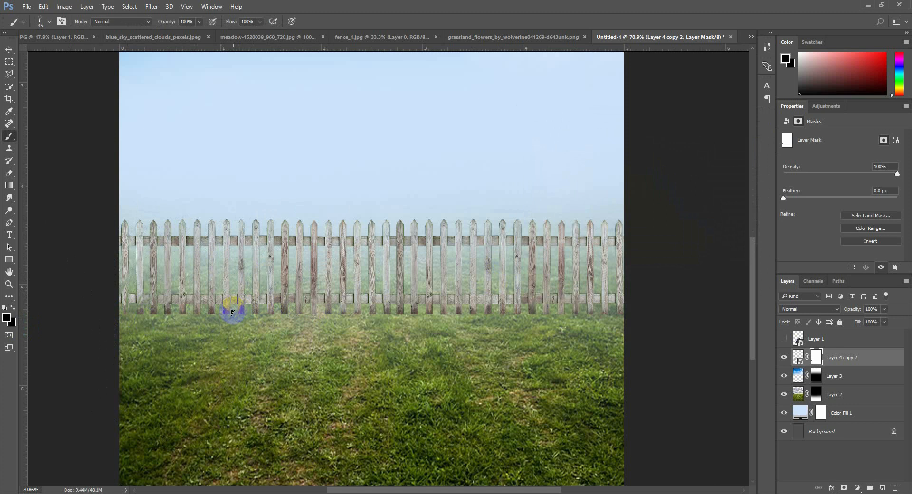
mouse_move(162, 321)
left_mouse_down()
mouse_move(115, 318)
mouse_move(141, 314)
left_mouse_up()
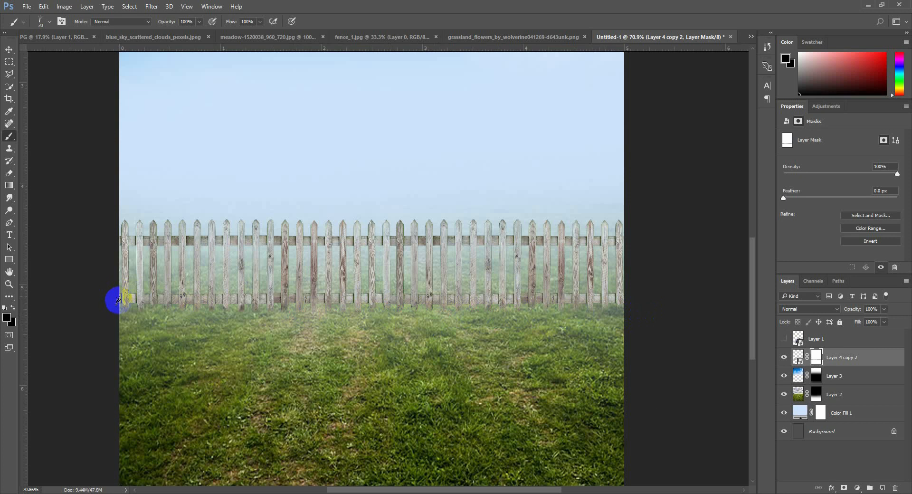
Duplicate the masked fence layer
left_click(10, 50)
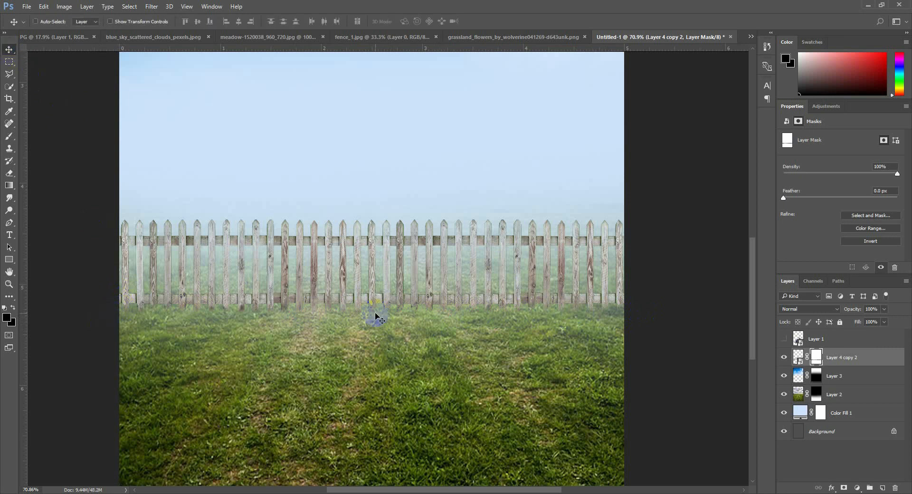
left_click(882, 362)
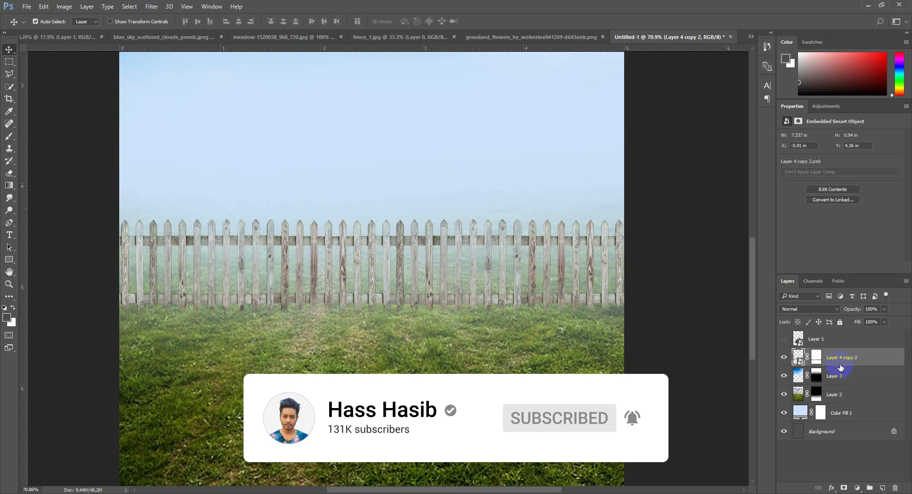
key("ctrl+j")
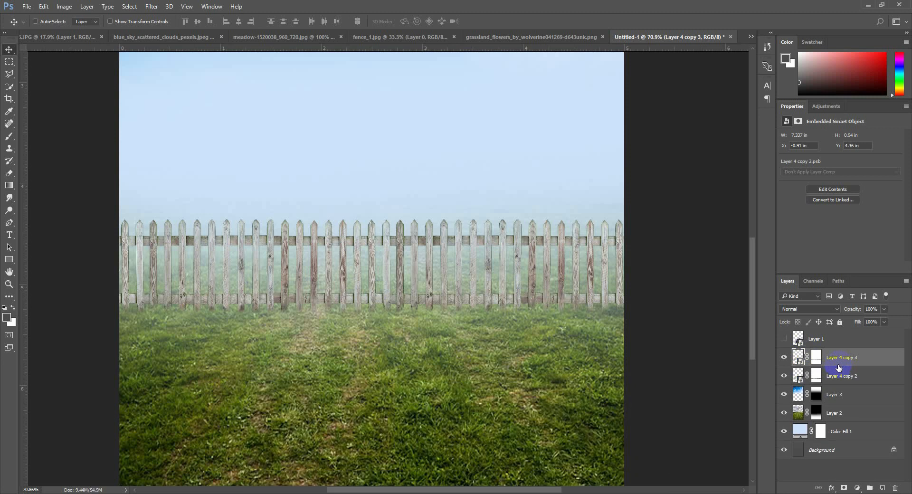
Try to turn the lower fence copy into a shadow shape by squashing it to about 49% height and skewing it about 48°
left_click(842, 378)
key("ctrl+t")
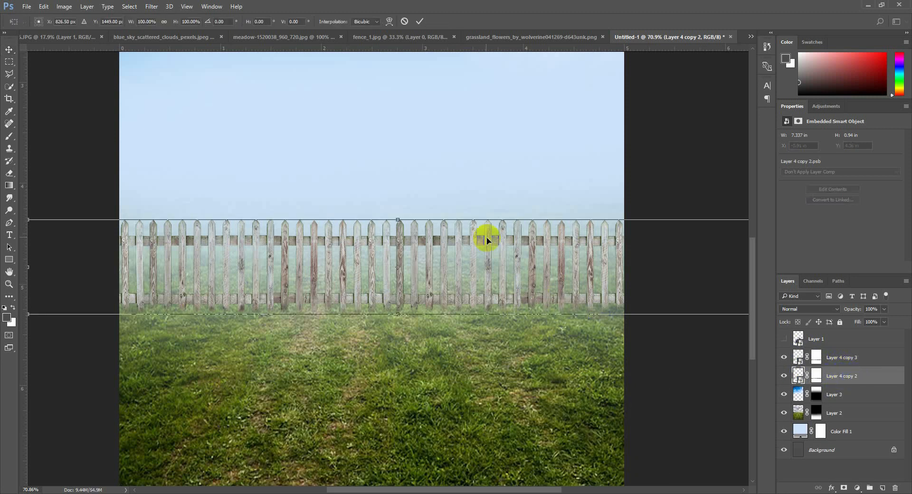
left_click_drag(399, 220, 341, 263)
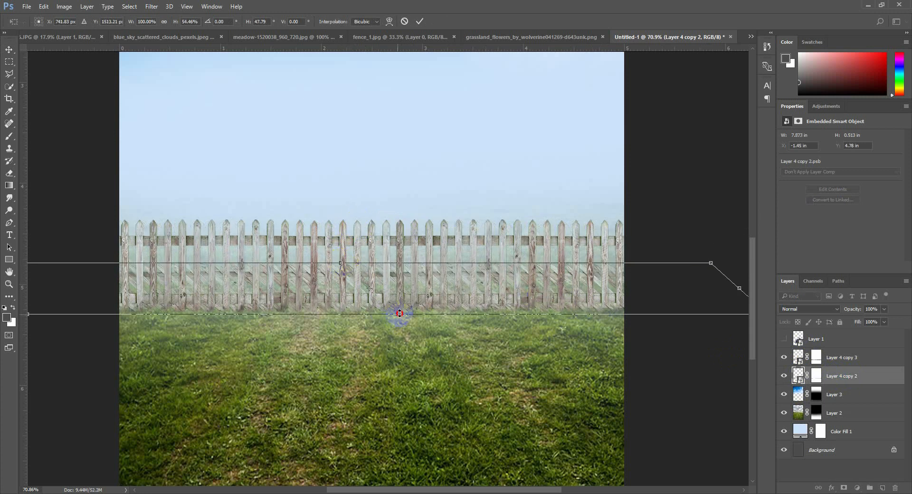
left_click_drag(399, 313, 406, 309)
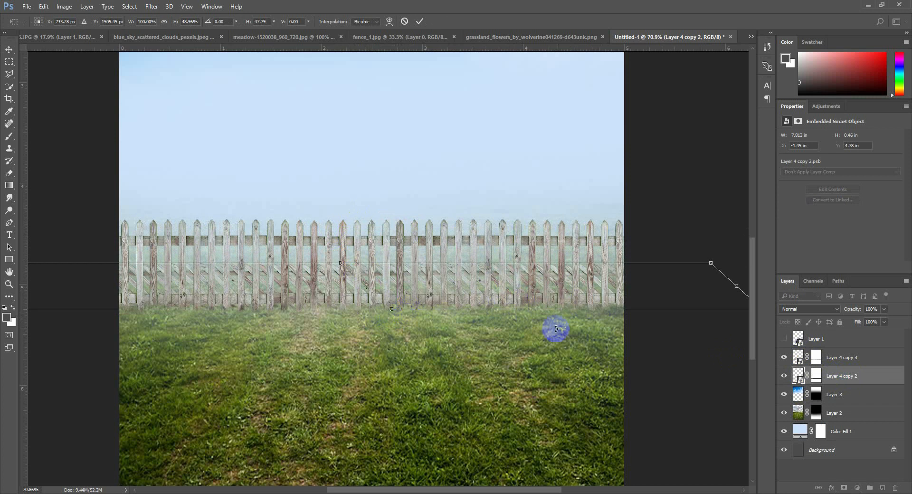
key("Return")
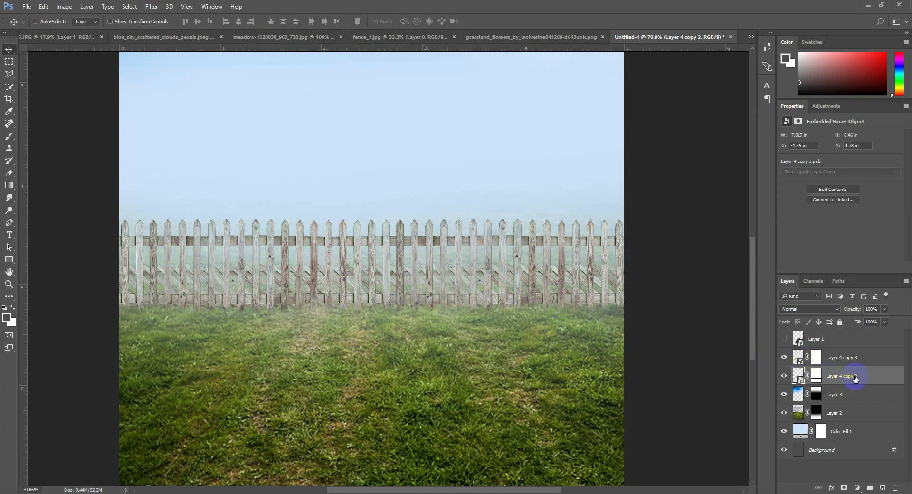
Move Layer 4 copy 2 above Layer 4 copy 3 in the layer stack
left_click_drag(855, 378, 849, 352)
right_click(863, 358)
left_click(878, 358)
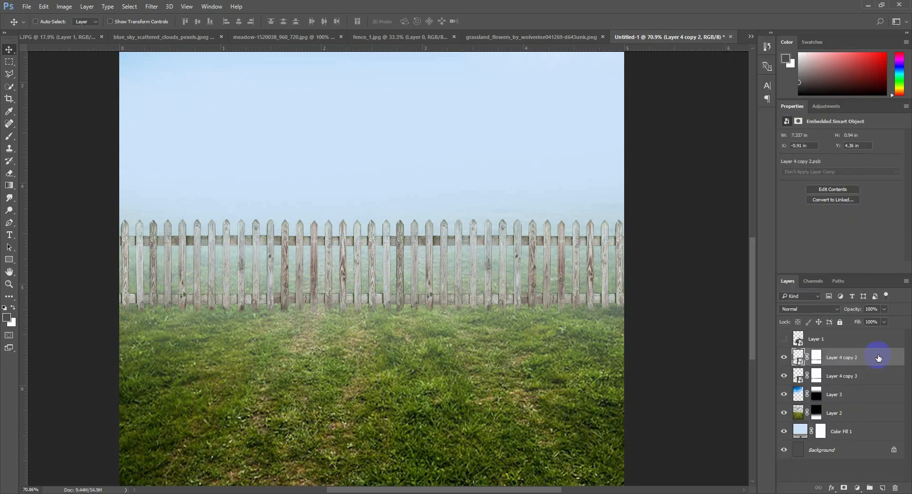
Apply a black Color Overlay to Layer 4 copy 2
right_click(880, 363)
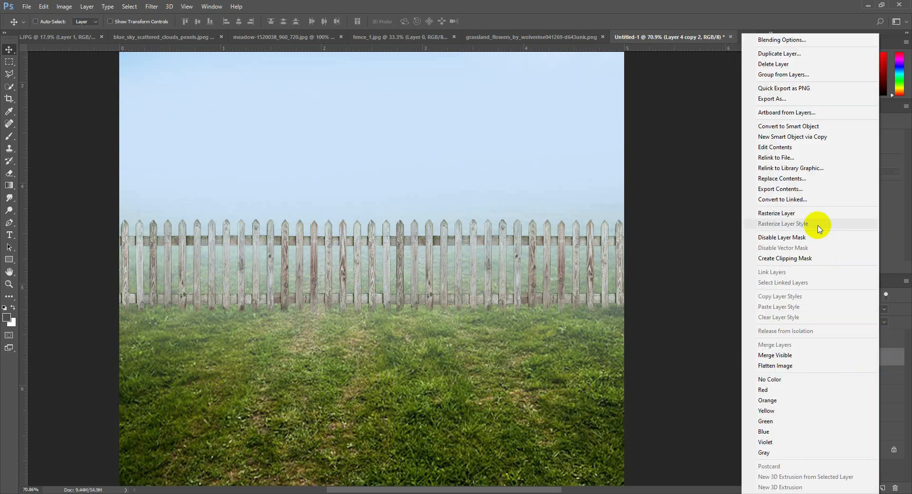
left_click(885, 361)
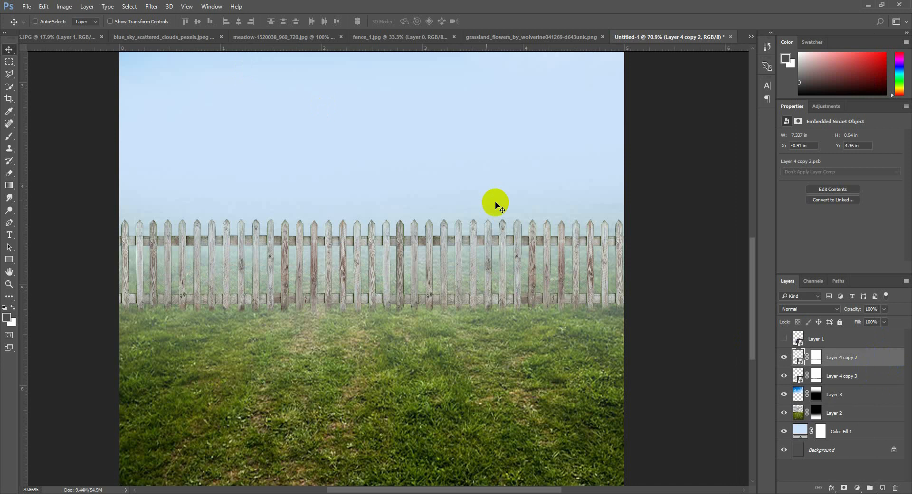
double_click(882, 363)
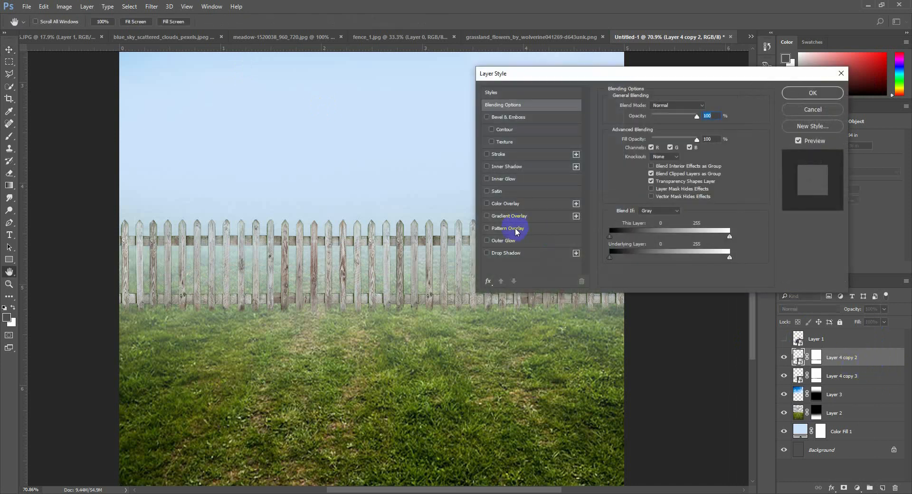
left_click(512, 207)
left_click(701, 113)
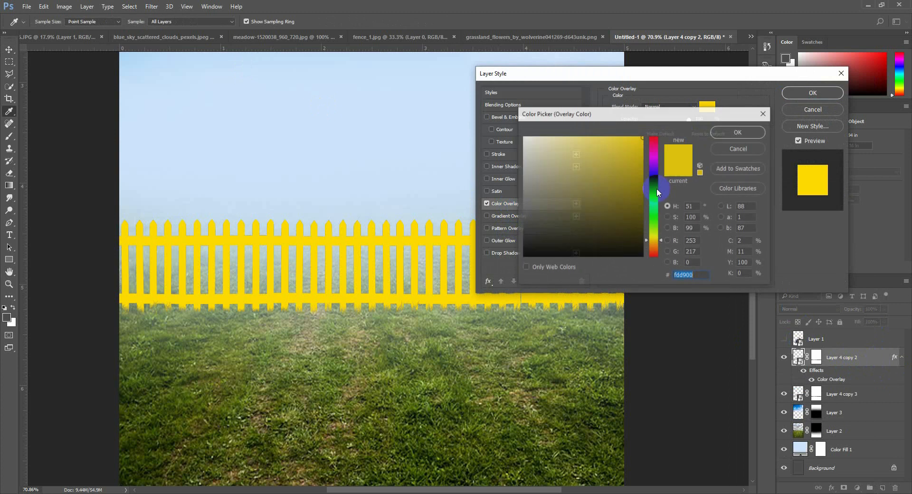
left_click(488, 266)
left_click(738, 129)
left_click(805, 93)
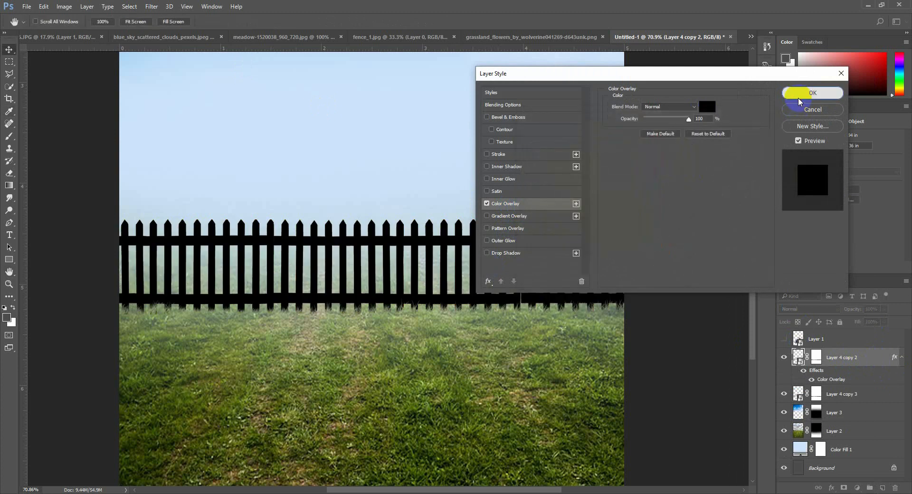
left_click(902, 359)
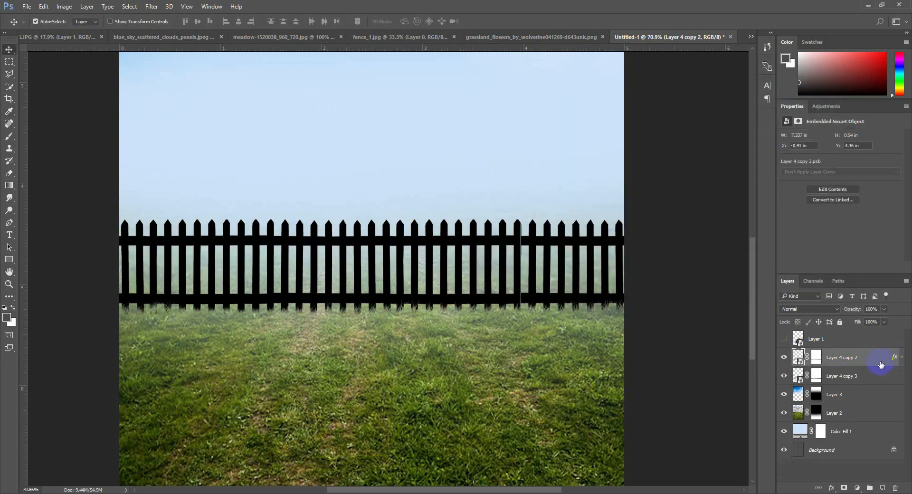
Flip the black fence copy down onto the grass at about -46% height, skew it about -58.6°, and align it with the fence base
key("ctrl+t")
left_click_drag(401, 221, 326, 358)
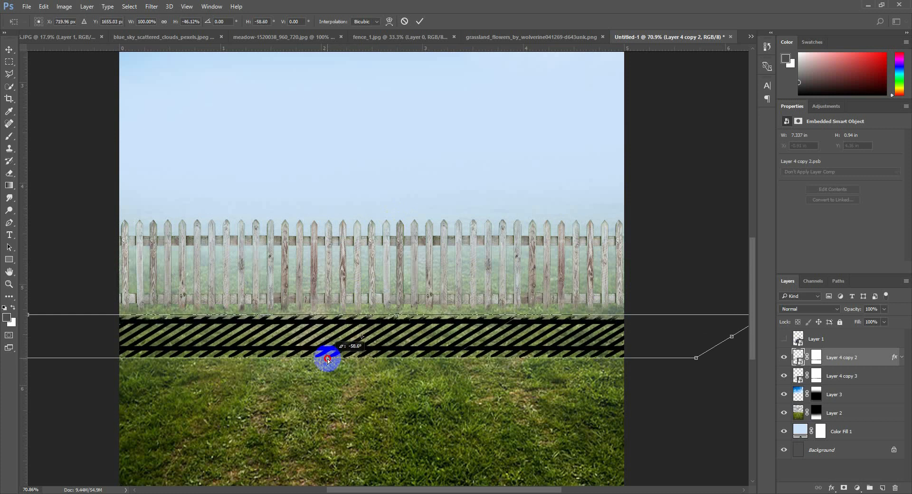
left_click_drag(396, 315, 400, 307)
key("Return")
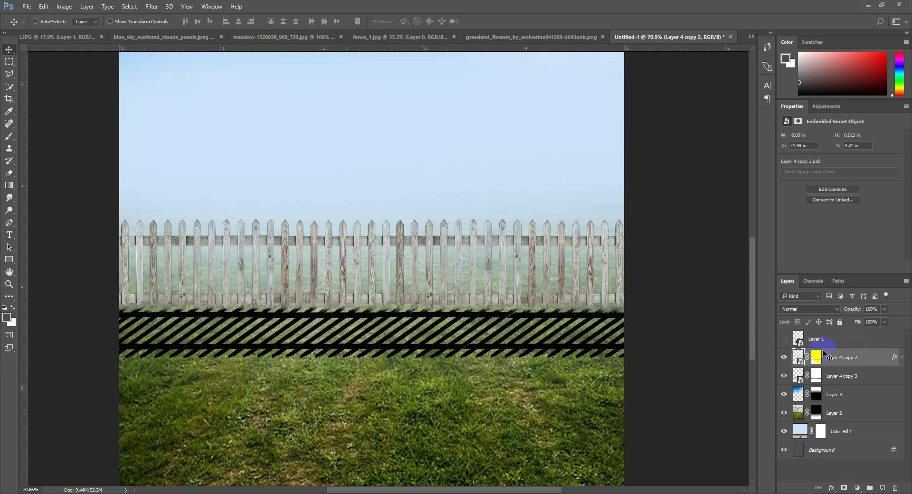
Apply a Motion Blur to the fence shadow with a 52° angle and a 54-pixel distance
left_click(151, 6)
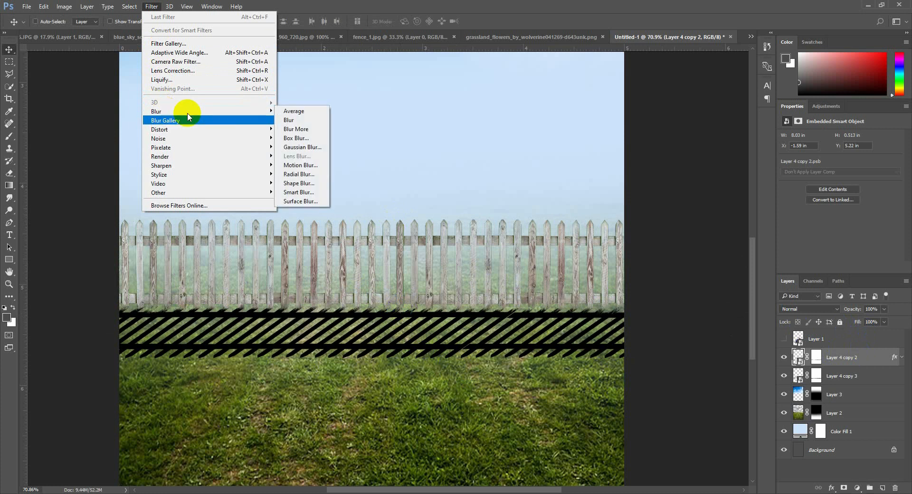
left_click(300, 165)
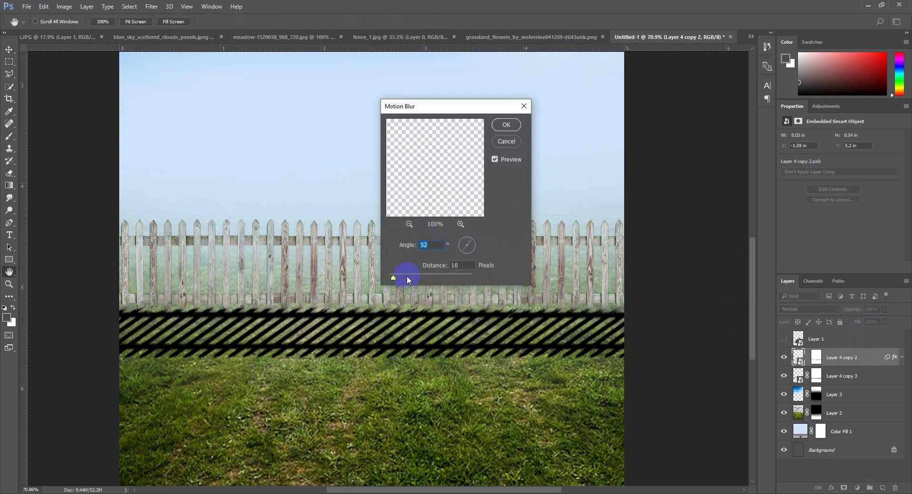
left_click_drag(401, 280, 413, 281)
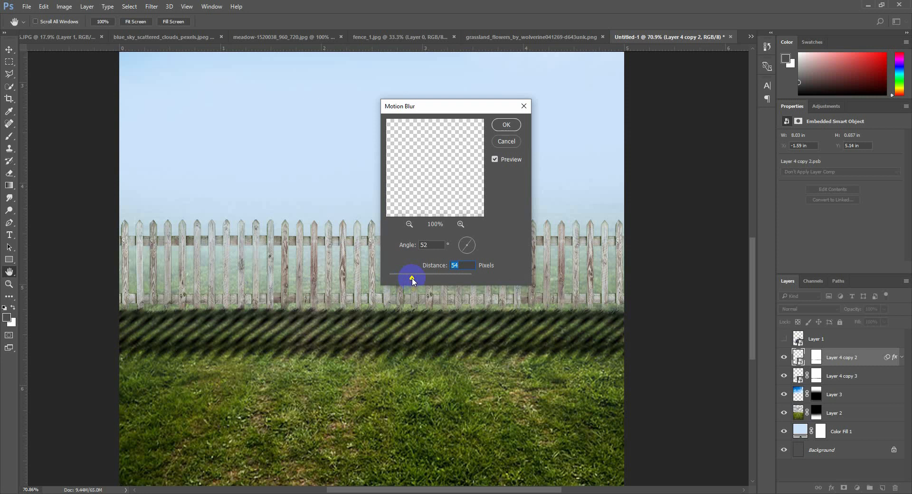
left_click(506, 125)
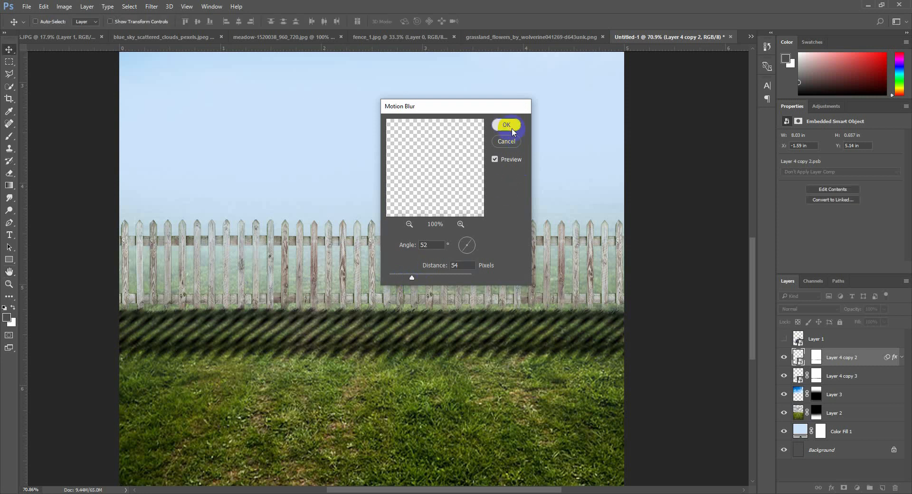
left_click(901, 359)
Lower the fence shadow's opacity to 35% and fine-tune its position against the bottoms of the pickets
left_click_drag(853, 309, 820, 309)
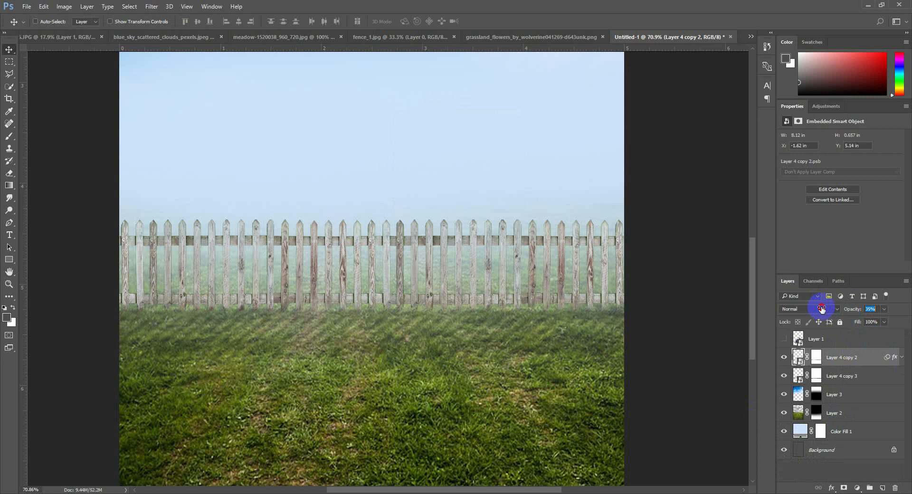
left_click_drag(580, 358, 572, 359)
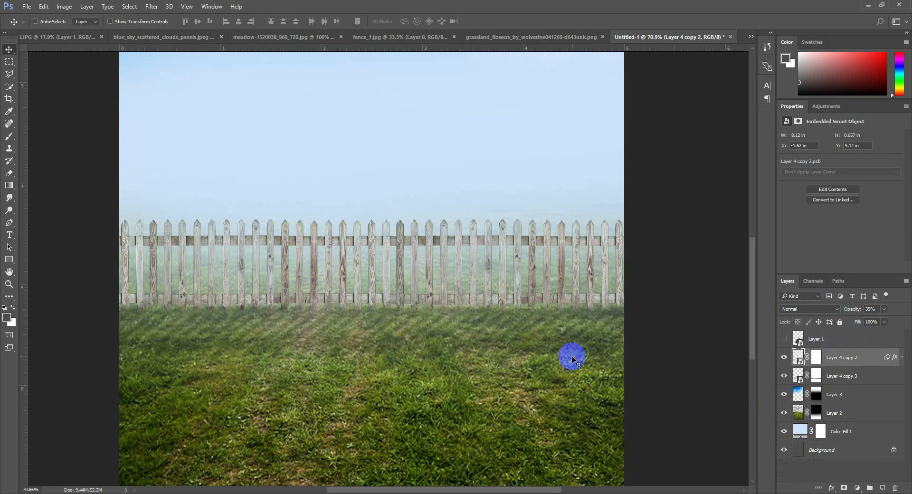
key("Down")
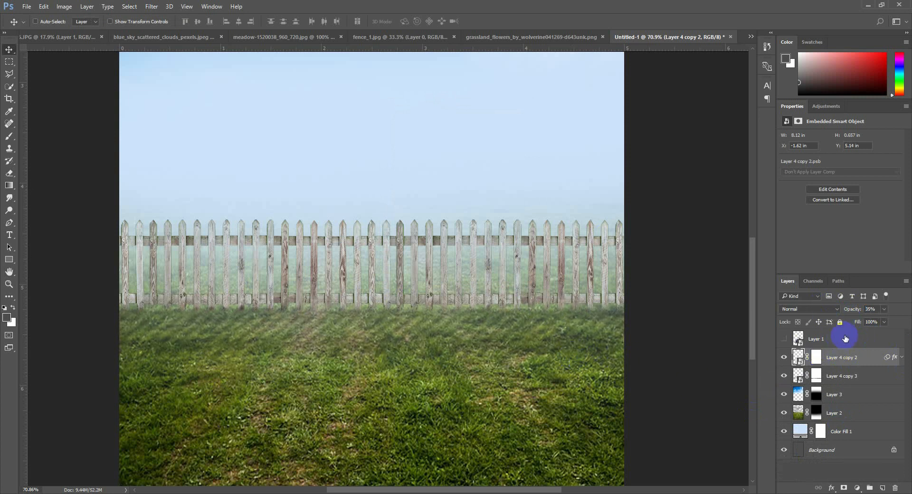
Add a Brightness/Contrast adjustment clipped to Layer 4 copy 3 and set its brightness to -116
left_click(855, 376)
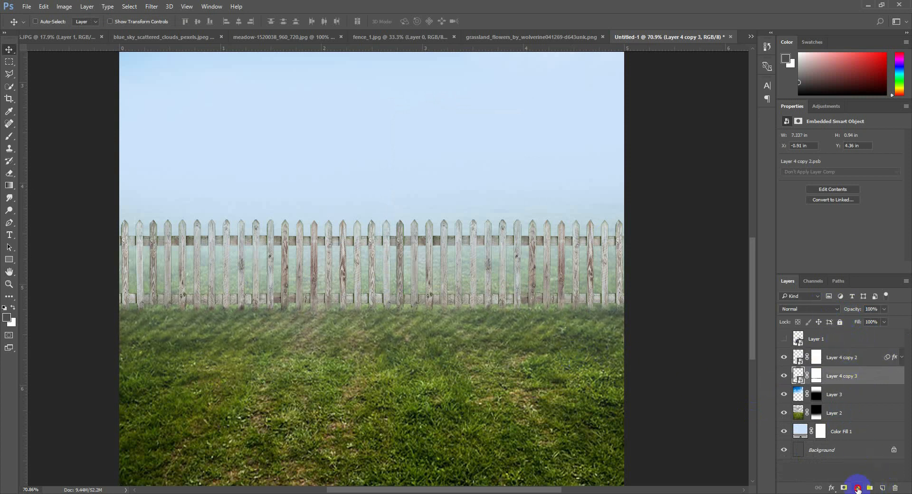
left_click(858, 489)
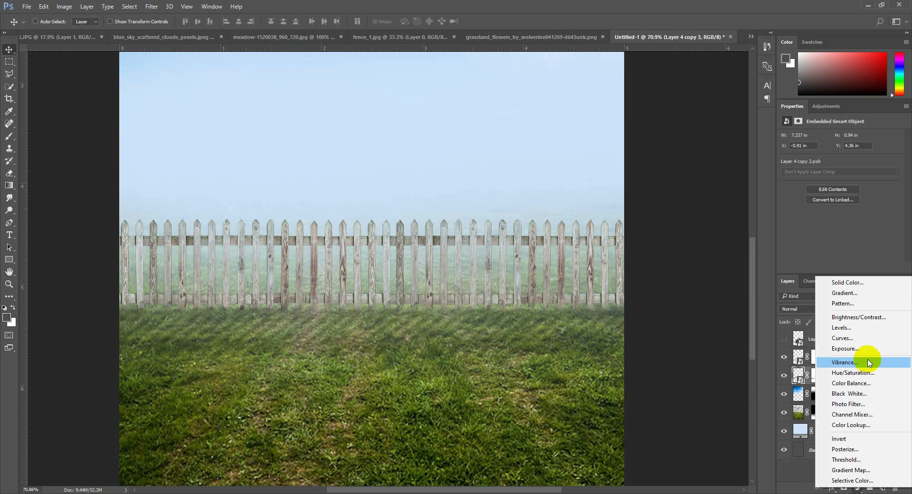
left_click(855, 317)
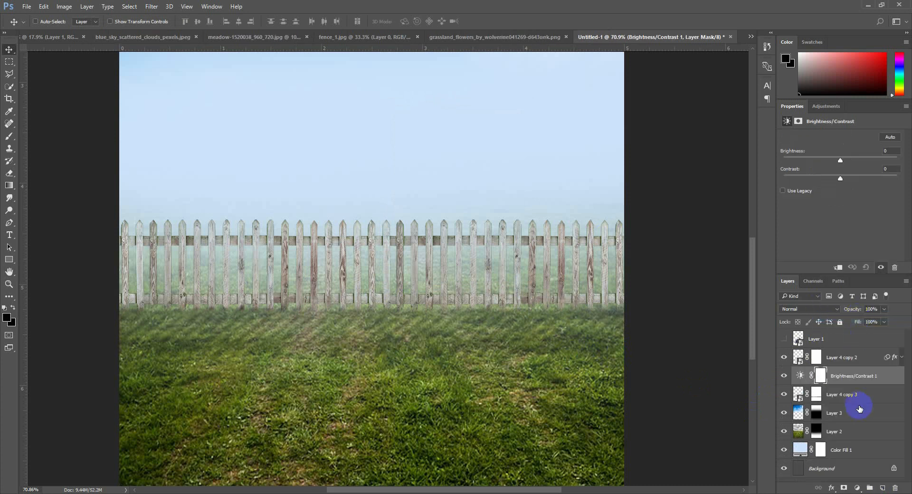
left_click(870, 381, "alt")
left_click_drag(839, 161, 798, 160)
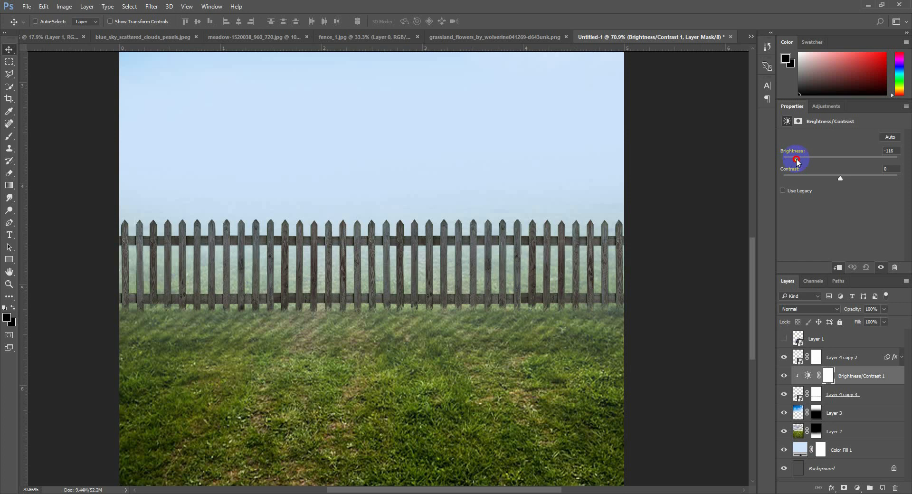
Paint black across the Brightness/Contrast mask along the fence with a large soft round brush to soften the darkening
left_click(9, 136)
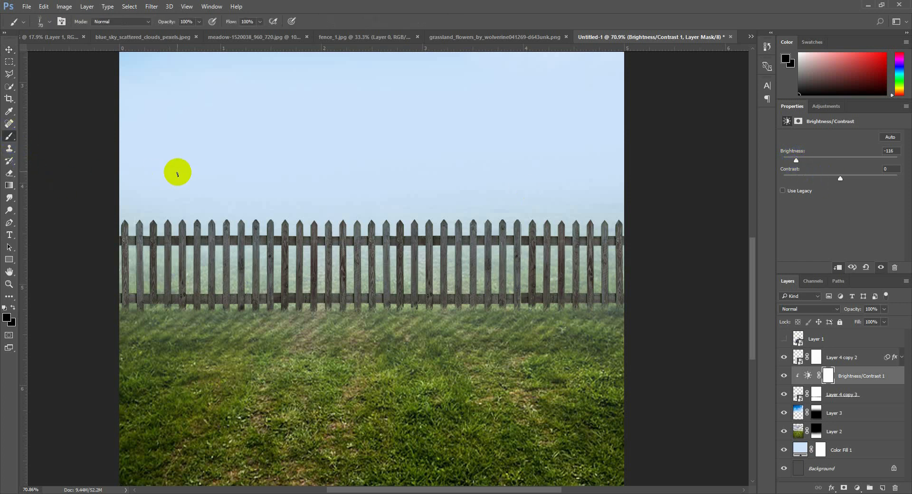
right_click(412, 199)
left_click(492, 283)
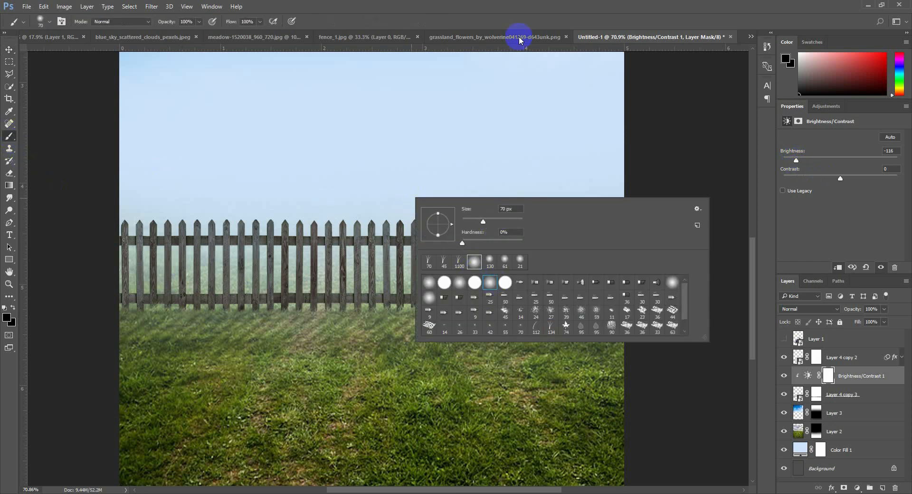
left_click(526, 4)
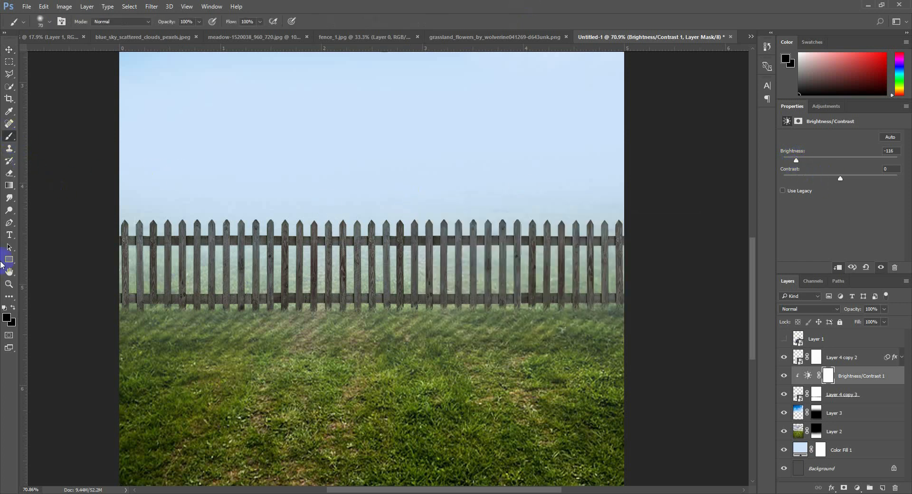
left_click(15, 309)
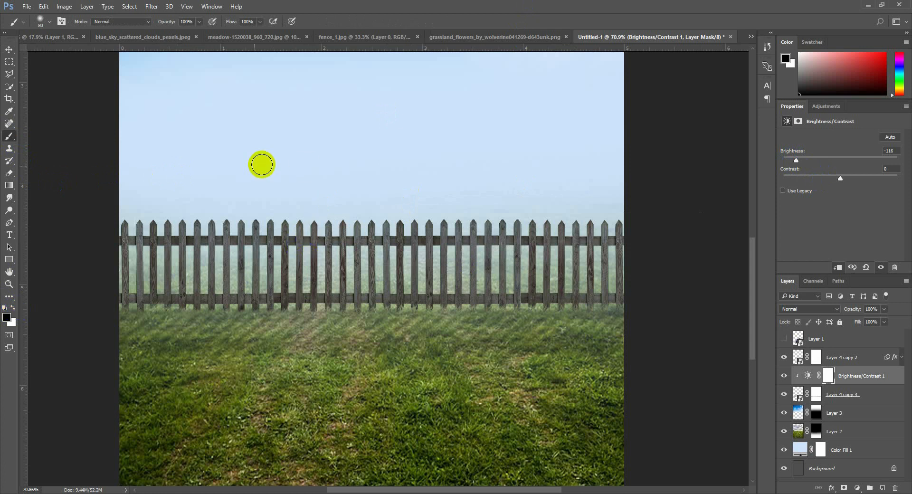
key("bracketright")
key("bracketright")
key("bracketright")
key("bracketright")
key("bracketright")
key("bracketright")
key("bracketright")
key("bracketright")
key("bracketright")
key("bracketright")
key("bracketright")
mouse_move(158, 192)
left_mouse_down()
mouse_move(181, 128)
mouse_move(613, 119)
left_mouse_up()
left_click(9, 50)
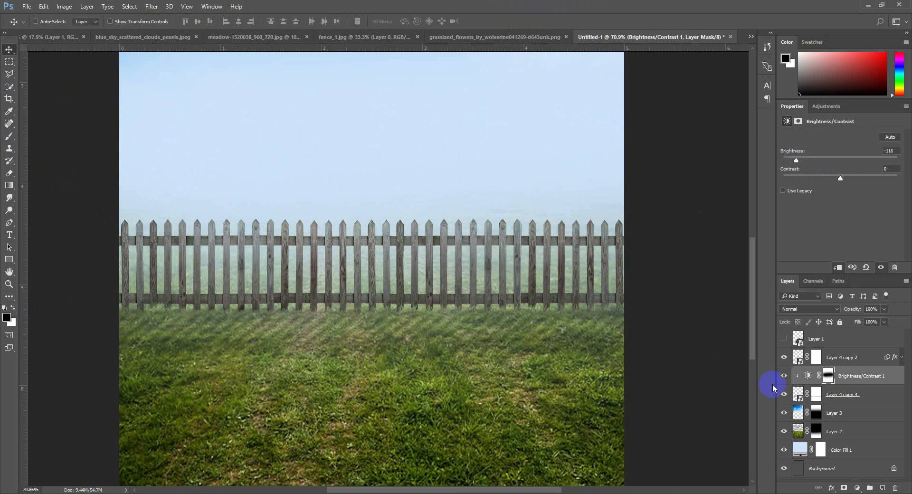
Check the couple and motorcycle against the shaded fence by briefly showing Layer 1
left_click(784, 339)
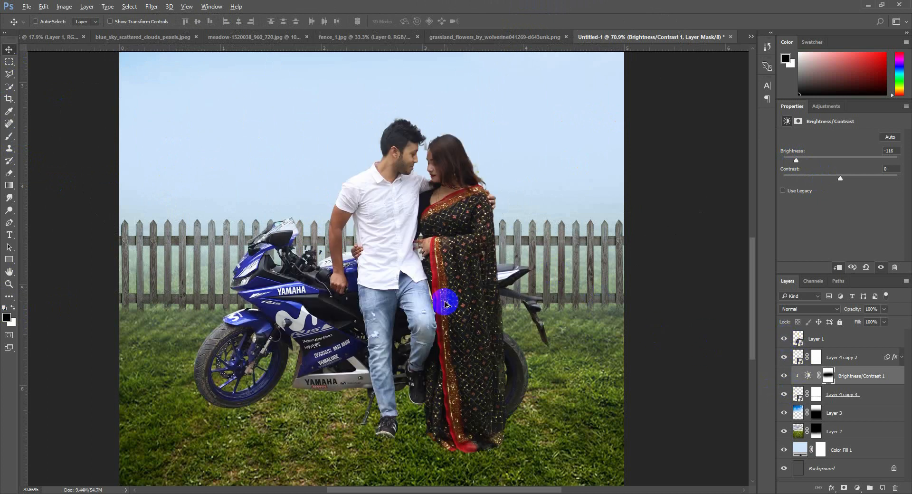
scroll(445, 301, "down", 2)
left_click(783, 338)
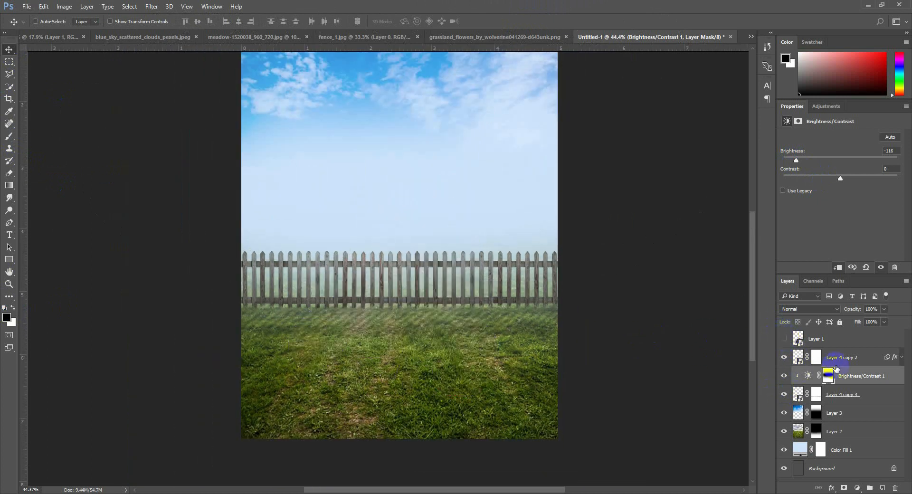
Select Layer 4 copy 2 in the composite and close the fence_1.jpg document
left_click(836, 357)
left_click(403, 37)
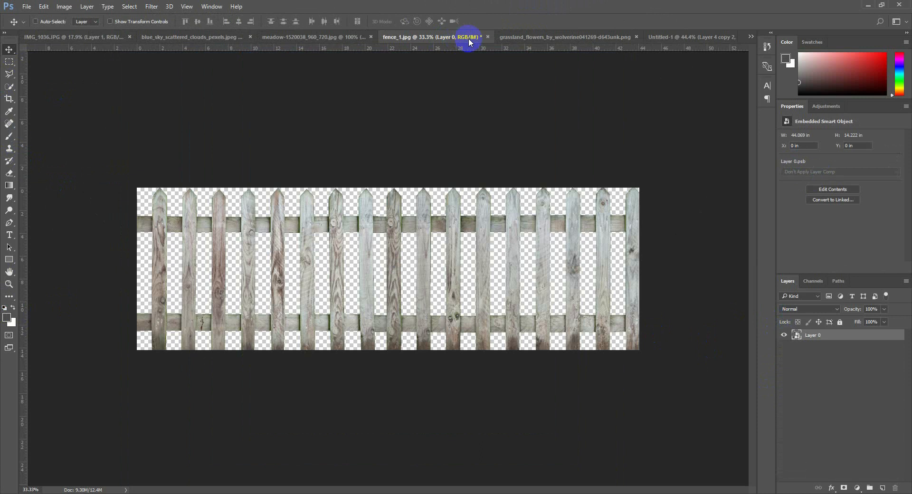
left_click(487, 37)
left_click(471, 189)
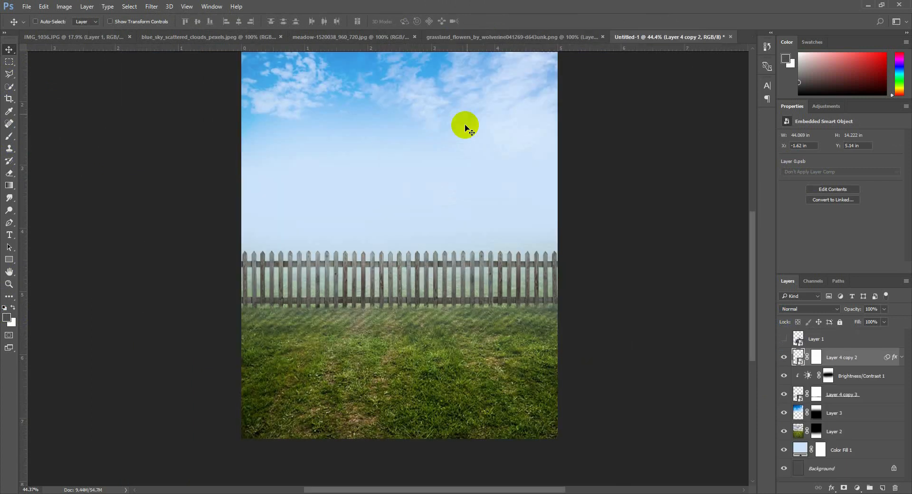
Bring the grassland flowers image into the composite and scale it to about 1.49 × 0.44 in at the fence's left base
left_click(473, 35)
left_click_drag(428, 234, 339, 310)
key("ctrl+t")
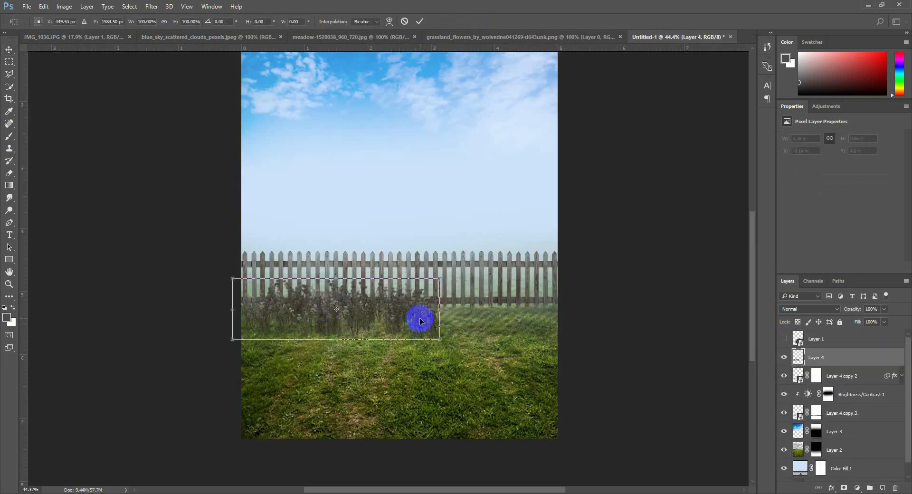
left_click_drag(436, 338, 262, 311)
key("Return")
Duplicate the flower clump to the middle and right end of the fence base, scaling the copies down to about 0.78 × 0.23 in
scroll(263, 311, "up", 2)
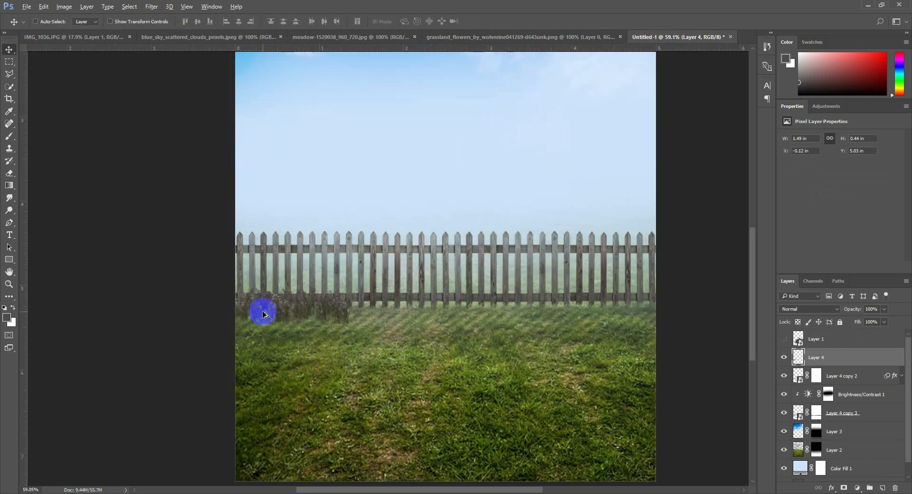
scroll(263, 313, "up", 3)
left_click_drag(321, 311, 594, 310)
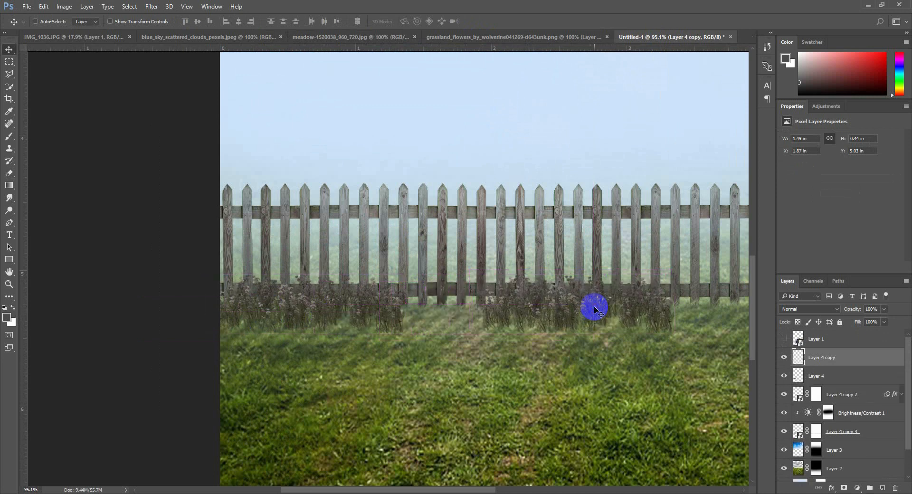
key("ctrl+t")
left_click_drag(678, 336, 703, 320)
key("Return")
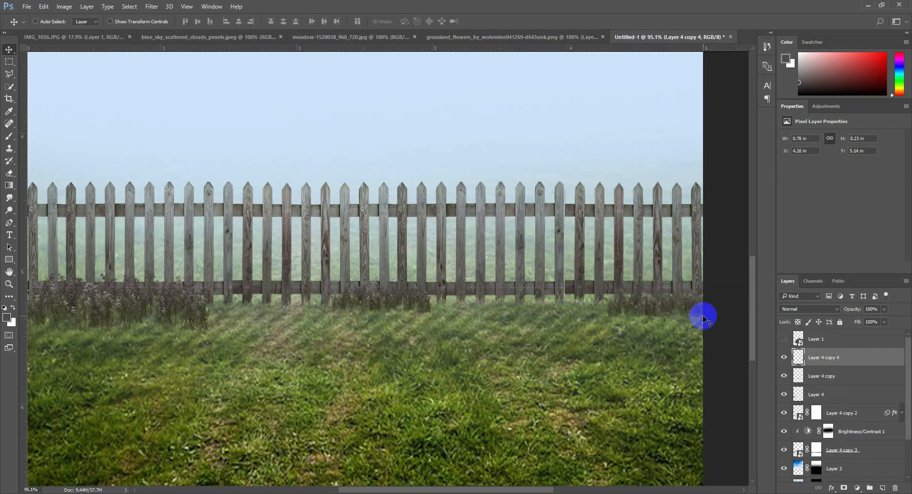
Enlarge the flower clump at the fence's right end to about 1.58 × 0.46 in
key("ctrl+t")
left_click_drag(604, 322, 642, 301)
key("Return")
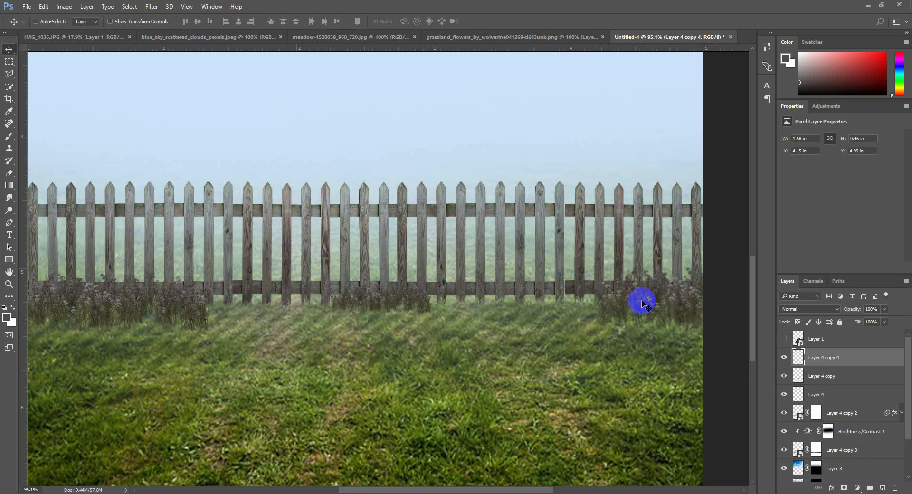
Soften the lower edges of the three flower clumps along the fence base with the 152 px soft Eraser
scroll(641, 301, "down", 3)
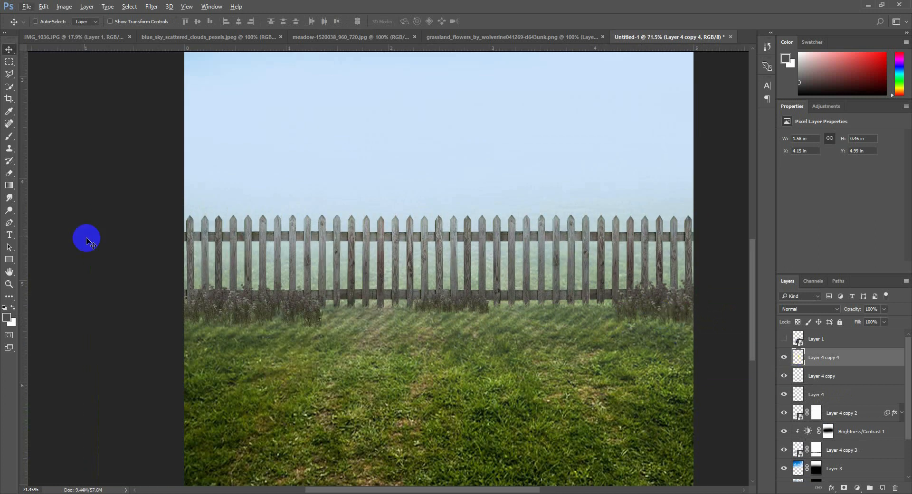
left_click(13, 173)
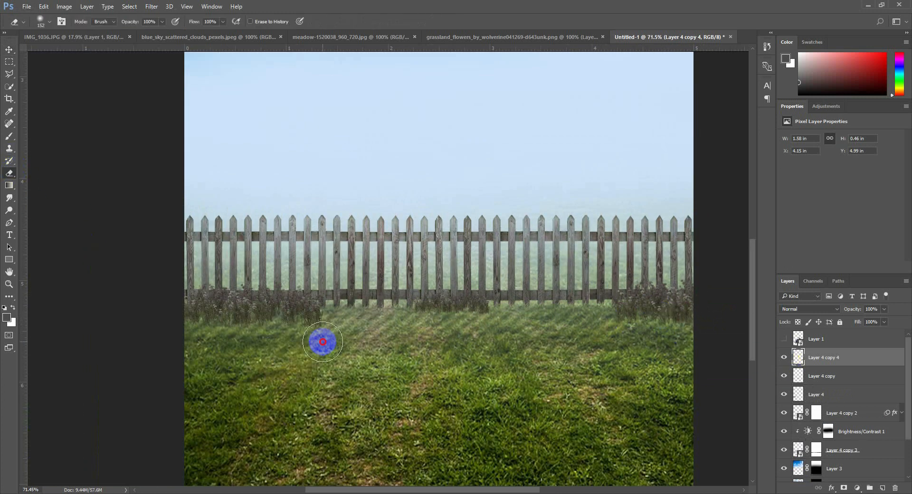
left_click(11, 174)
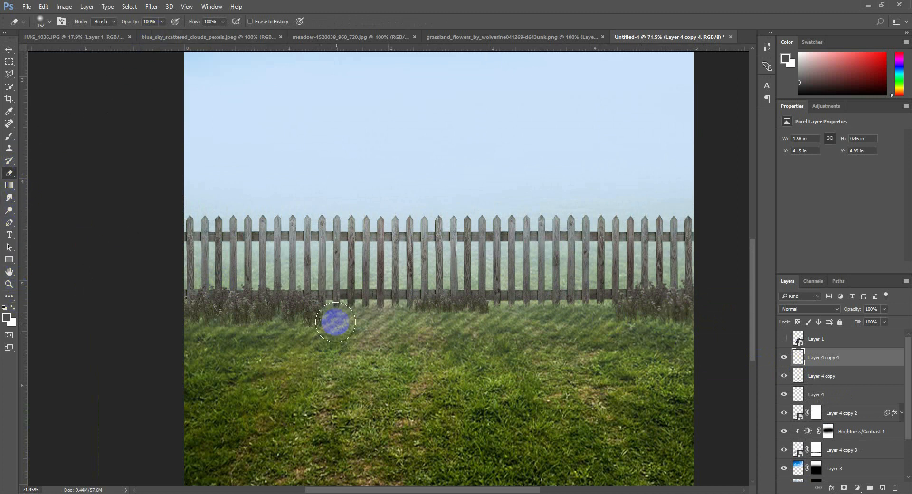
mouse_move(288, 332)
left_mouse_down()
mouse_move(346, 332)
mouse_move(203, 335)
mouse_move(663, 321)
mouse_move(630, 340)
mouse_move(578, 331)
left_mouse_up()
left_click(817, 376)
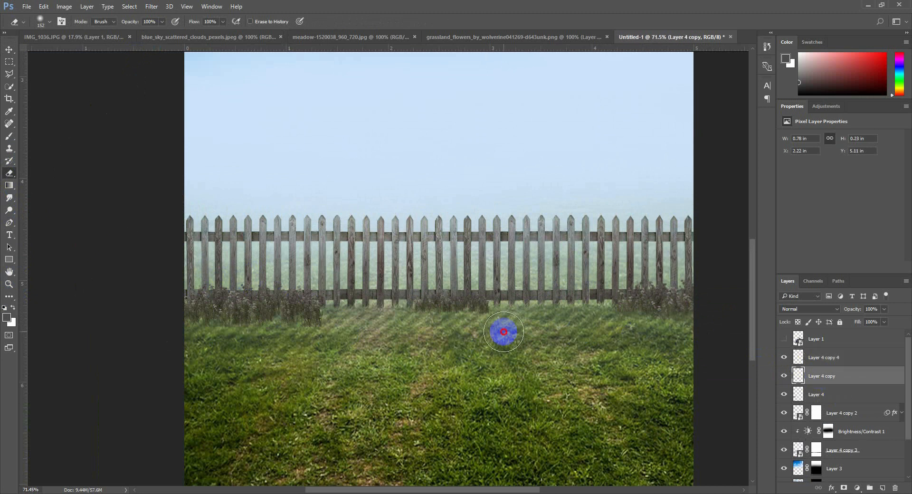
mouse_move(500, 332)
left_mouse_down()
mouse_move(390, 336)
mouse_move(427, 355)
mouse_move(338, 333)
mouse_move(177, 340)
mouse_move(292, 350)
left_mouse_up()
left_click(821, 394)
Shift the flower clump at the fence's left end about 0.2 in to the left
left_click(9, 49)
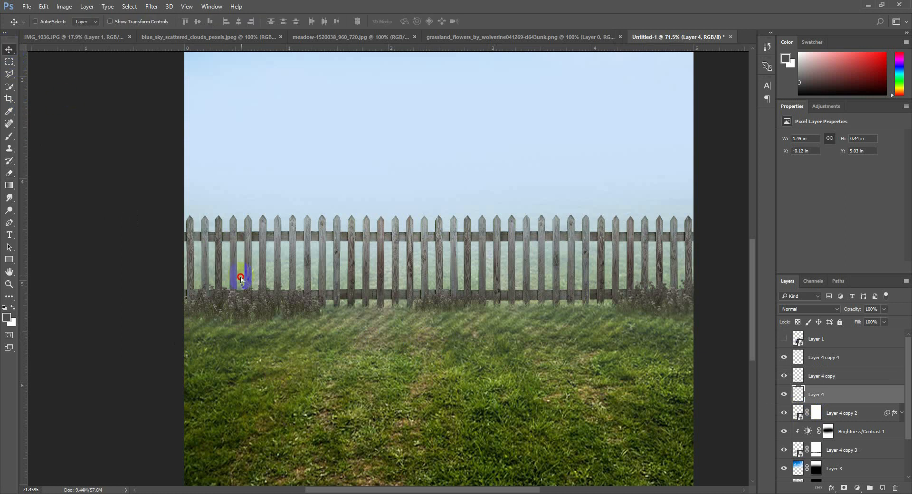
left_click_drag(240, 277, 218, 280)
scroll(362, 310, "down", 1)
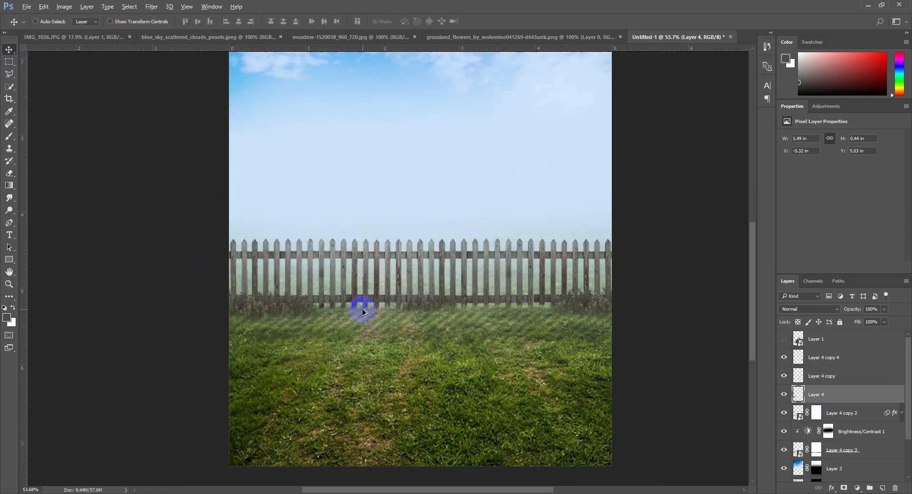
Enlarge the middle flower clump at the fence base to about 1.15 × 0.34 in
left_click(817, 375)
key("ctrl+t")
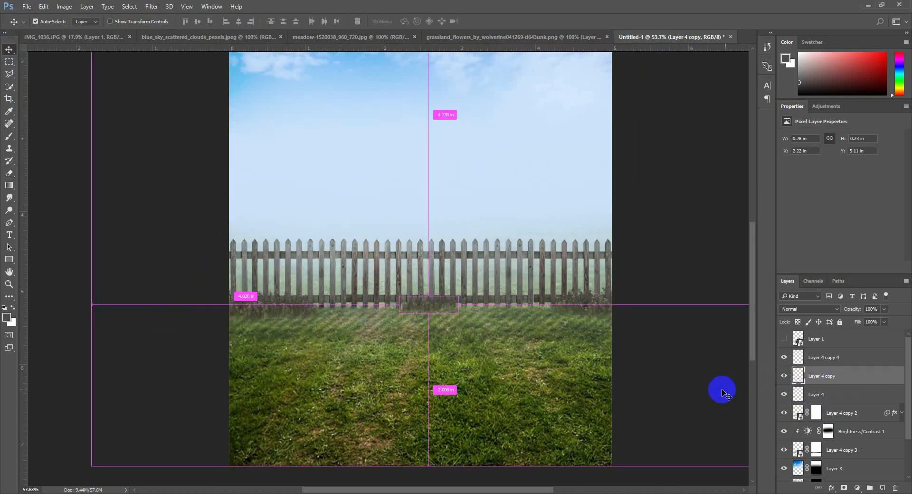
left_click_drag(458, 314, 473, 318)
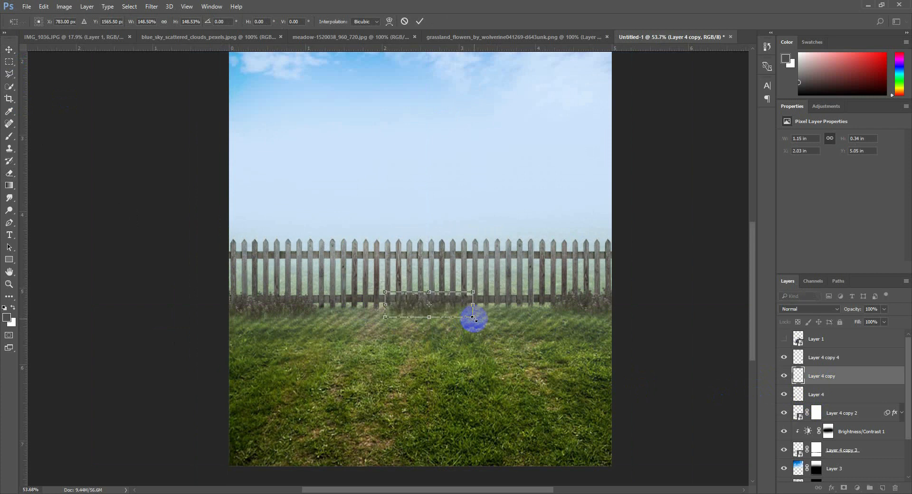
key("Return")
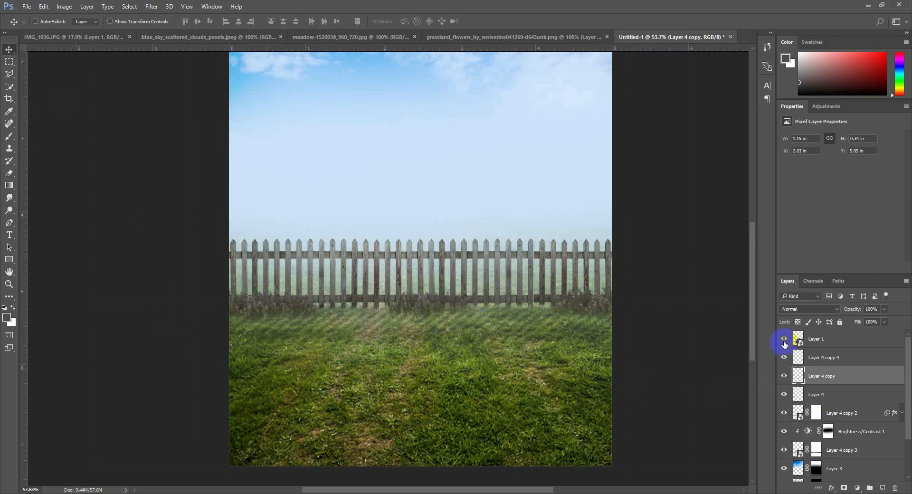
Show the couple and motorcycle on Layer 1 and add a layer mask to that layer
left_click(784, 344)
scroll(555, 323, "up", 2)
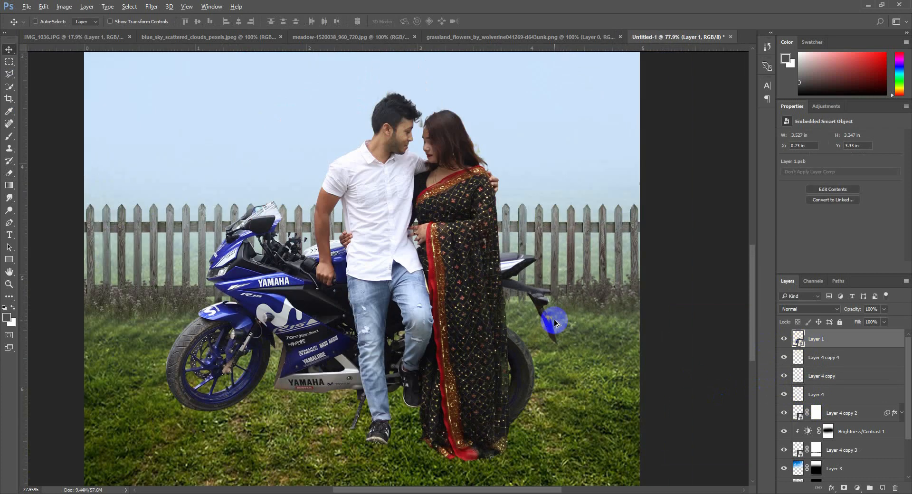
scroll(555, 323, "down", 3)
scroll(414, 248, "up", 5)
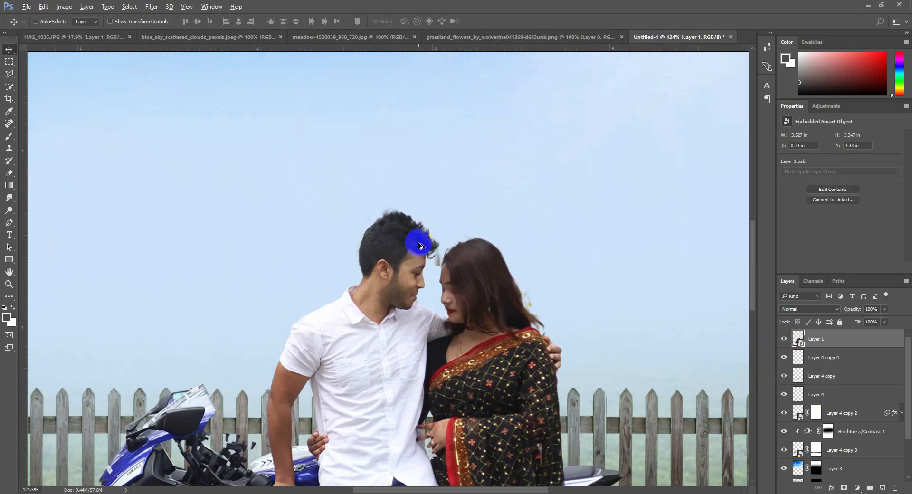
scroll(419, 246, "up", 3)
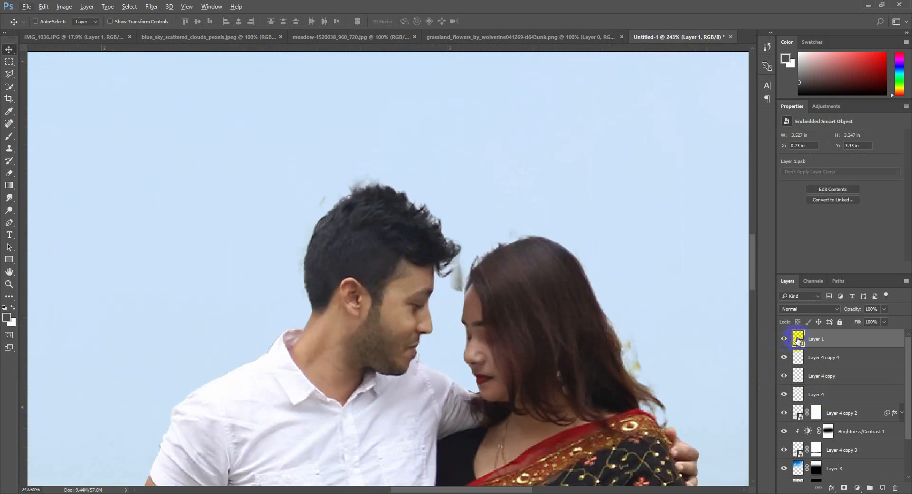
left_click(845, 489)
Paint black on Layer 1's mask with a soft 20 px brush to hide the leftover background fringe around both heads
left_click(9, 136)
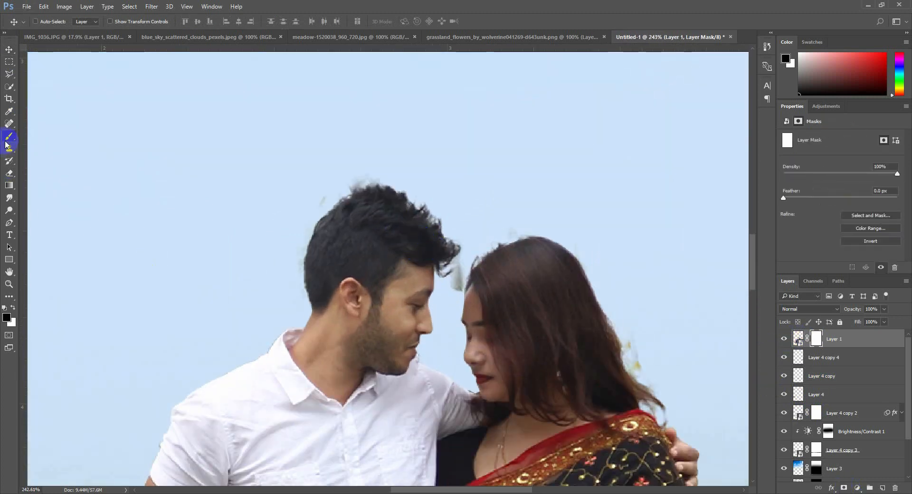
right_click(623, 272)
left_click(657, 282)
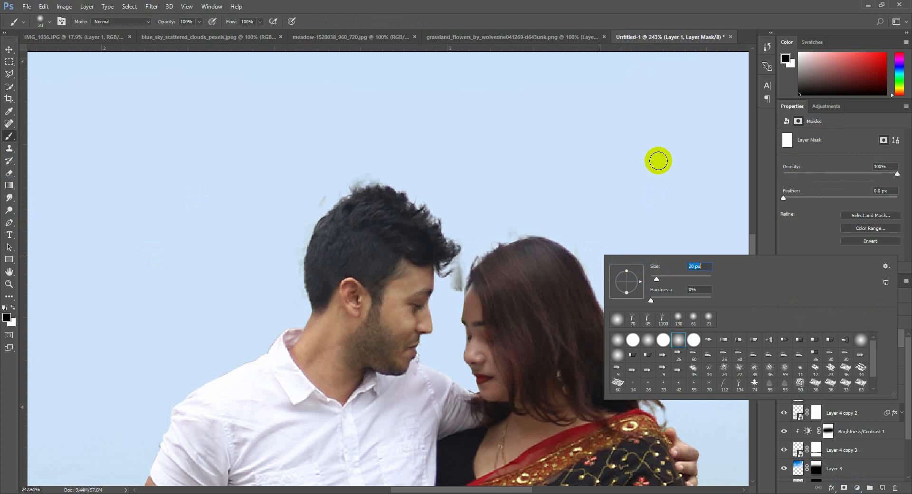
key("Return")
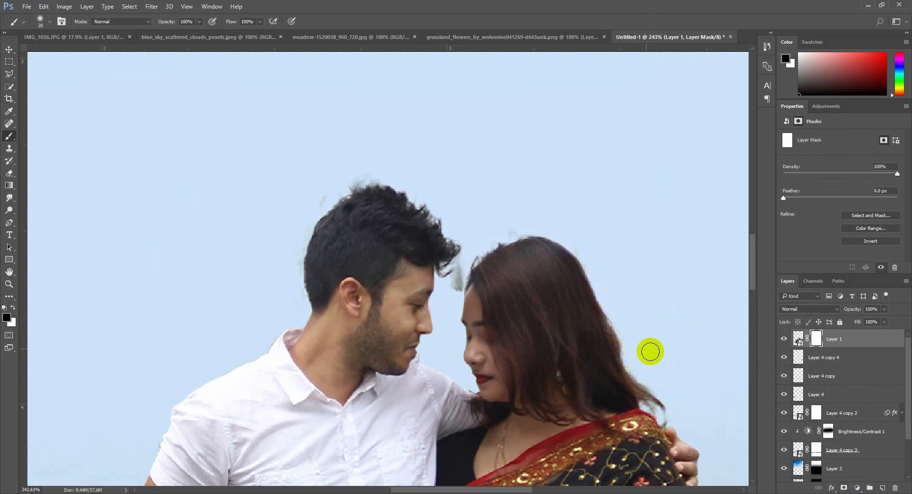
mouse_move(457, 291)
left_mouse_down()
mouse_move(460, 269)
mouse_move(456, 283)
left_mouse_up()
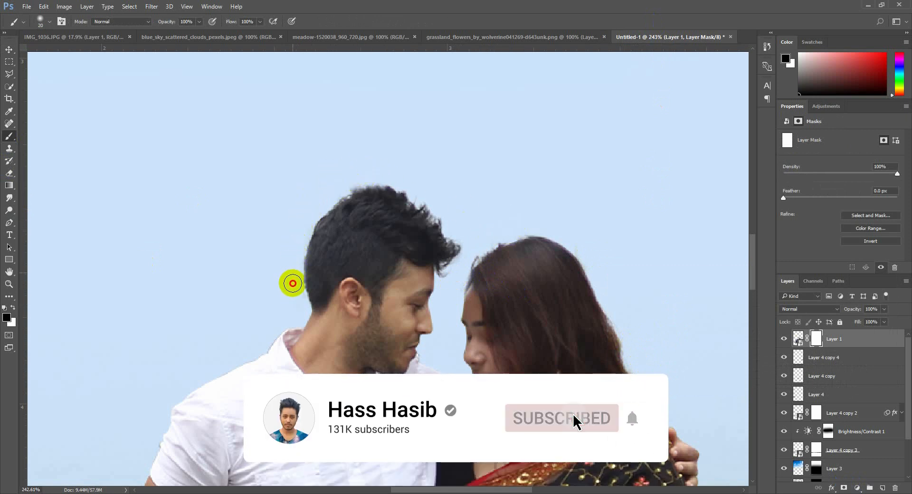
Scale the couple and motorcycle to about 110%, rotate them about -3.4°, and move them up on the meadow
scroll(528, 249, "down", 10)
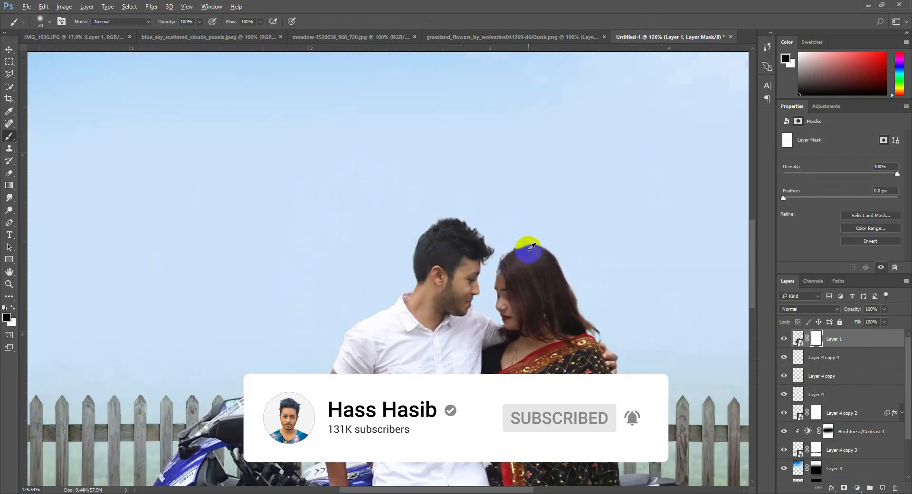
left_click(9, 49)
left_click(885, 340)
key("ctrl+t")
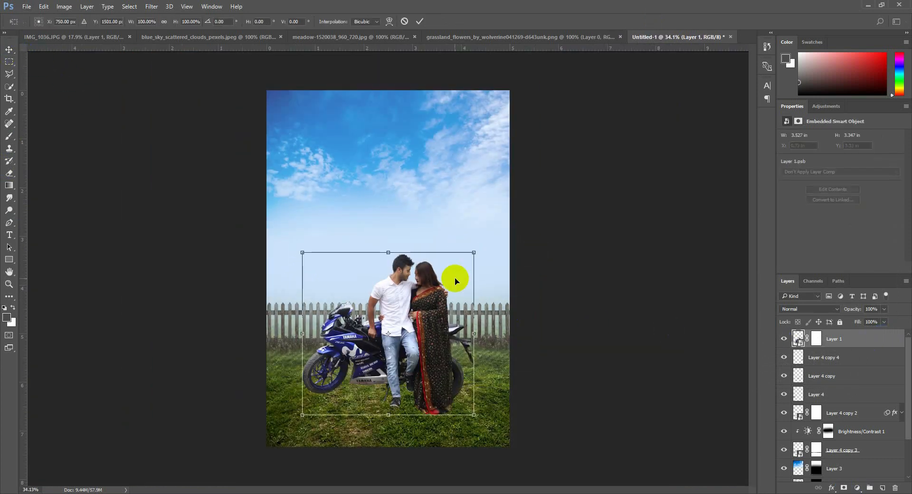
left_click_drag(473, 252, 519, 277)
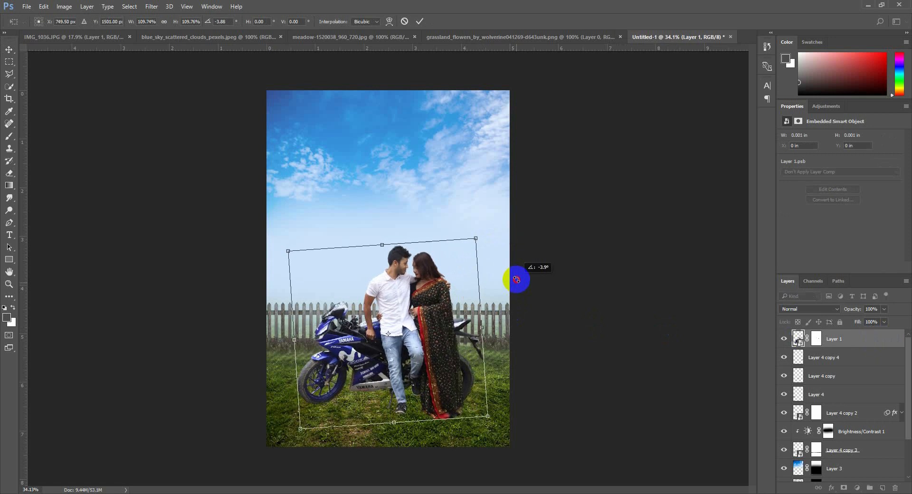
left_click_drag(428, 306, 426, 296)
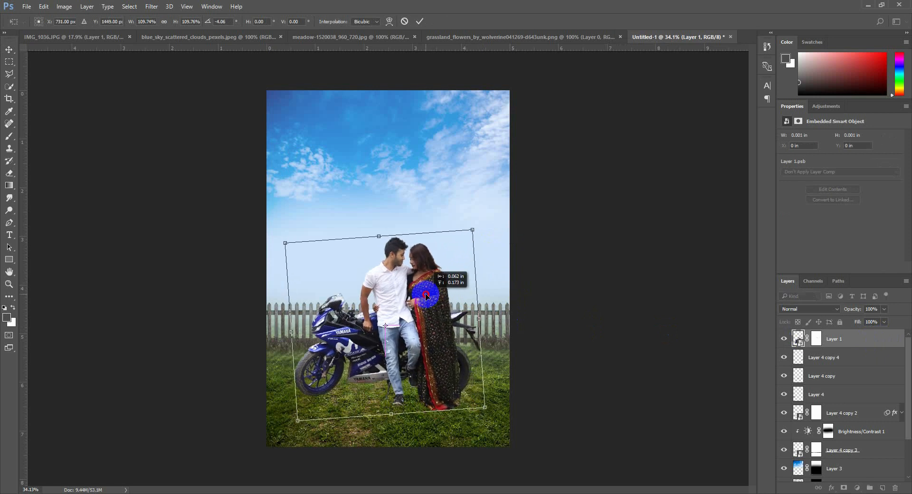
left_click_drag(535, 331, 537, 335)
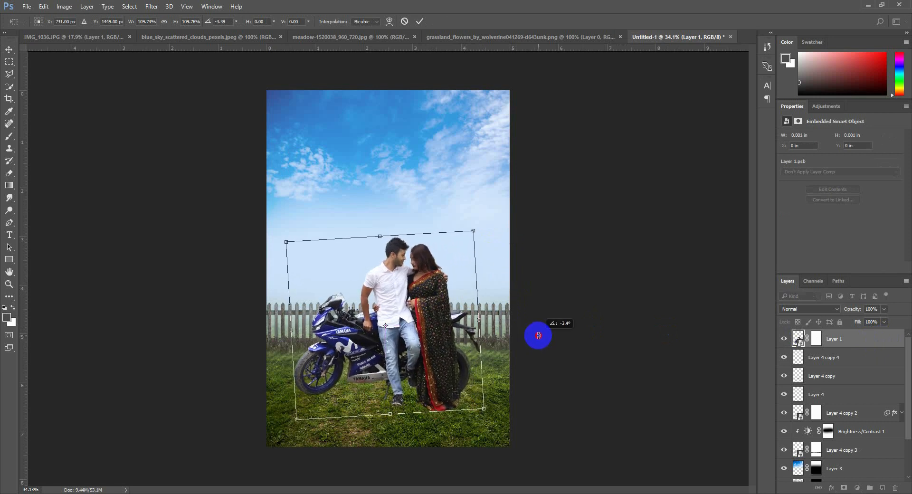
left_click_drag(400, 336, 403, 323)
key("Return")
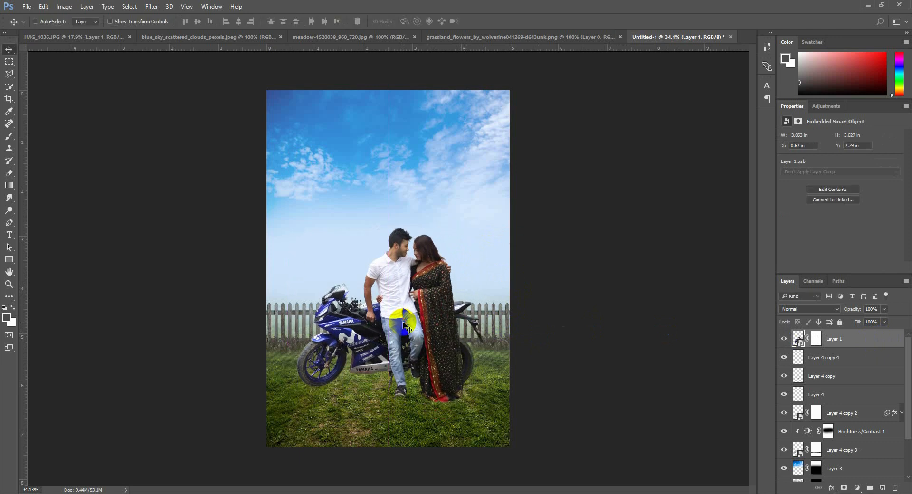
Move the meadow on Layer 2 up slightly and stretch it down to the canvas bottom, about 9.1 × 7.15 in
scroll(856, 477, "down", 3)
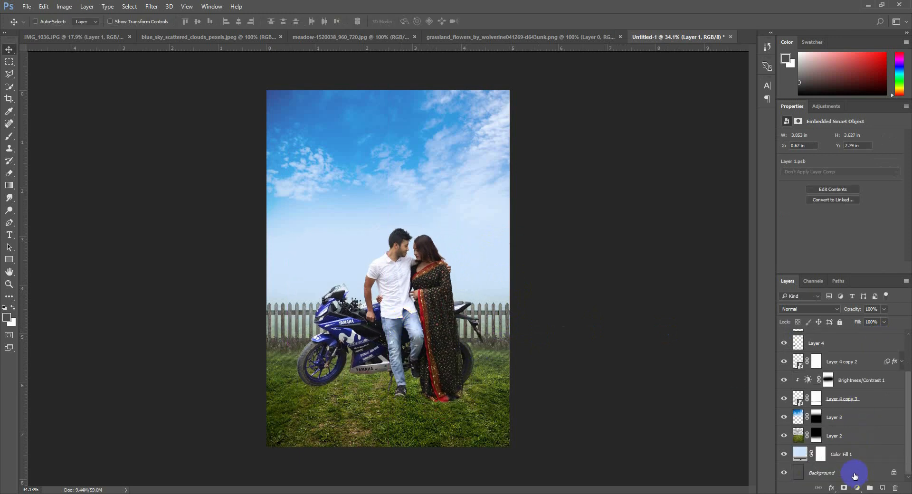
left_click(842, 439)
left_click_drag(525, 411, 527, 399)
key("ctrl+t")
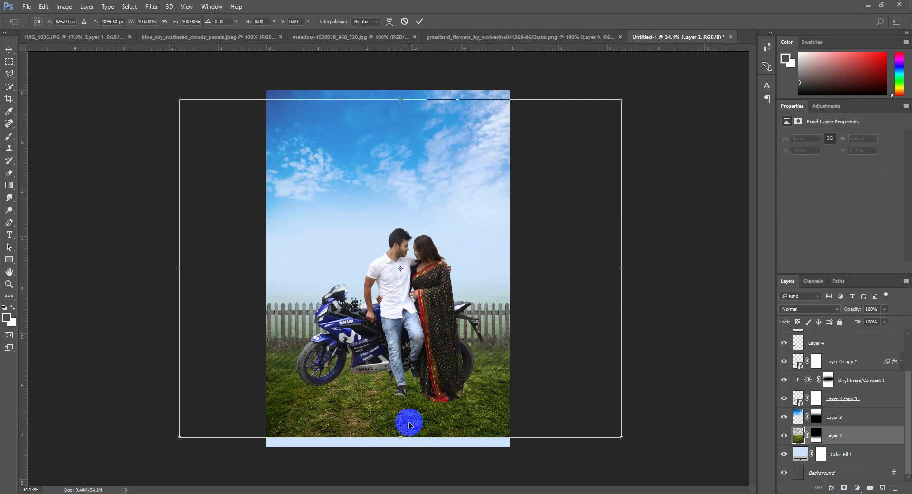
left_click_drag(401, 437, 399, 447)
key("Return")
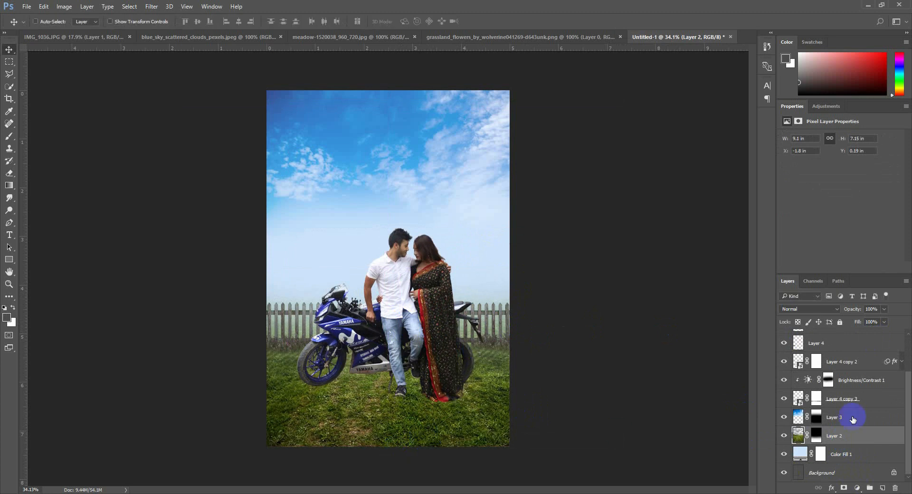
Select the layers from Layer 4 copy 4 down to Layer 4 copy 3 and move the fence and flowers up slightly together
left_click(839, 415)
left_click(843, 400)
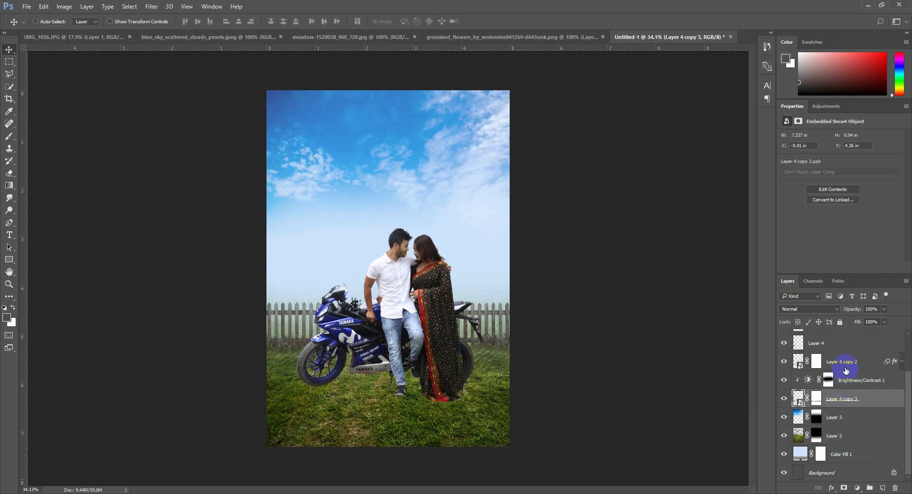
scroll(832, 354, "up", 2)
left_click(824, 344, "shift")
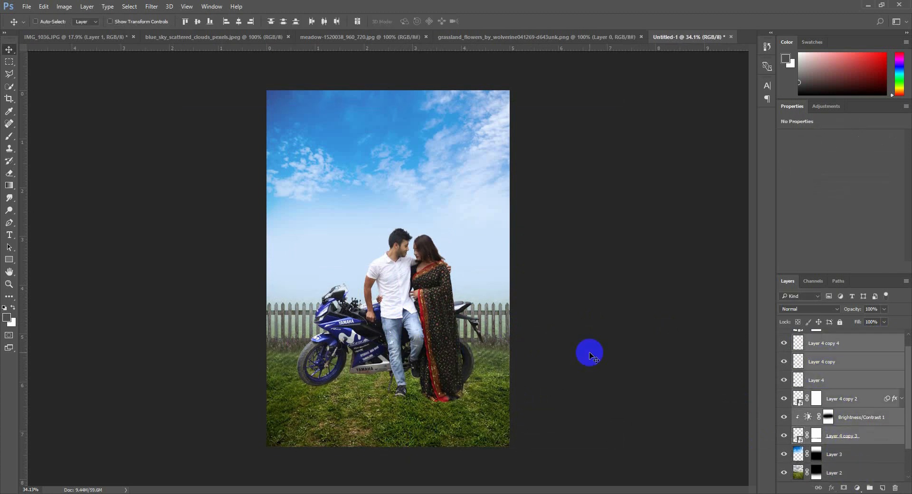
mouse_move(589, 351)
left_mouse_down()
mouse_move(589, 335)
mouse_move(588, 348)
left_mouse_up()
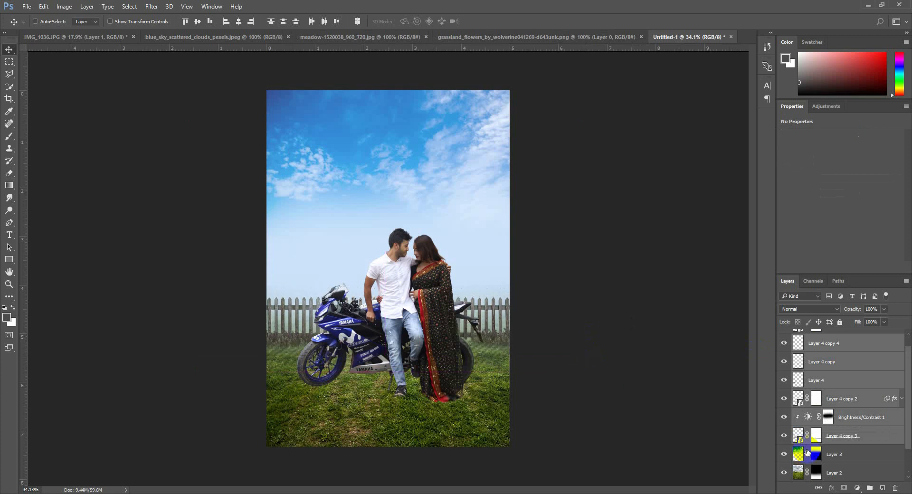
Change the Color Fill 1 background colour to pale blue d9e7f7
scroll(838, 475, "down", 1)
double_click(800, 469)
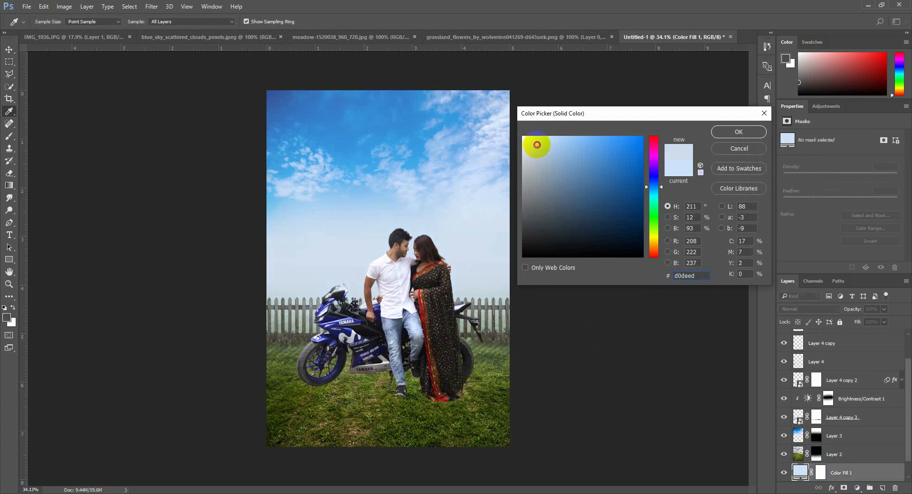
mouse_move(536, 144)
left_mouse_down()
mouse_move(525, 137)
mouse_move(550, 149)
mouse_move(551, 159)
mouse_move(526, 138)
mouse_move(537, 141)
left_mouse_up()
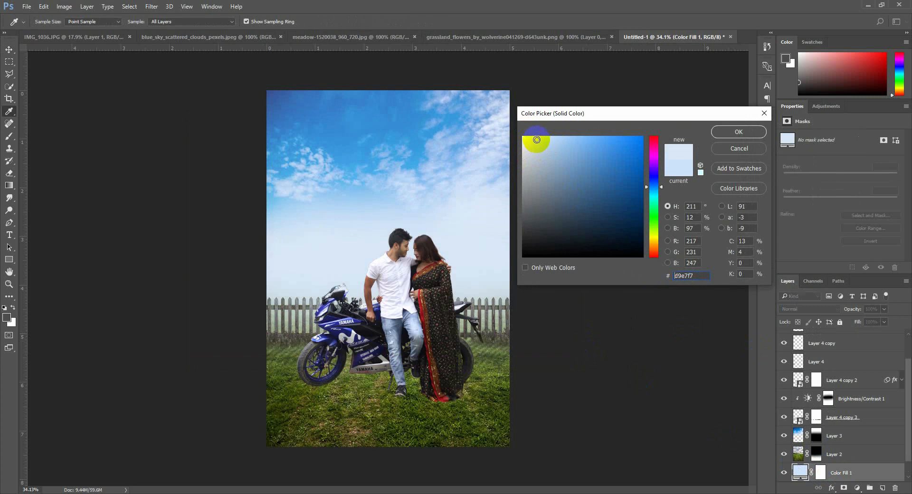
left_click(733, 139)
Scale the sky on Layer 3 to about 144% (7.21 × 4.94 in) and position it to cover the canvas top
left_click(842, 431)
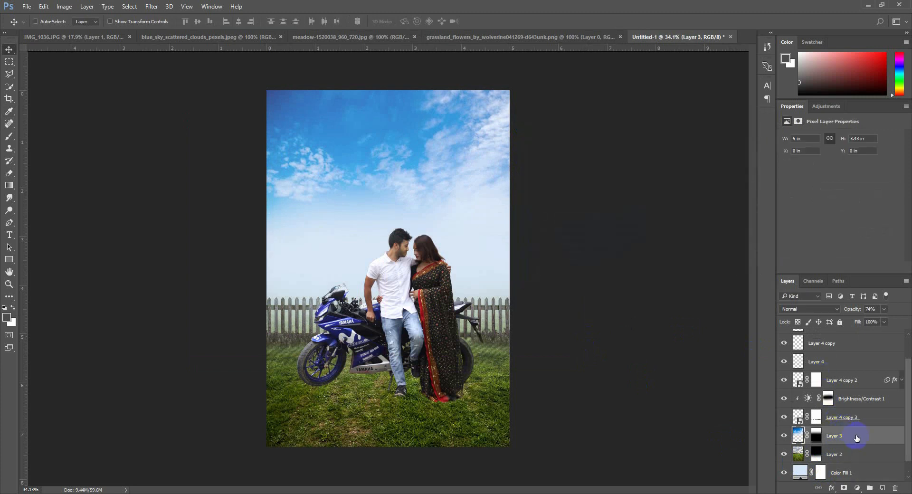
key("ctrl+t")
left_click_drag(373, 257, 397, 270)
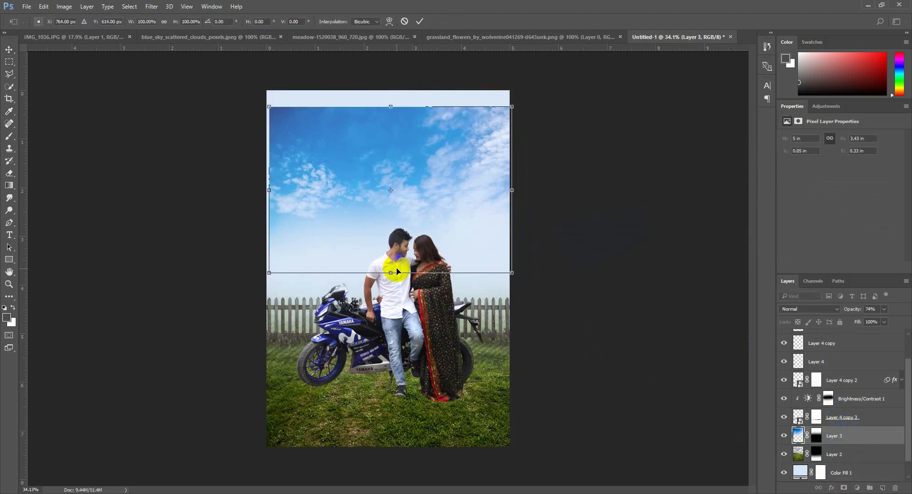
left_click_drag(404, 238, 399, 269)
mouse_move(503, 300)
left_mouse_down()
mouse_move(534, 327)
mouse_move(513, 291)
left_mouse_up()
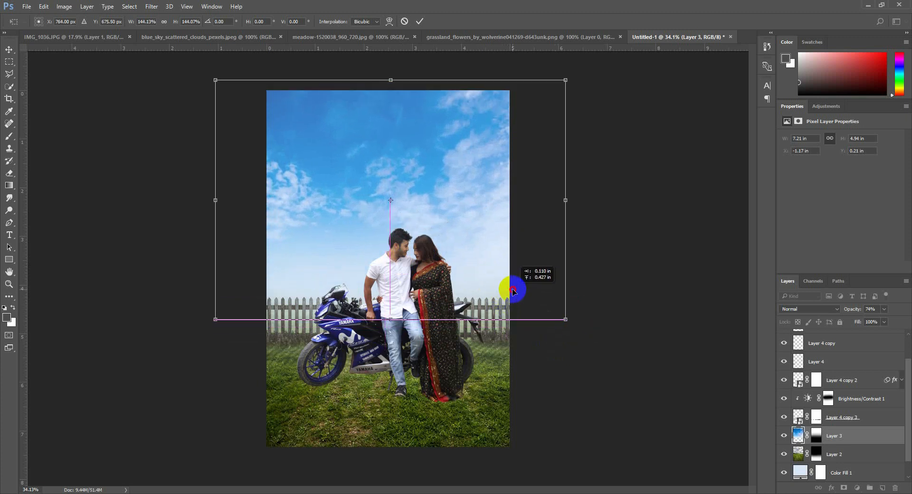
key("Return")
scroll(531, 297, "up", 2)
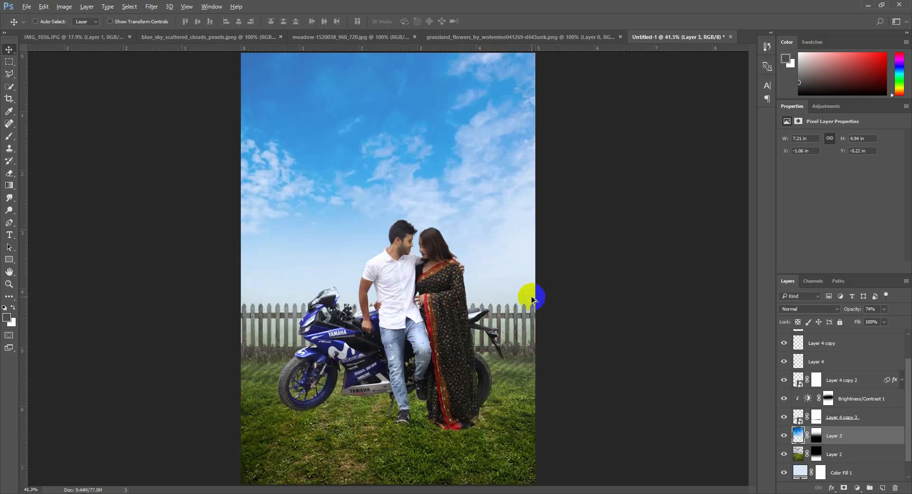
scroll(651, 327, "down", 3)
scroll(571, 344, "up", 2)
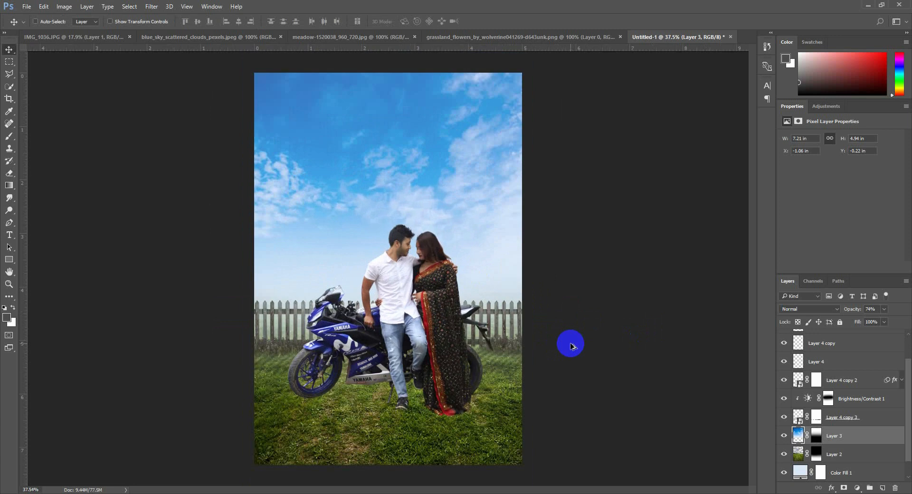
Move the couple and motorcycle on Layer 1 down slightly on the meadow, to X 0.62 in, Y 3.06 in
scroll(846, 367, "up", 2)
left_click(817, 339)
left_click_drag(494, 346, 501, 362)
scroll(477, 374, "up", 5)
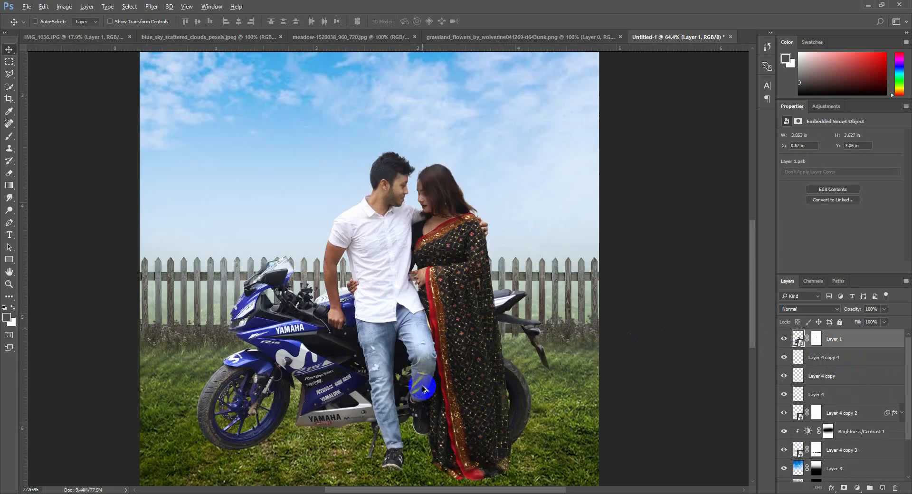
scroll(436, 332, "up", 2)
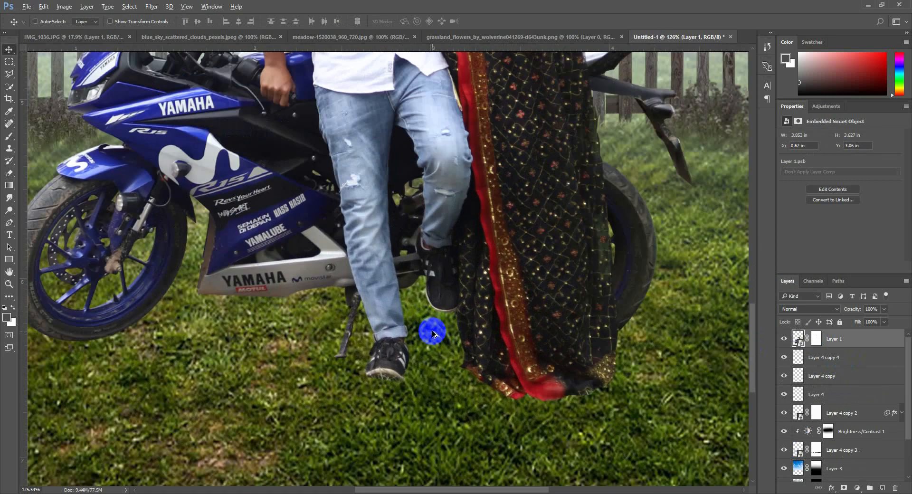
scroll(434, 334, "down", 3)
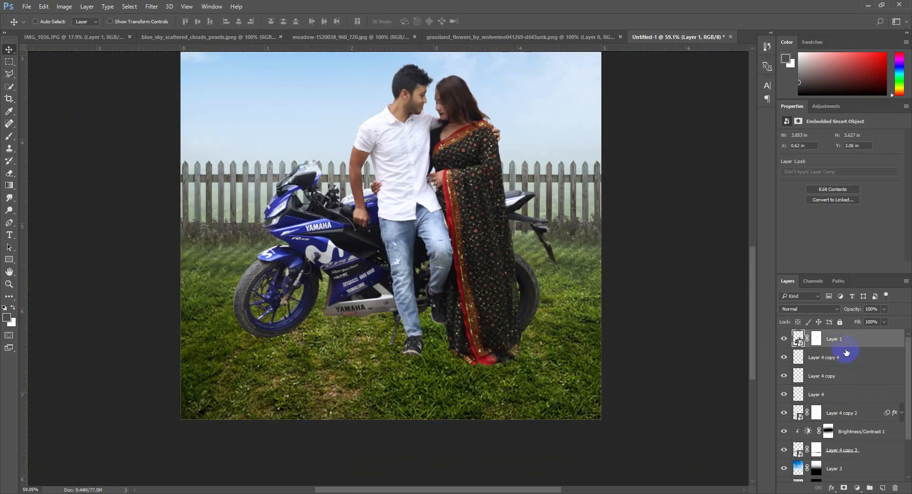
Mask away the saree hem and the shoe's edge on Layer 1's mask using black and the 134 grass brush at 60 px
left_click(817, 339)
left_click(9, 136)
key("d")
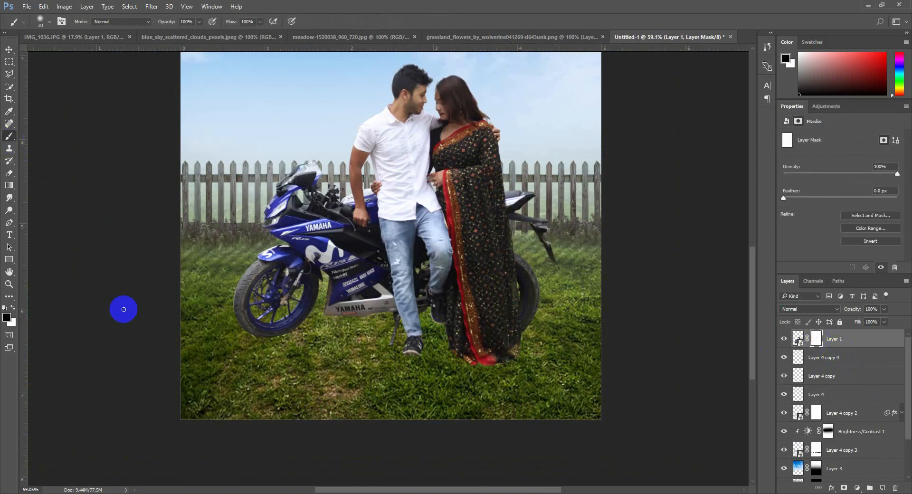
right_click(337, 322)
left_click(476, 449)
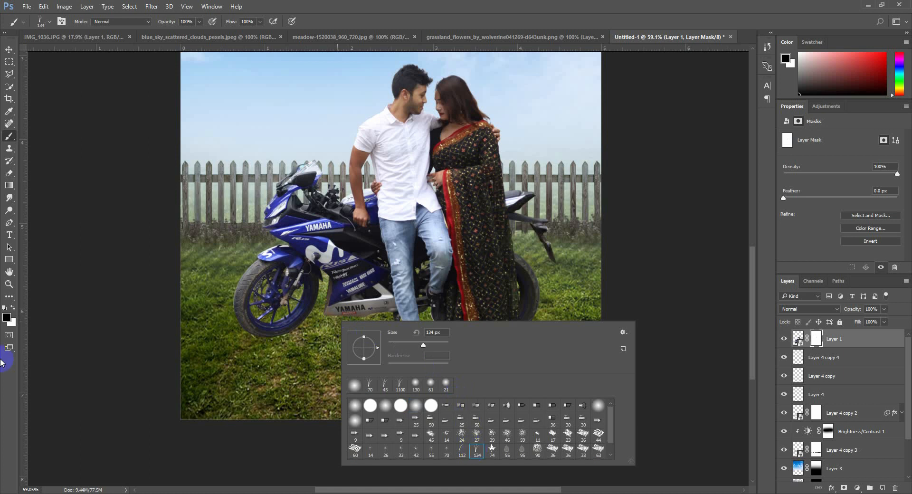
left_click(11, 326)
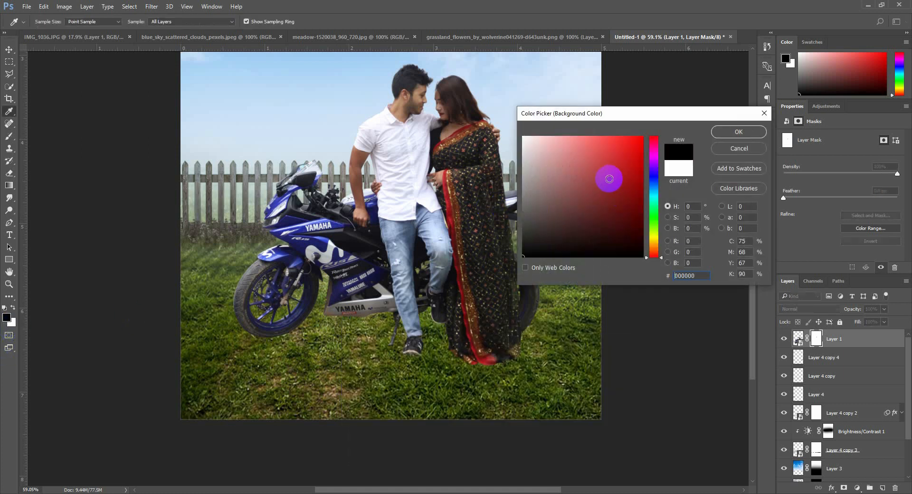
left_click(765, 113)
scroll(539, 309, "up", 5)
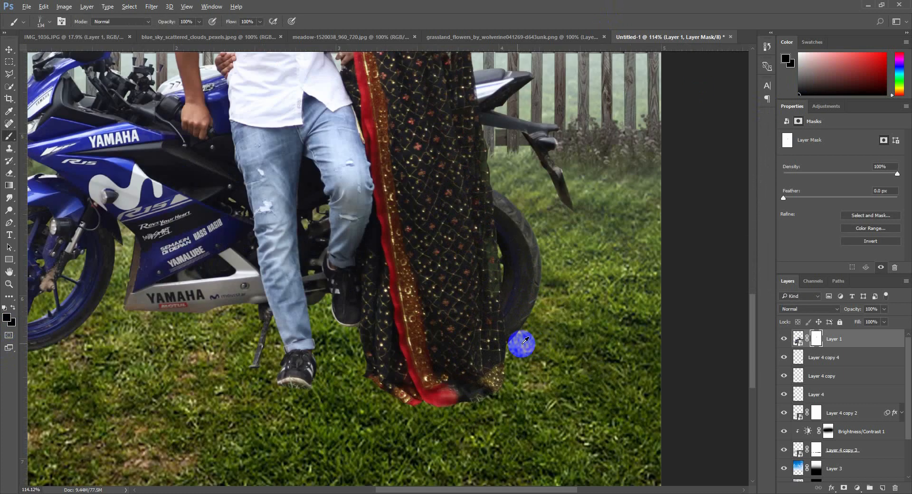
left_click_drag(516, 326, 551, 270)
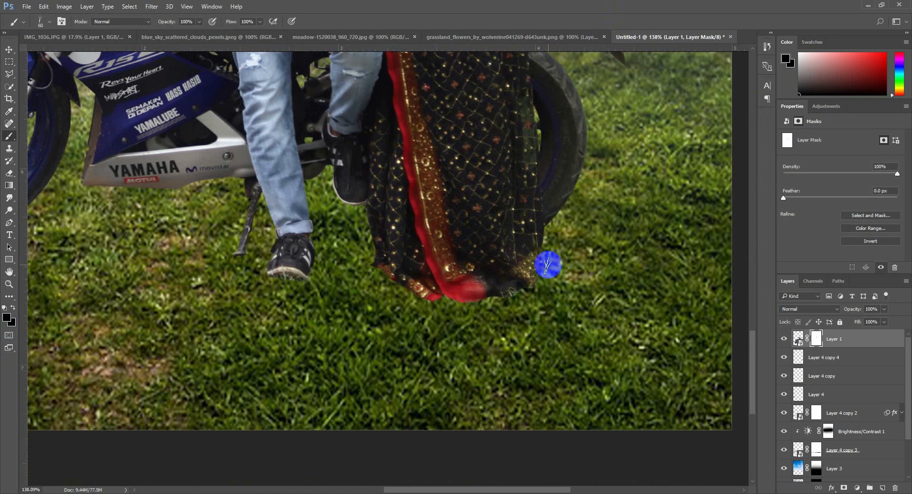
mouse_move(531, 289)
left_mouse_down()
mouse_move(466, 306)
mouse_move(466, 299)
mouse_move(381, 287)
left_mouse_up()
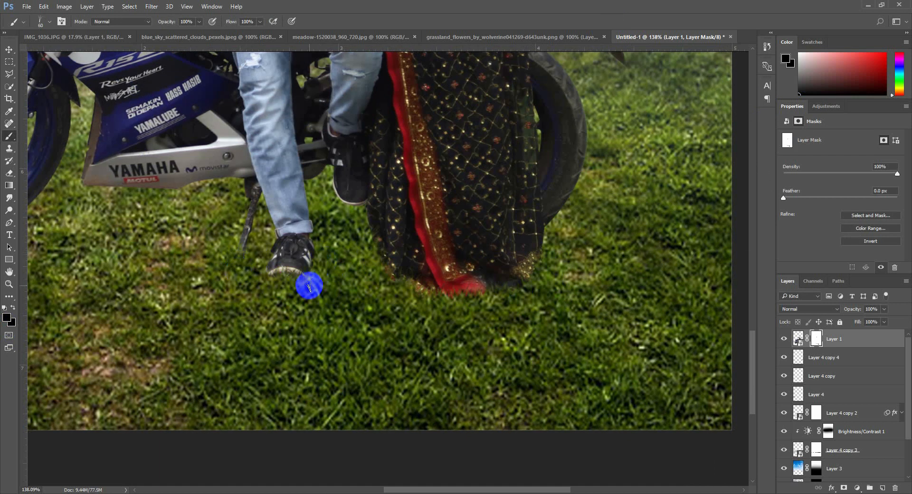
left_click_drag(309, 271, 562, 345)
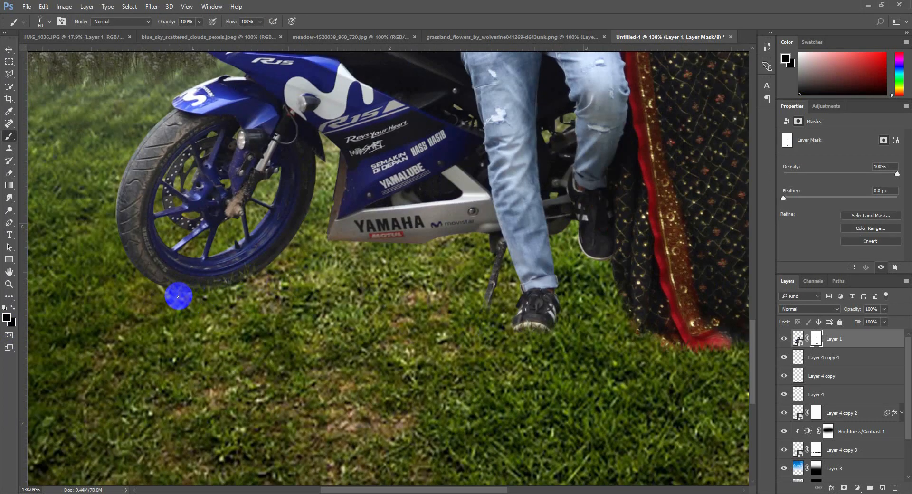
Blend the bottom of the front tyre, the standing shoe and the hem into the grass on Layer 1's mask with a 40 px grass brush
key("[")
left_click(248, 285)
mouse_move(258, 276)
left_mouse_down()
mouse_move(197, 294)
mouse_move(141, 279)
mouse_move(193, 294)
mouse_move(280, 266)
mouse_move(192, 296)
mouse_move(154, 288)
left_mouse_up()
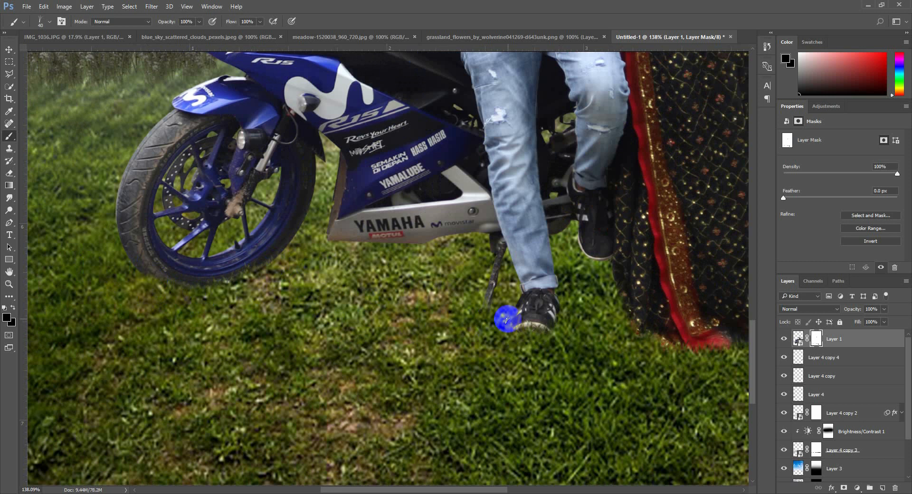
left_click_drag(665, 352, 368, 289)
left_click_drag(497, 261, 492, 244)
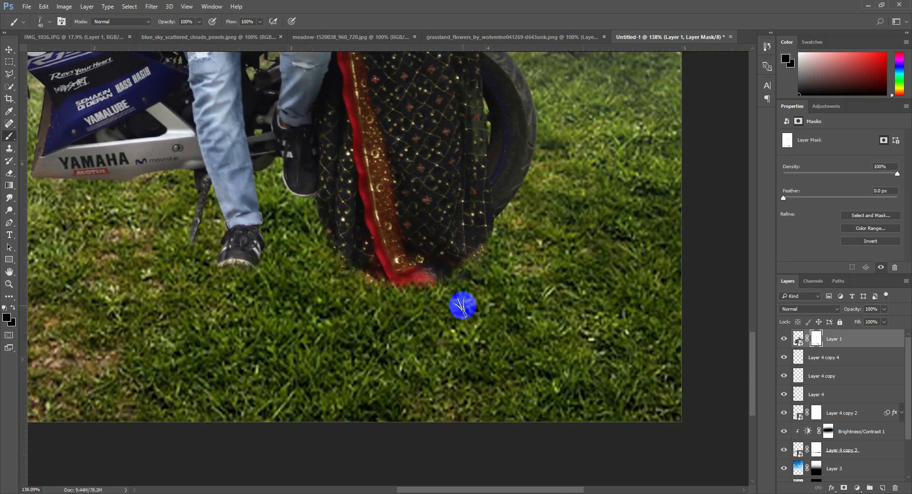
scroll(489, 280, "down", 2)
scroll(526, 305, "down", 5)
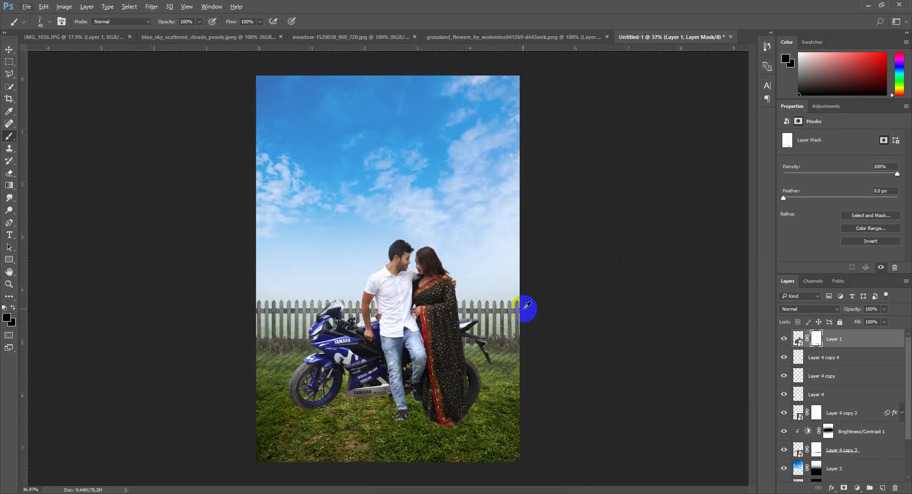
Add a new layer above Layer 4 copy 4 and set up a soft round black brush with 0% hardness and 20% opacity
key("v")
left_click(853, 362)
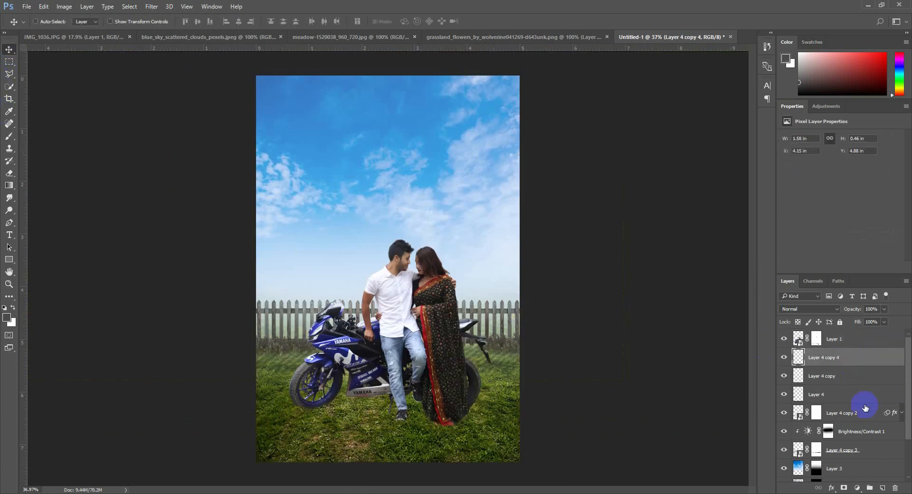
left_click(884, 488)
scroll(400, 445, "up", 5)
left_click_drag(467, 399, 481, 313)
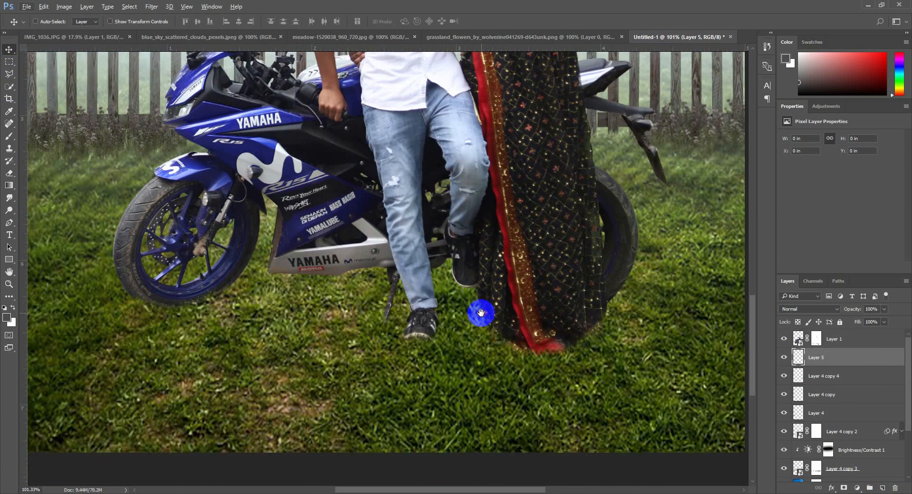
key("b")
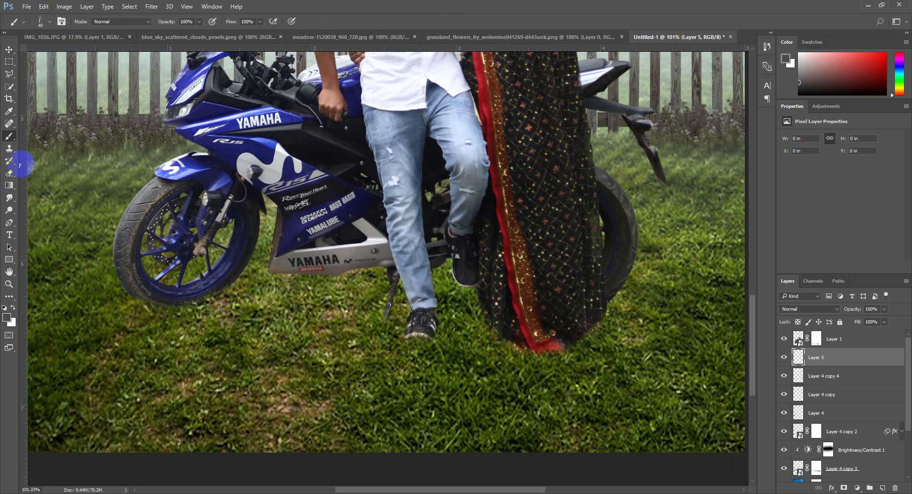
right_click(199, 251)
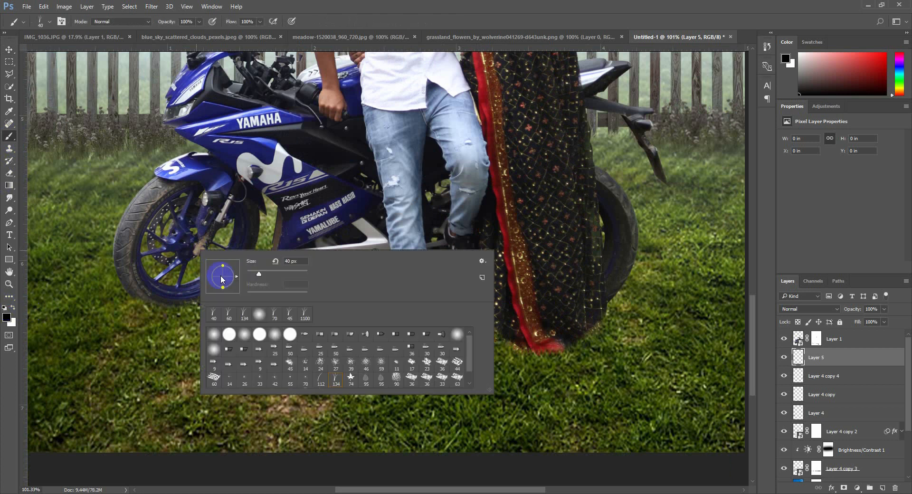
left_click(275, 335)
left_click_drag(490, 390, 446, 437)
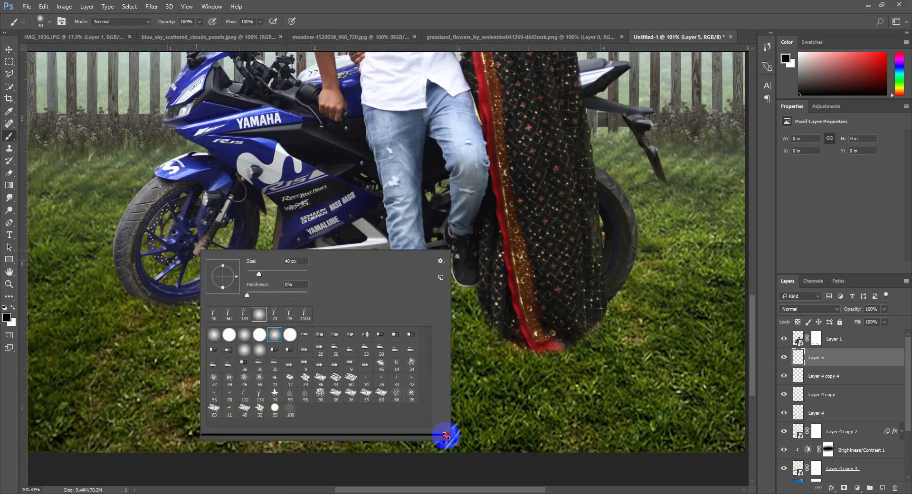
left_click(346, 4)
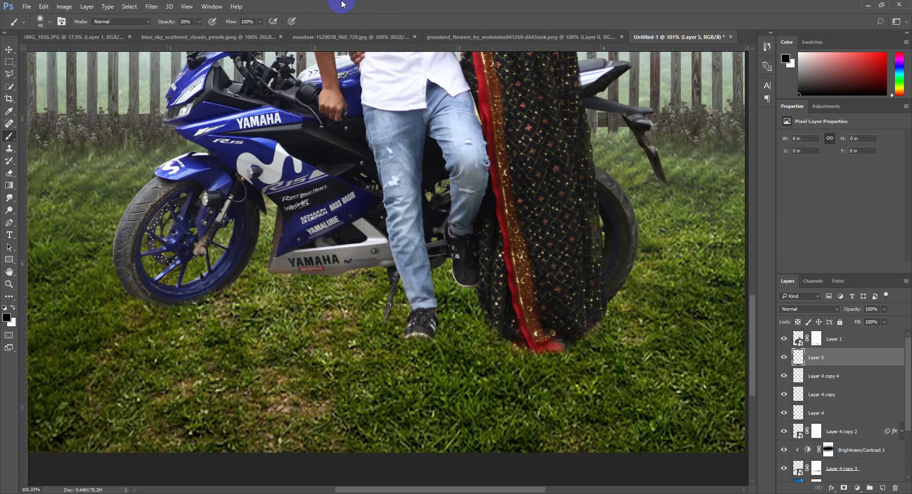
Paint soft contact shadows on Layer 5 under the shoe, front wheel and saree hem with a brush of about 45 px
key("[")
left_click_drag(428, 329, 439, 326)
key("]")
key("]")
mouse_move(166, 305)
left_mouse_down()
mouse_move(198, 303)
mouse_move(129, 329)
mouse_move(194, 309)
mouse_move(130, 325)
mouse_move(166, 299)
mouse_move(127, 325)
mouse_move(228, 289)
mouse_move(208, 311)
mouse_move(101, 360)
mouse_move(196, 308)
left_mouse_up()
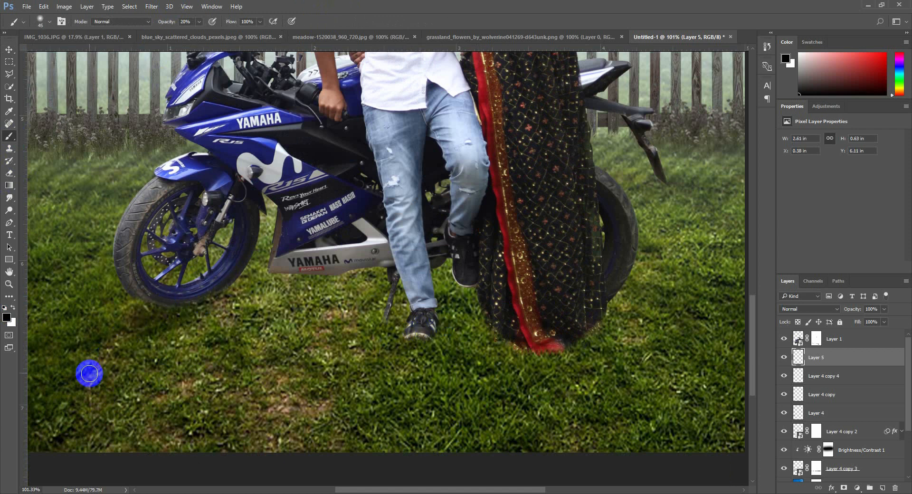
mouse_move(548, 312)
left_mouse_down()
mouse_move(524, 332)
mouse_move(434, 356)
mouse_move(496, 305)
mouse_move(450, 362)
mouse_move(590, 345)
mouse_move(625, 319)
mouse_move(589, 350)
mouse_move(623, 294)
mouse_move(538, 359)
mouse_move(584, 327)
mouse_move(492, 423)
left_mouse_up()
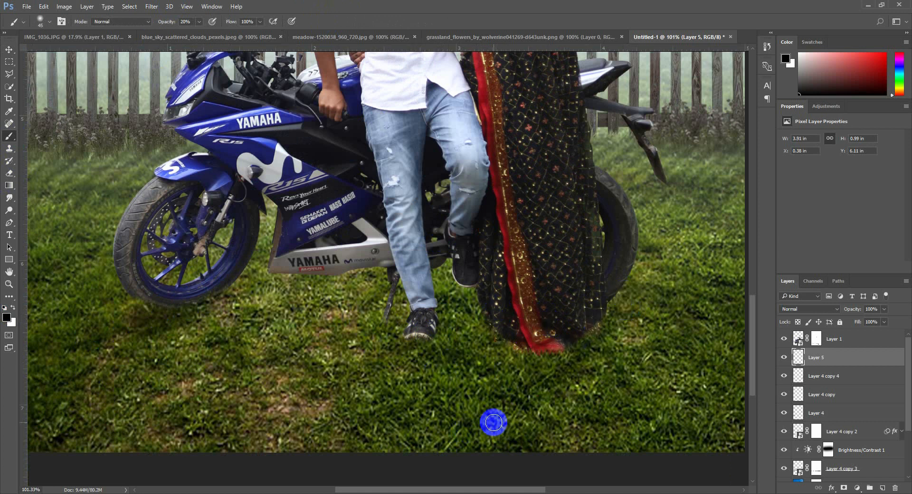
Paint broader shadows on Layer 5 across the grass below the couple and motorcycle with a 100 px brush, undoing the stroke that misplaces shading
key("bracketright")
key("bracketright")
key("bracketright")
key("bracketright")
key("bracketright")
key("bracketright")
left_click_drag(599, 317, 329, 476)
left_click_drag(536, 316, 266, 391)
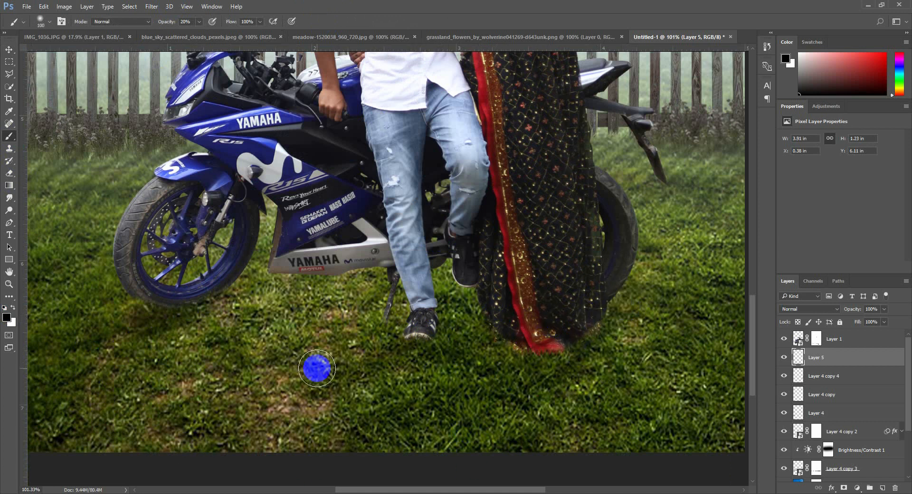
left_click_drag(416, 328, 95, 462)
left_click_drag(366, 273, 176, 349)
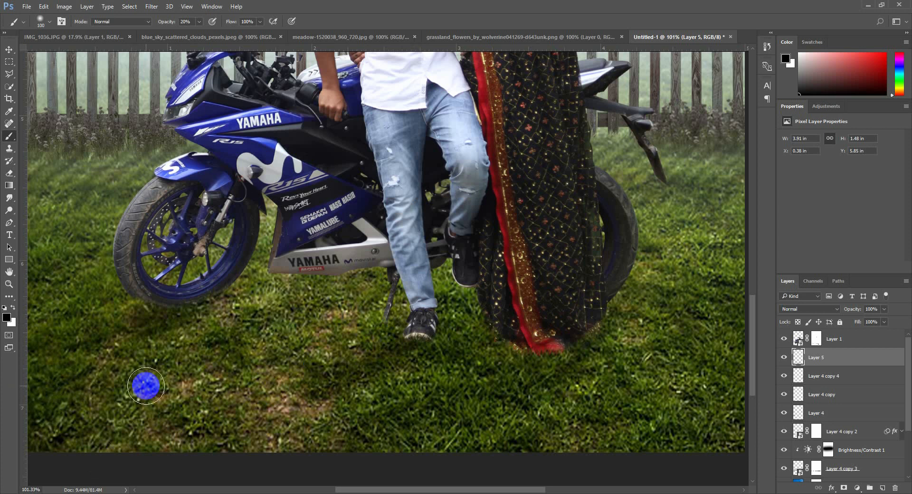
key("ctrl+z")
left_click_drag(234, 296, 1, 483)
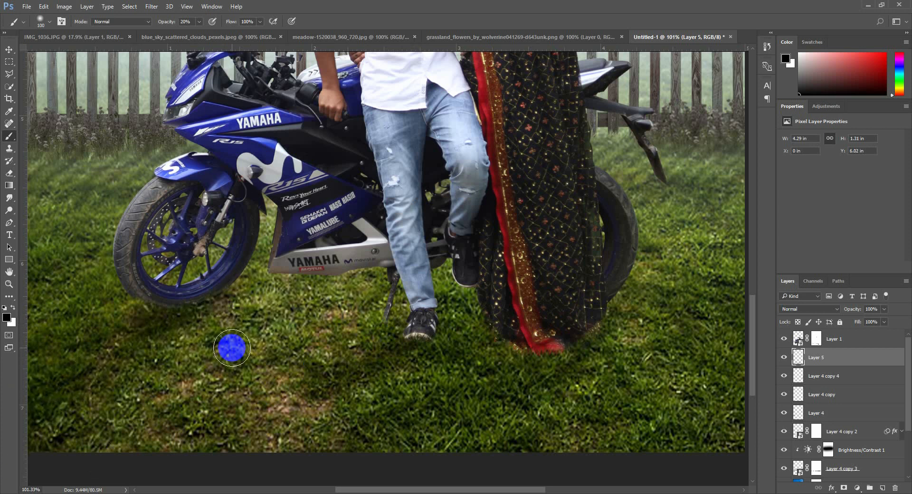
left_click_drag(224, 325, 157, 362)
Add a new layer with a 300 px soft black dab, stretch it to about 452% width, and place it as a ground shadow below the motorcycle
scroll(543, 301, "down", 5)
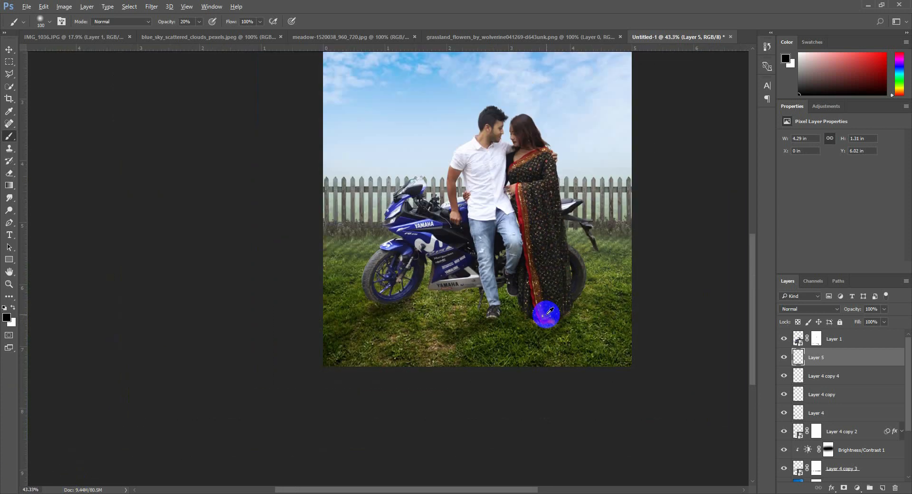
key("bracketright")
left_click(881, 487)
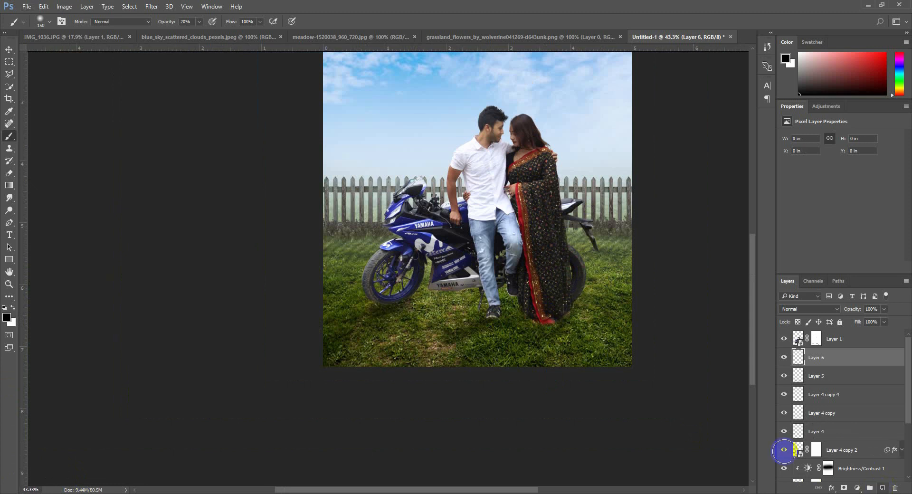
key("bracketright")
key("bracketright")
key("bracketright")
key("bracketright")
left_click(450, 304)
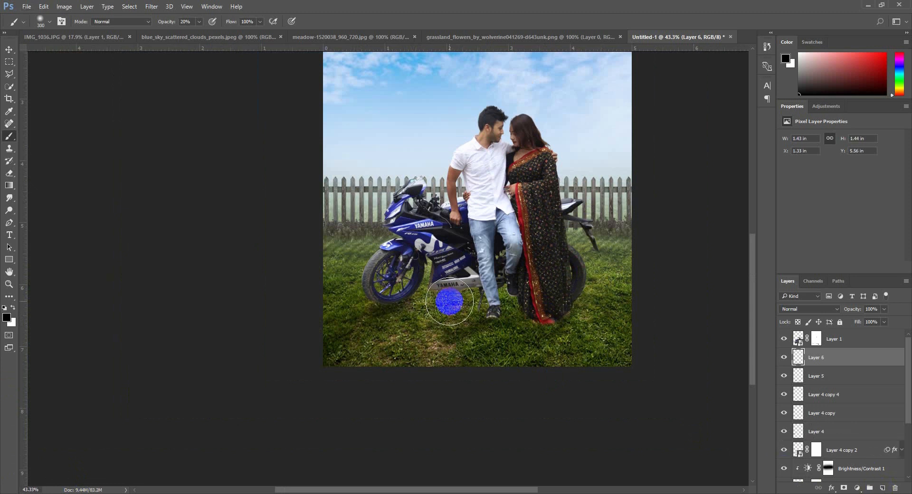
key("ctrl+t")
left_click_drag(494, 301, 646, 301)
left_click_drag(588, 301, 611, 313)
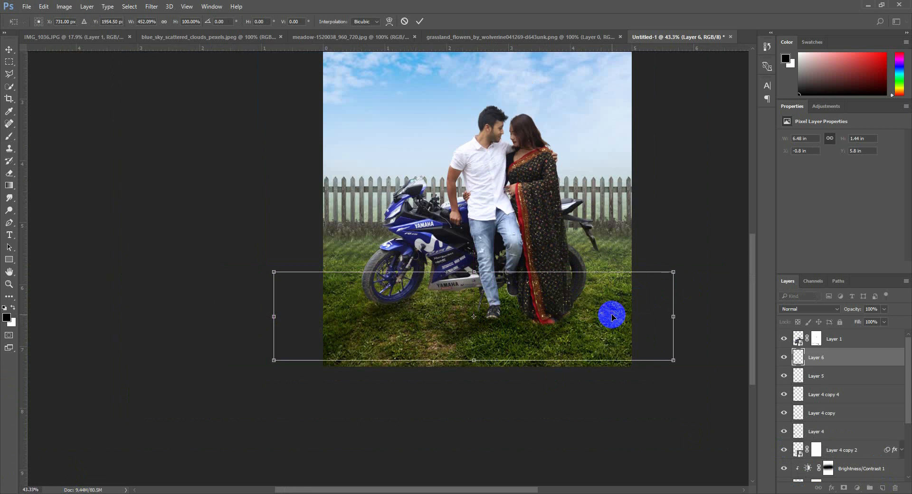
key("Return")
left_click(8, 51)
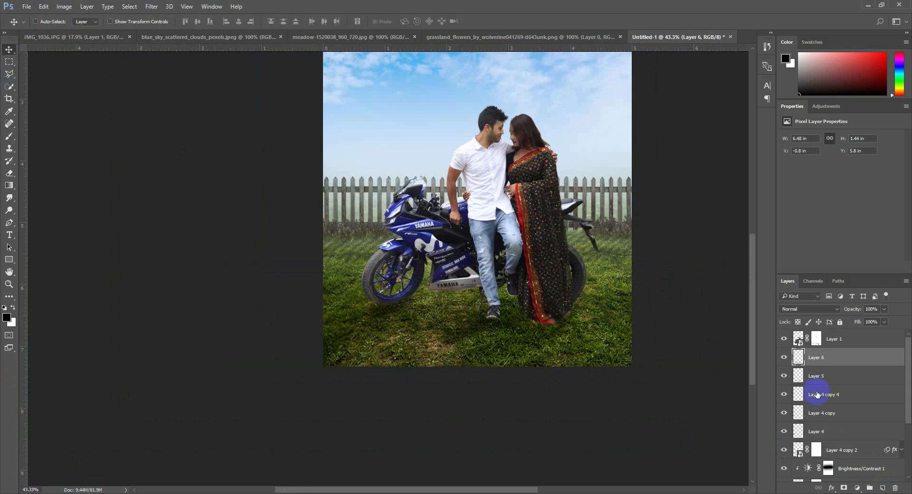
Add a Brightness/Contrast adjustment clipped to Layer 1 and set its brightness to -111
left_click(827, 345)
left_click(859, 488)
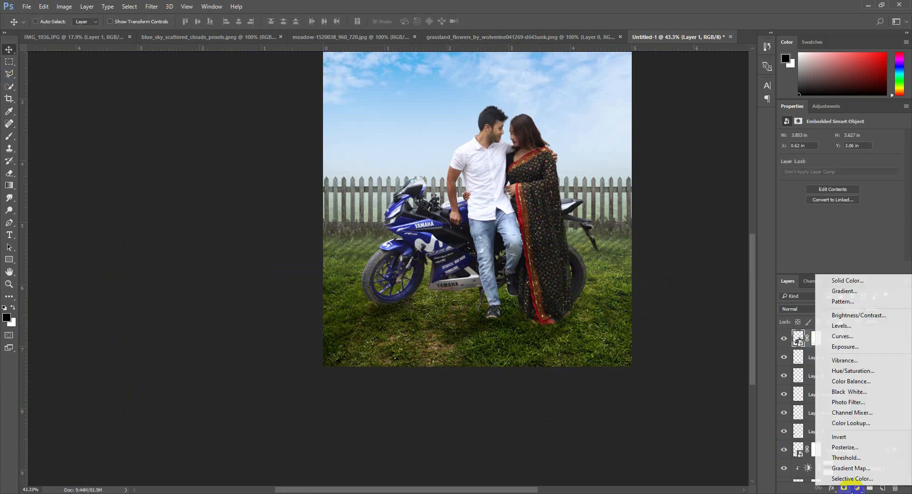
left_click(851, 316)
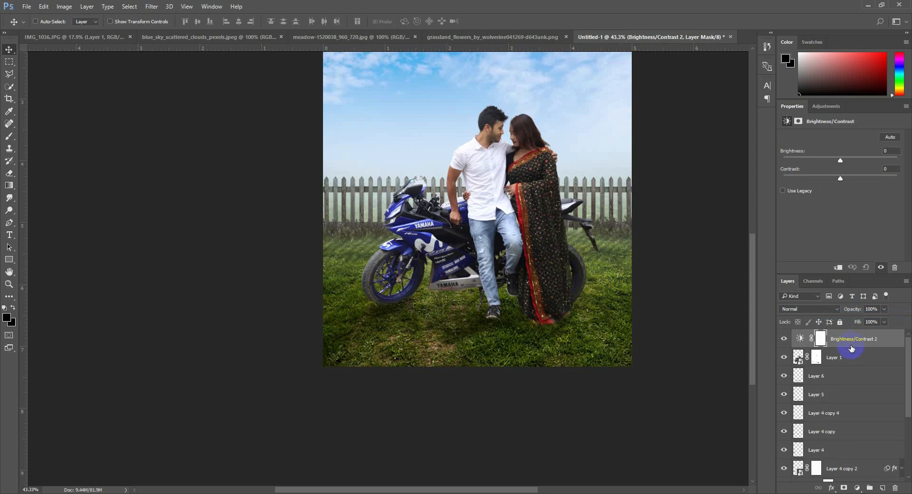
left_click(853, 348, "alt")
left_click_drag(840, 161, 801, 173)
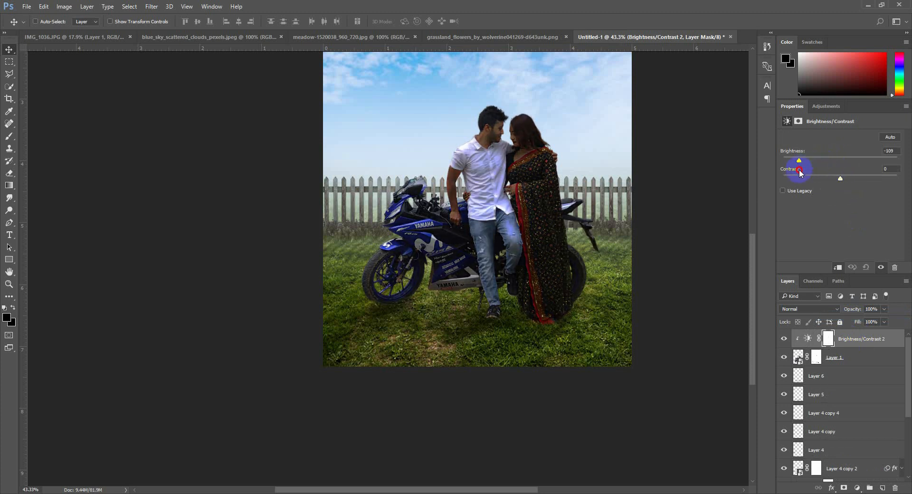
Paint black on the Brightness/Contrast 2 mask over the couple and motorcycle with a soft 800 px brush at 20% opacity
left_click(9, 136)
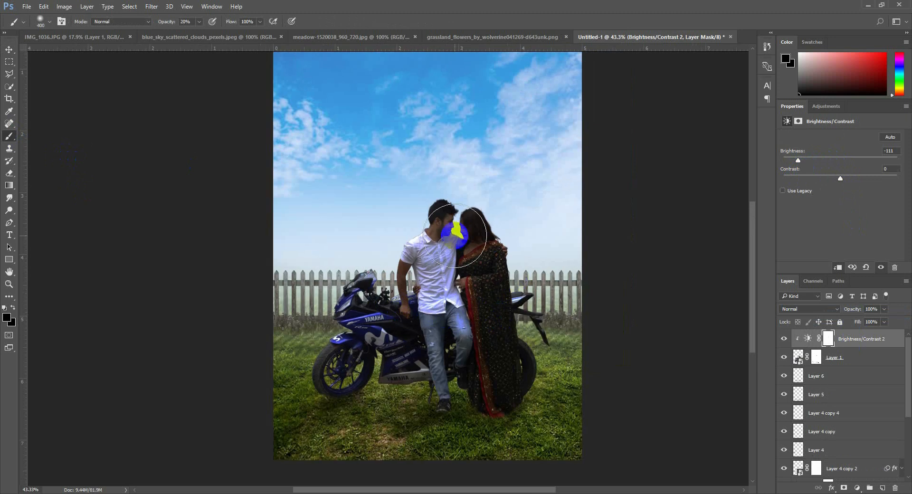
key("bracketright")
key("bracketright")
key("bracketright")
key("bracketright")
left_click(453, 225)
left_click(461, 231)
left_click(461, 239)
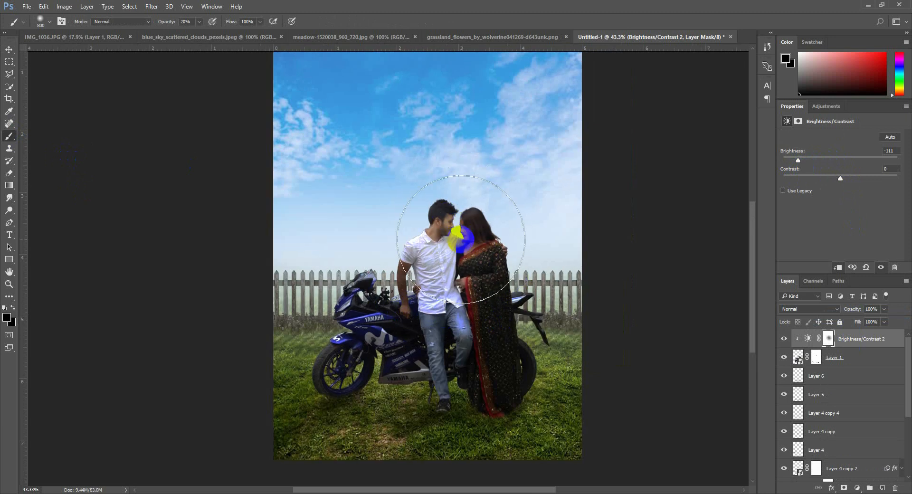
left_click_drag(461, 240, 509, 248)
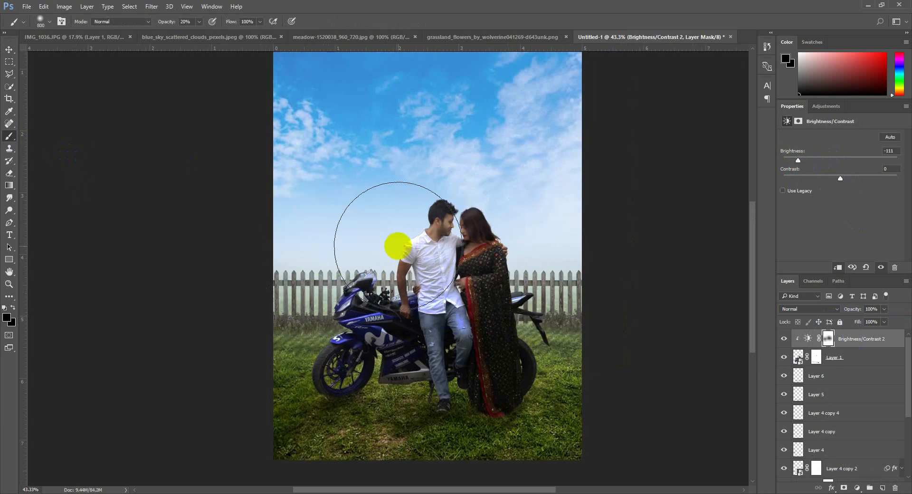
mouse_move(398, 246)
left_mouse_down()
mouse_move(483, 232)
mouse_move(502, 242)
mouse_move(459, 258)
mouse_move(372, 261)
left_mouse_up()
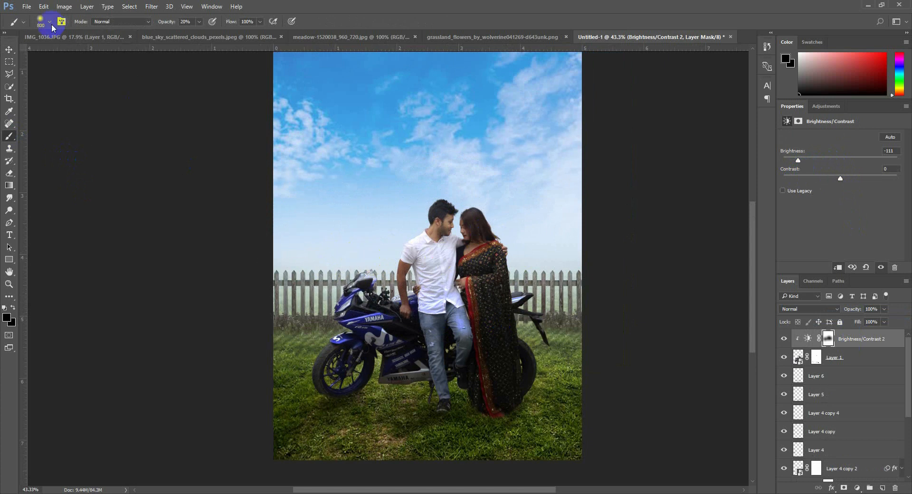
left_click(10, 51)
scroll(597, 270, "down", 3)
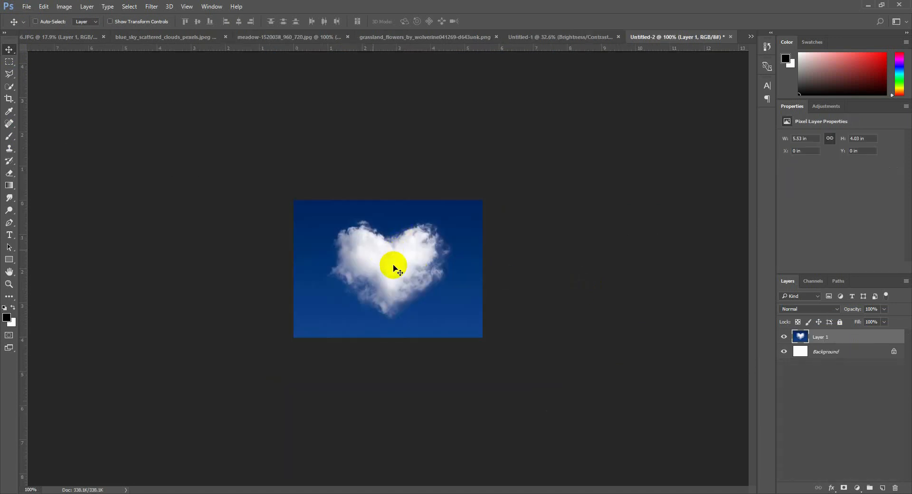
Convert the heart-shaped cloud image to black and white with Blues at about -77 so its background turns black
left_click(64, 7)
mouse_move(106, 33)
left_click(187, 97)
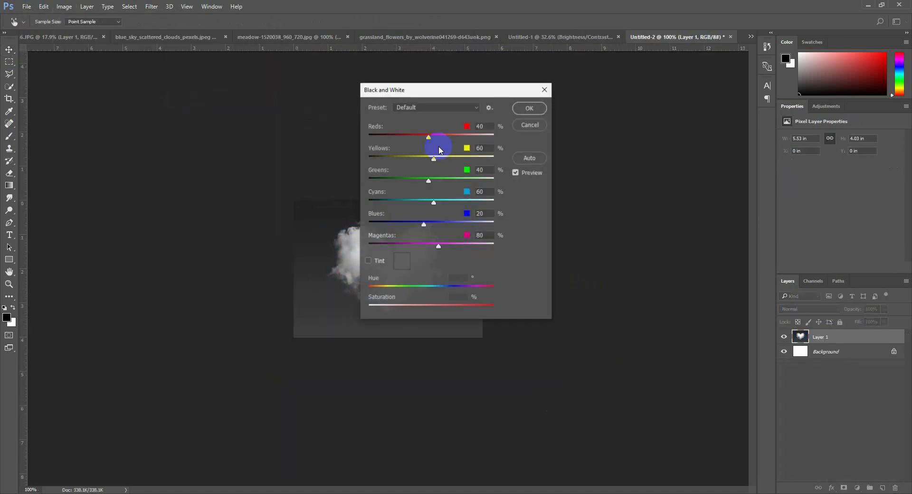
left_click_drag(443, 87, 598, 96)
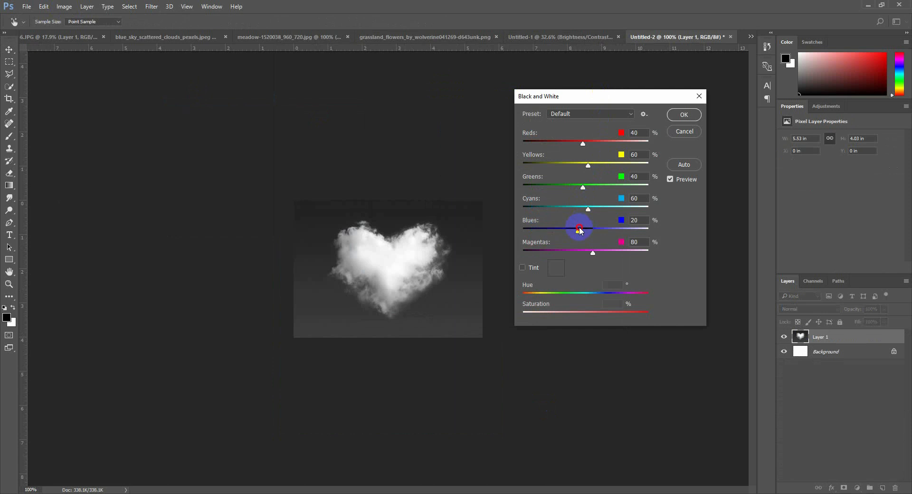
left_click_drag(580, 230, 551, 232)
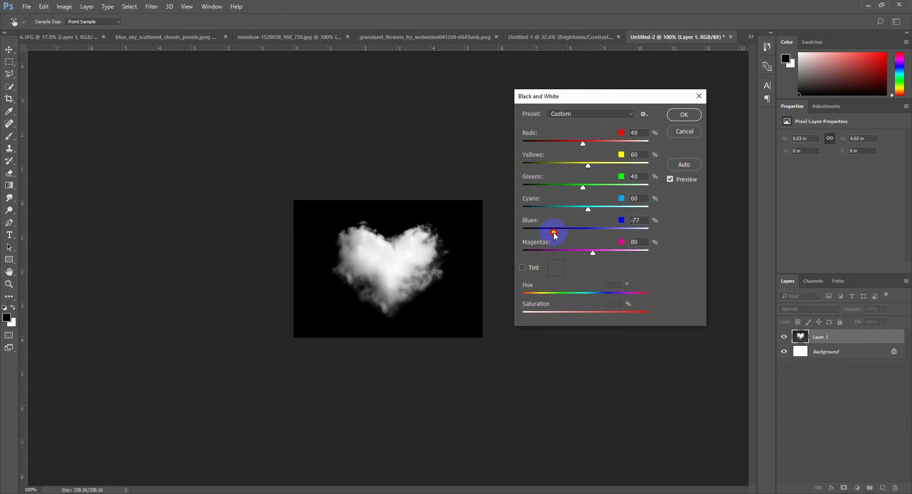
left_click(681, 115)
Bring the heart cloud image into the couple composite's sky and set its blend mode to Screen
key("v")
left_click_drag(428, 257, 452, 200)
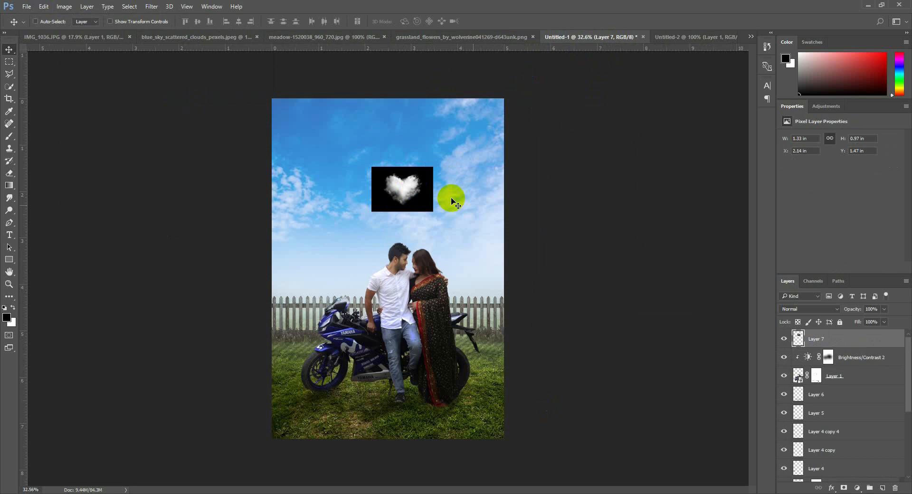
left_click(816, 310)
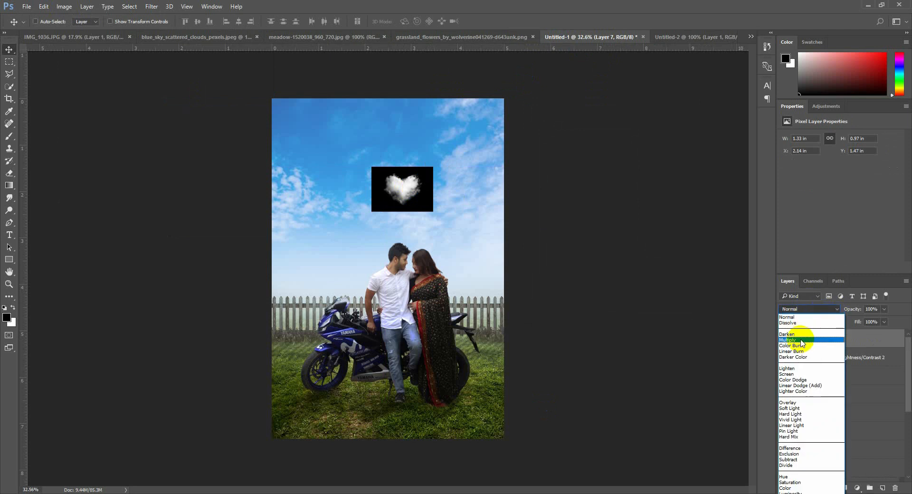
left_click(786, 374)
Scale the heart cloud to about 3.39 by 2.47 in and place it in the sky above the couple
left_click_drag(452, 248, 494, 255)
key("ctrl+t")
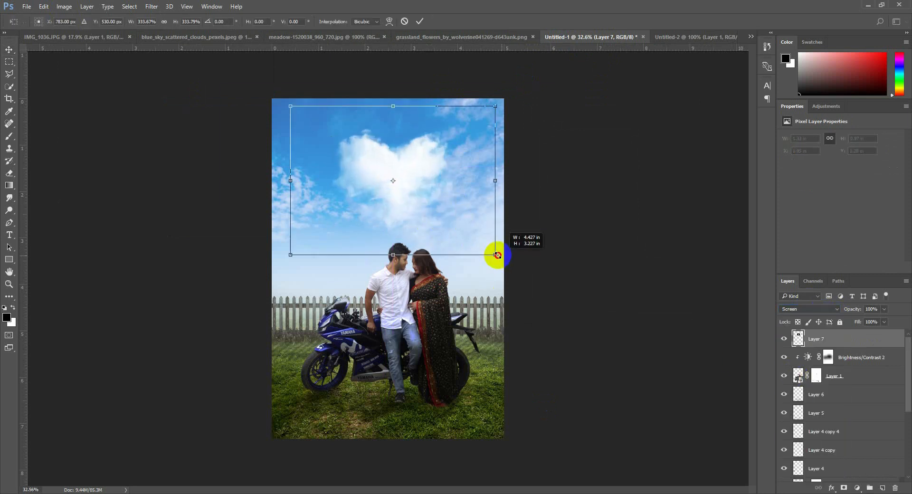
left_click_drag(449, 221, 438, 204)
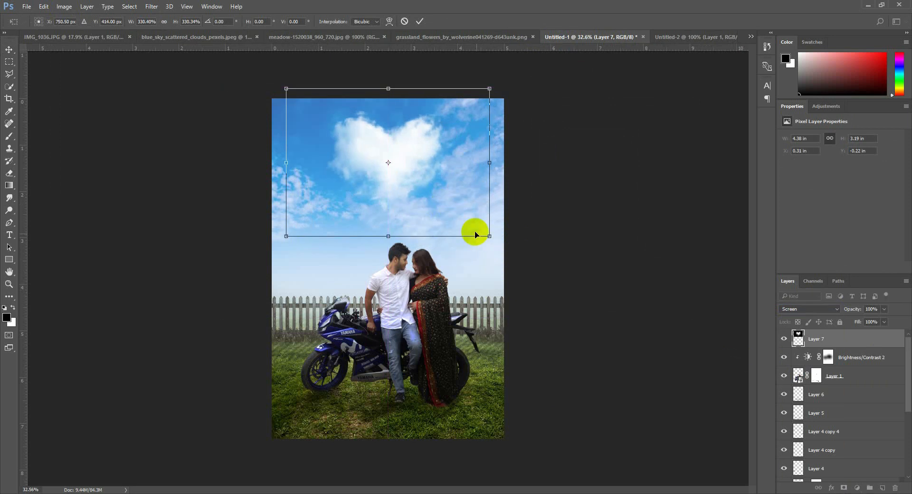
mouse_move(475, 233)
left_mouse_down()
mouse_move(483, 238)
mouse_move(465, 222)
left_mouse_up()
mouse_move(407, 187)
left_mouse_down()
mouse_move(408, 197)
mouse_move(406, 183)
left_mouse_up()
key("Return")
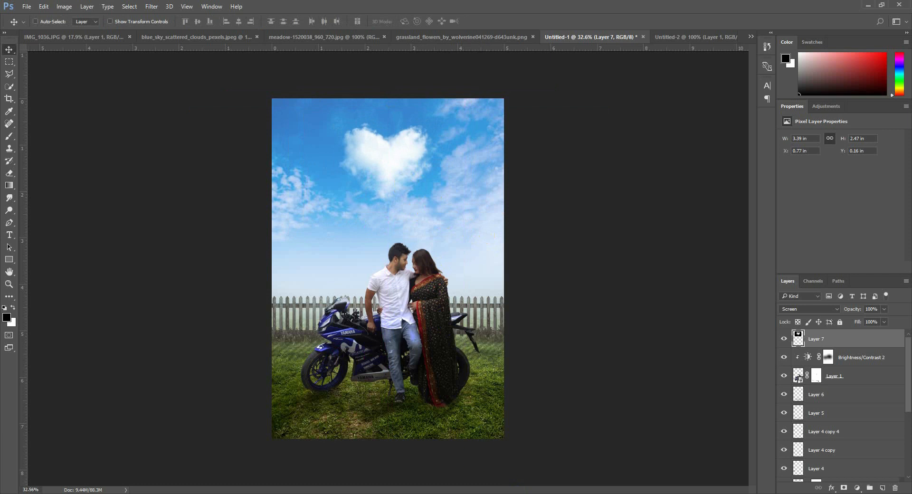
Paste the deep blue sky image above Layer 3 and move it up to cover the sky area
scroll(845, 446, "down", 3)
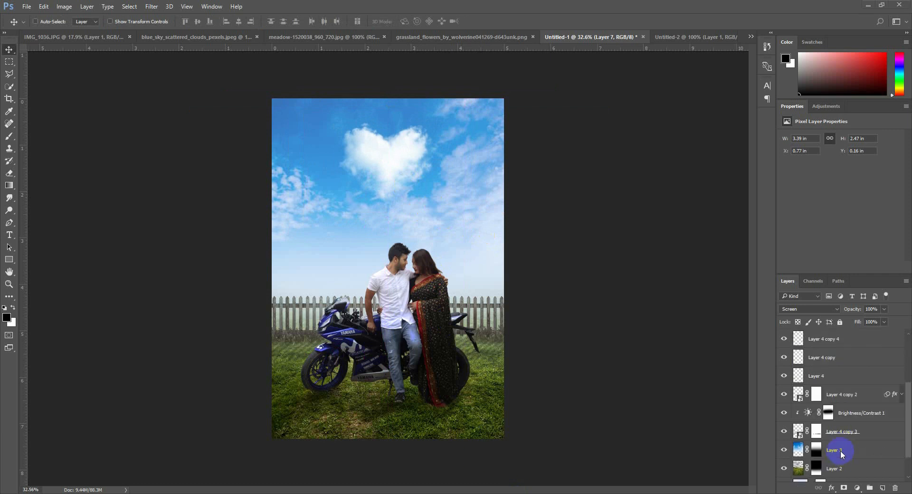
left_click(843, 453)
key("ctrl+v")
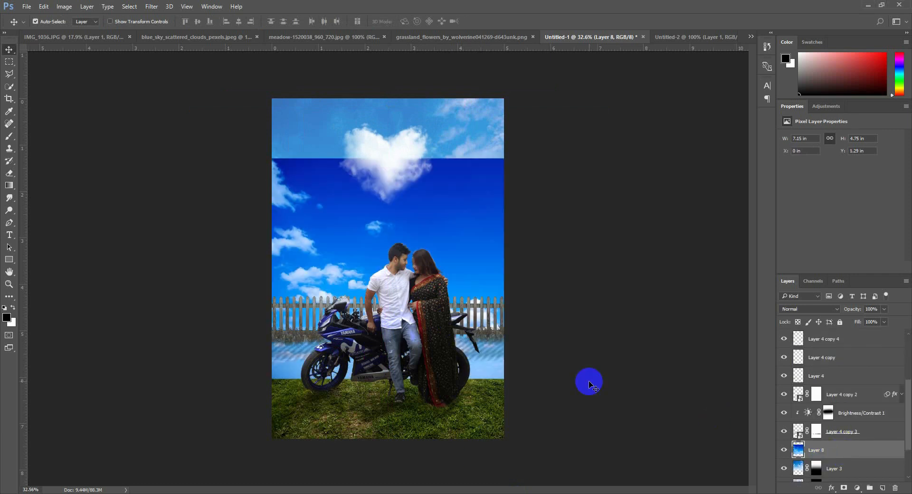
left_click_drag(519, 320, 490, 253)
key("ctrl+t")
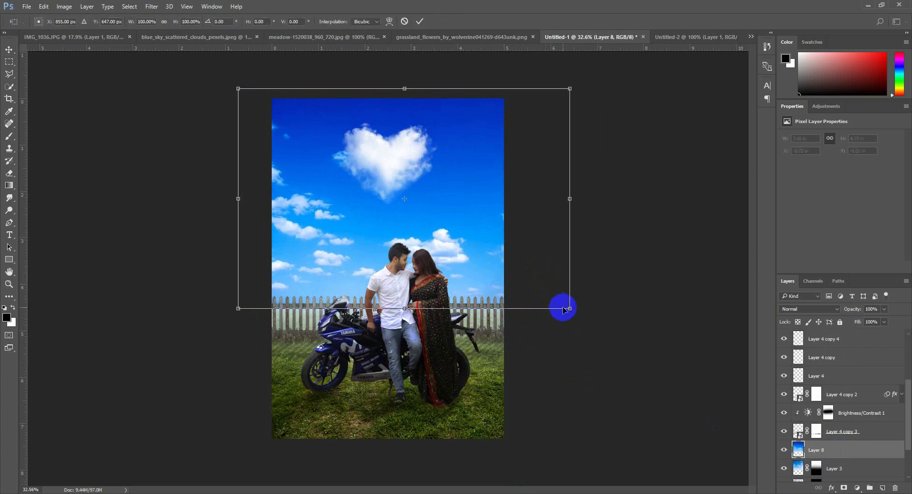
Scale the pasted sky to about 87% width and 90% height and position it so it ends at the fence top
left_click_drag(568, 308, 504, 298)
left_click_drag(238, 295, 220, 304)
left_click_drag(503, 196, 525, 198)
left_click_drag(476, 220, 484, 221)
left_click_drag(371, 305, 373, 311)
left_click_drag(535, 310, 520, 289)
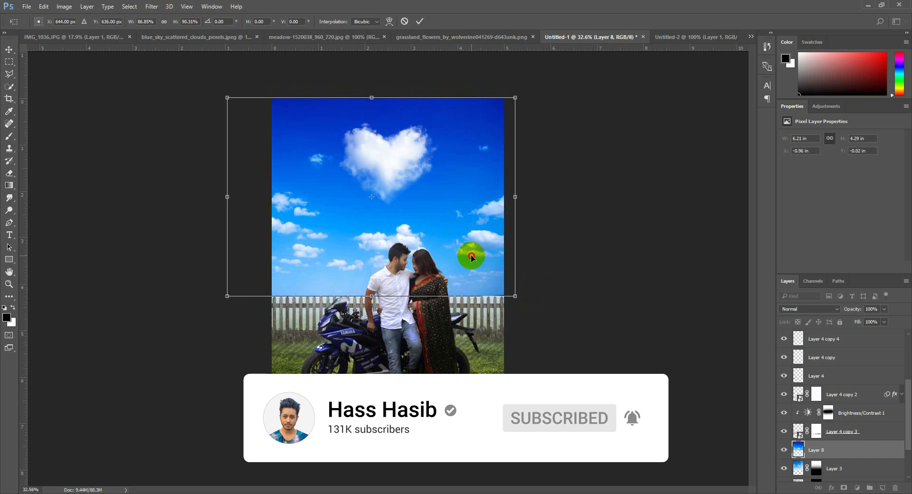
left_click_drag(472, 254, 460, 255)
key("Return")
Add a mask to Layer 8 and brush black at 20% opacity along its lower edge to fade it toward the fence
left_click(844, 488)
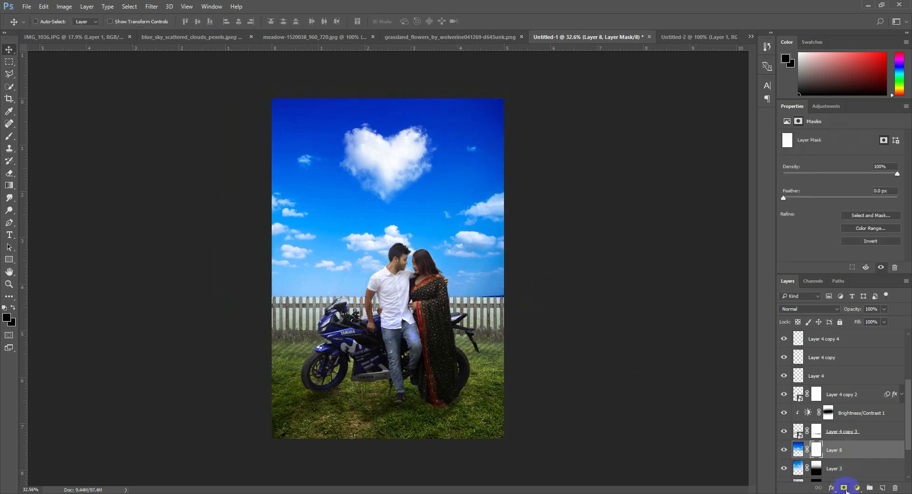
left_click(9, 137)
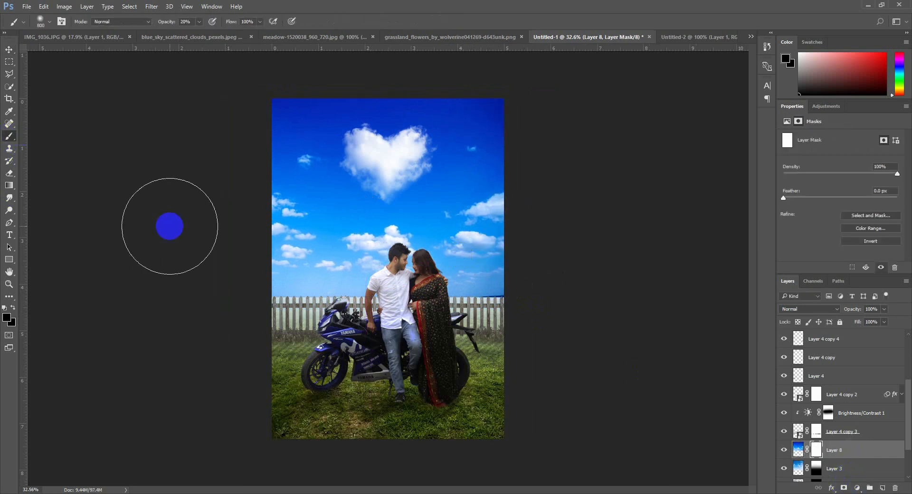
mouse_move(223, 309)
left_mouse_down()
mouse_move(613, 323)
mouse_move(423, 318)
mouse_move(414, 328)
mouse_move(523, 315)
mouse_move(322, 315)
mouse_move(338, 305)
mouse_move(525, 295)
mouse_move(462, 261)
mouse_move(321, 279)
mouse_move(305, 259)
left_mouse_up()
Reposition the sky on Layer 3 and set Layer 8's opacity to 78%
left_click(832, 470)
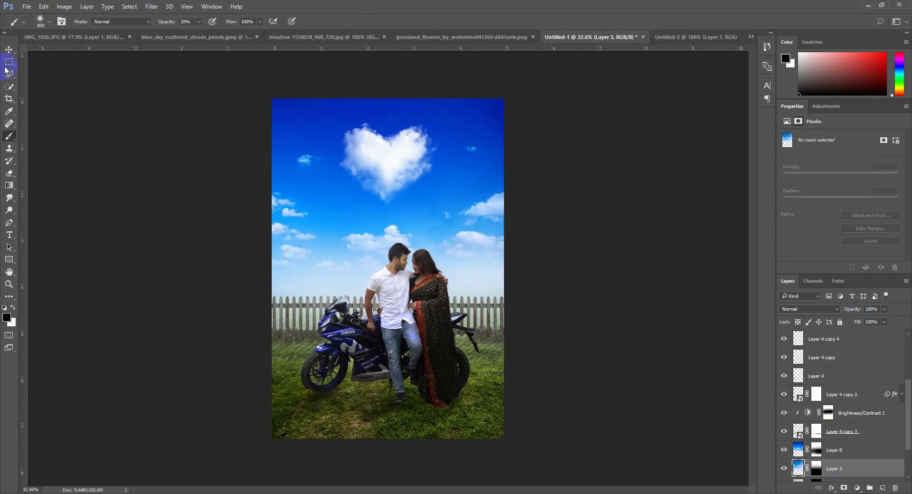
key("v")
mouse_move(474, 252)
left_mouse_down()
mouse_move(490, 266)
mouse_move(492, 383)
mouse_move(492, 269)
left_mouse_up()
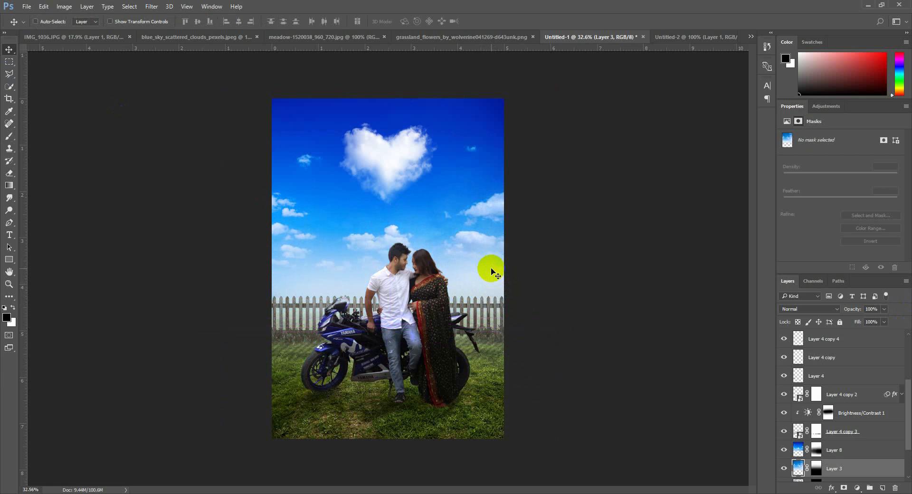
left_click(857, 449)
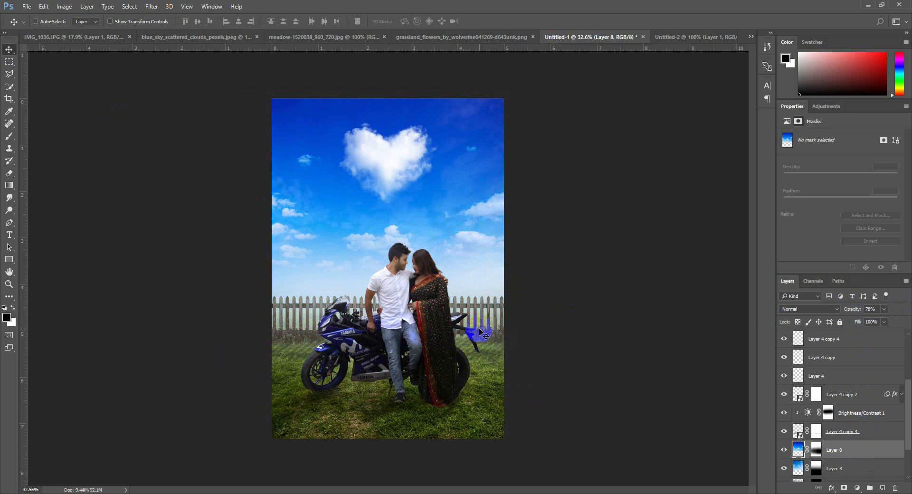
Select the layers from Brightness/Contrast 2 down to Layer 4 copy 3 and move the couple, motorcycle, shadows and fence up
key("ctrl+alt+a")
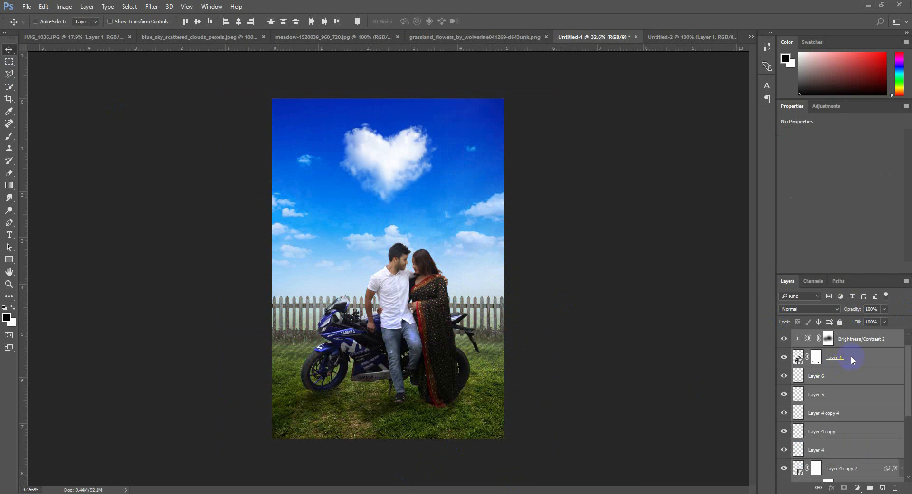
scroll(848, 380, "up", 2)
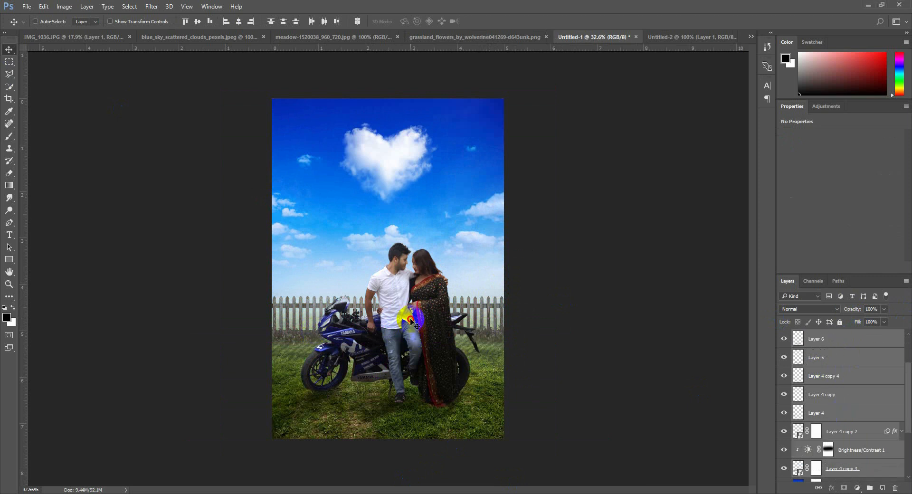
left_click_drag(411, 323, 416, 313)
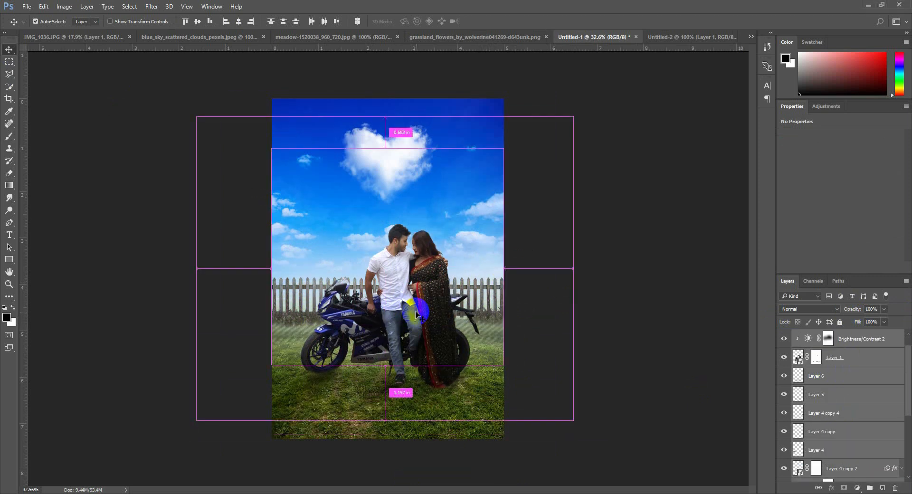
Try to scale the selected couple, motorcycle, shadow and fence layers down to about 83.6%
key("ctrl+t")
left_click(473, 200)
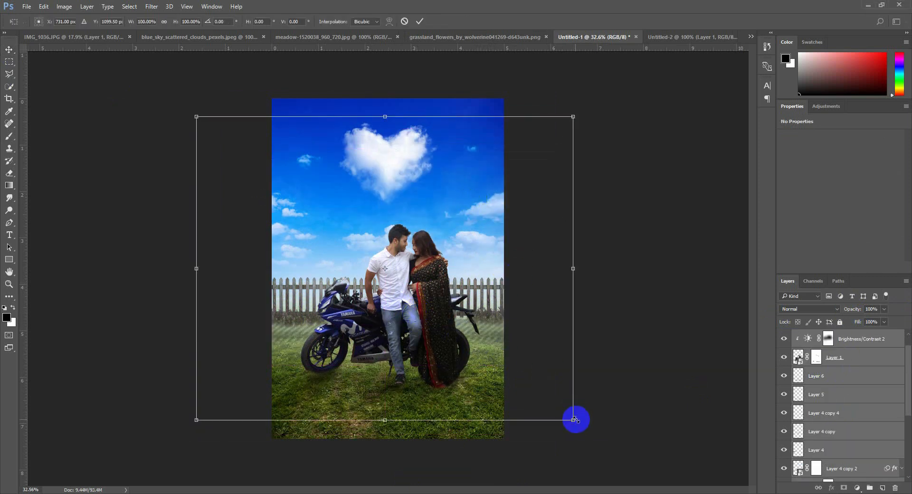
left_click_drag(574, 419, 547, 392)
mouse_move(471, 350)
left_mouse_down()
mouse_move(472, 364)
mouse_move(470, 355)
left_mouse_up()
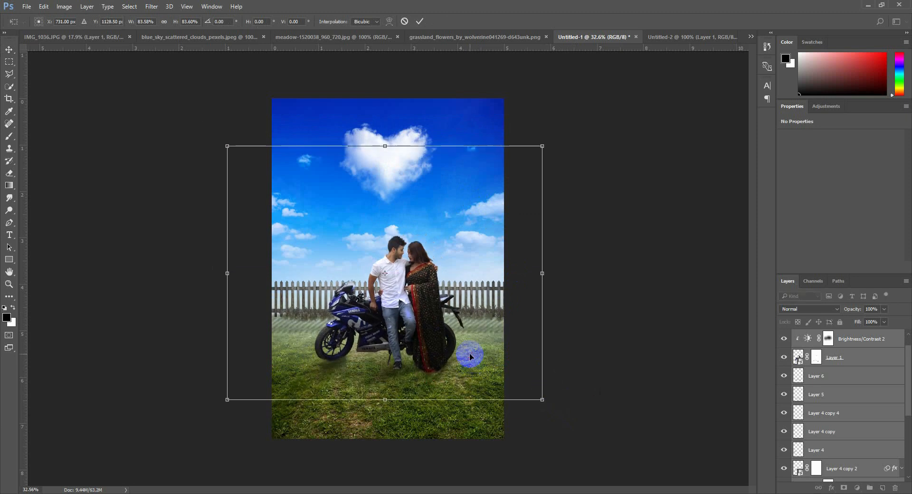
key("Return")
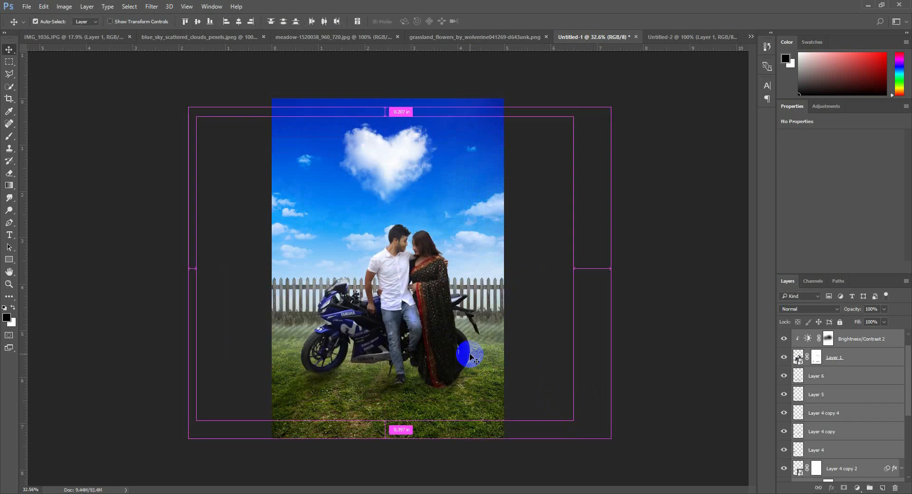
Scale the selected couple, motorcycle, shadow and fence layers down slightly and nudge them lower on the meadow
key("ctrl+t")
left_click(407, 214)
left_click(460, 198)
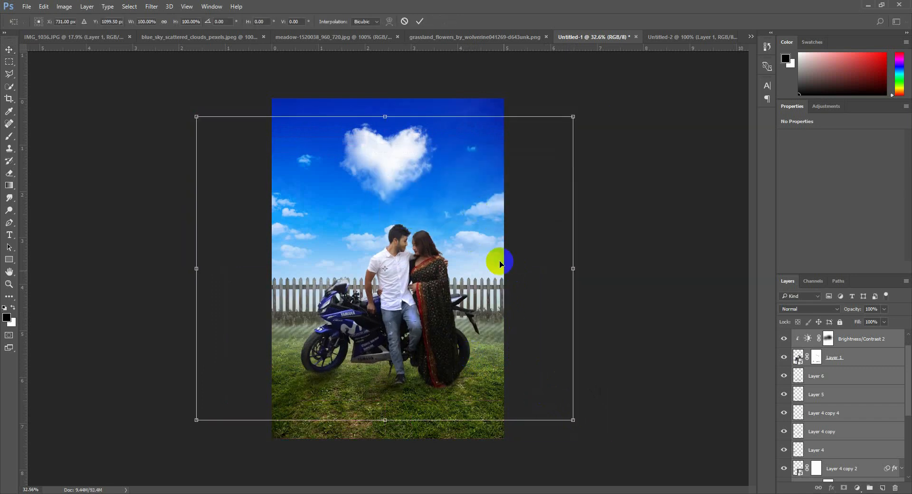
left_click_drag(570, 420, 554, 411)
key("Return")
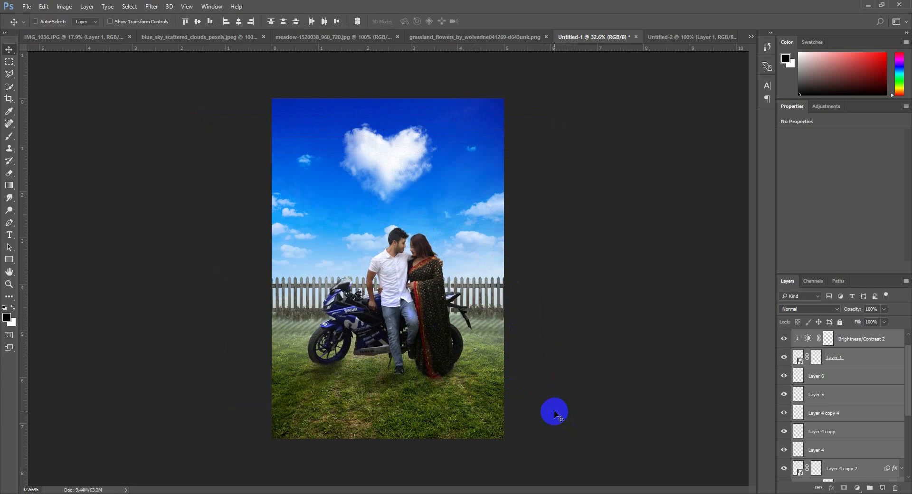
left_click_drag(517, 375, 518, 380)
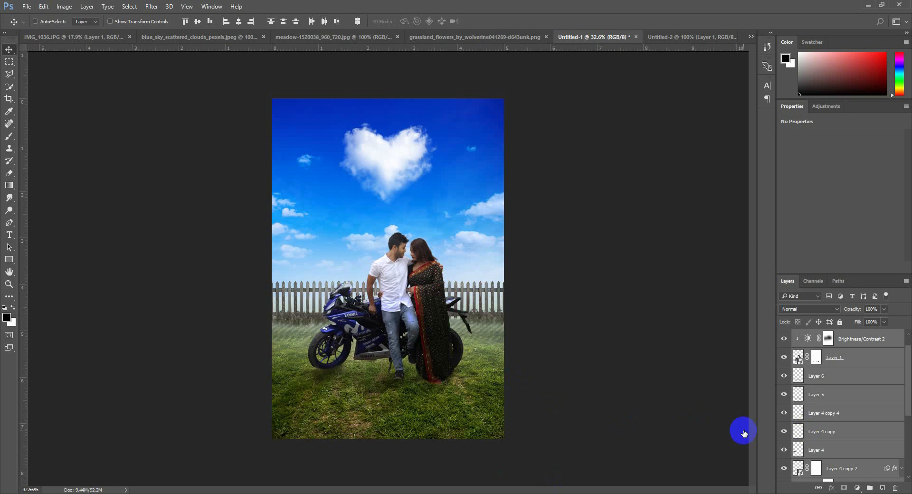
Stretch the Layer 2 meadow upward to 126.87% height and widen its lower edge in perspective to about 114.73% width
scroll(836, 418, "down", 4)
left_click(840, 444)
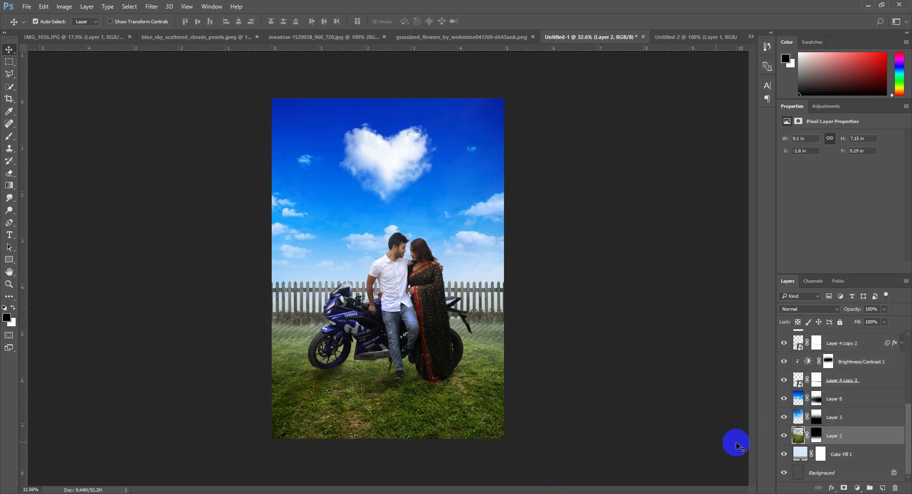
key("ctrl+t")
scroll(378, 338, "down", 6)
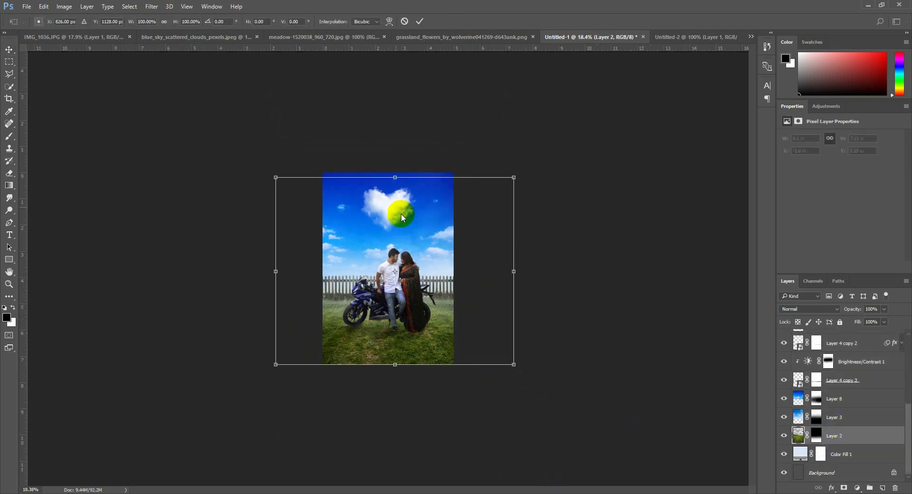
left_click_drag(395, 177, 396, 126)
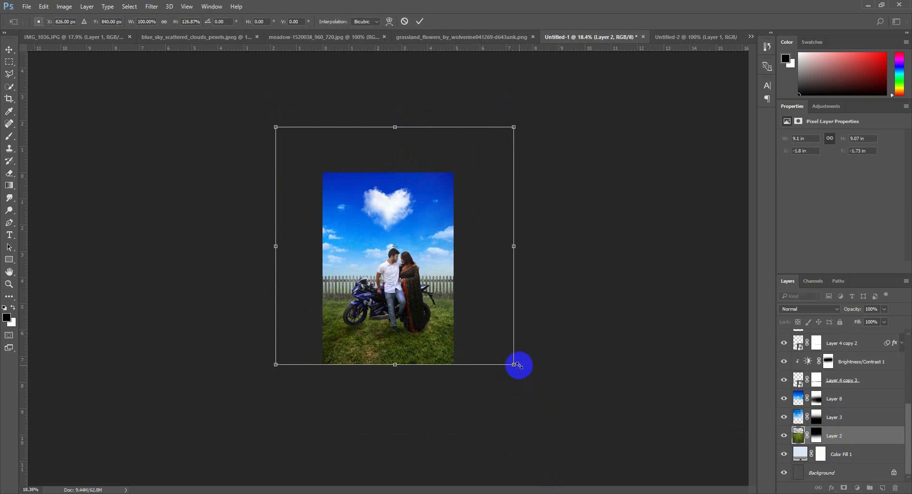
left_click_drag(514, 367, 530, 361)
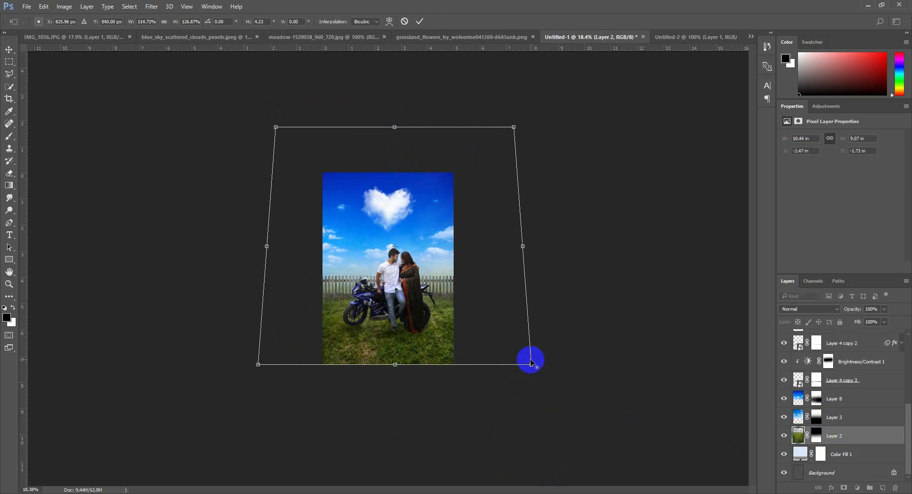
key("Return")
key("ctrl+plus")
key("ctrl+plus")
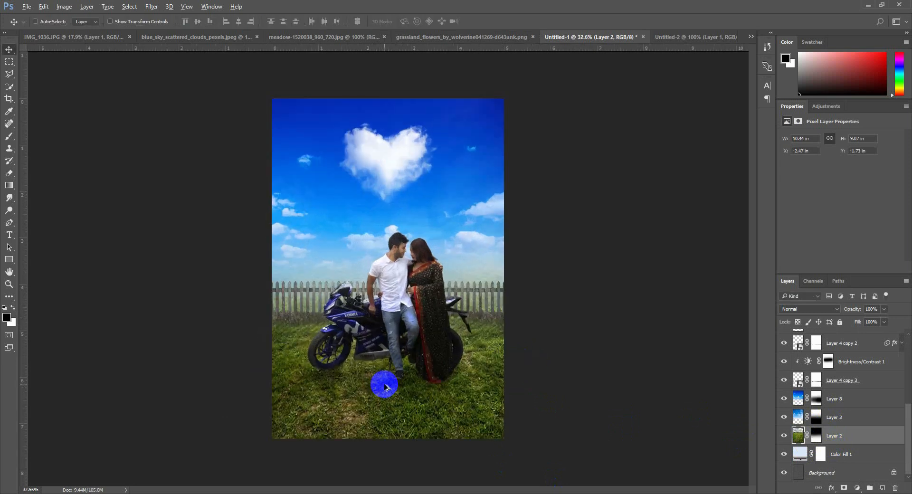
Transform Layer 2 again, lowering its top edge to bring the meadow's height to about 7.48 in
key("ctrl+t")
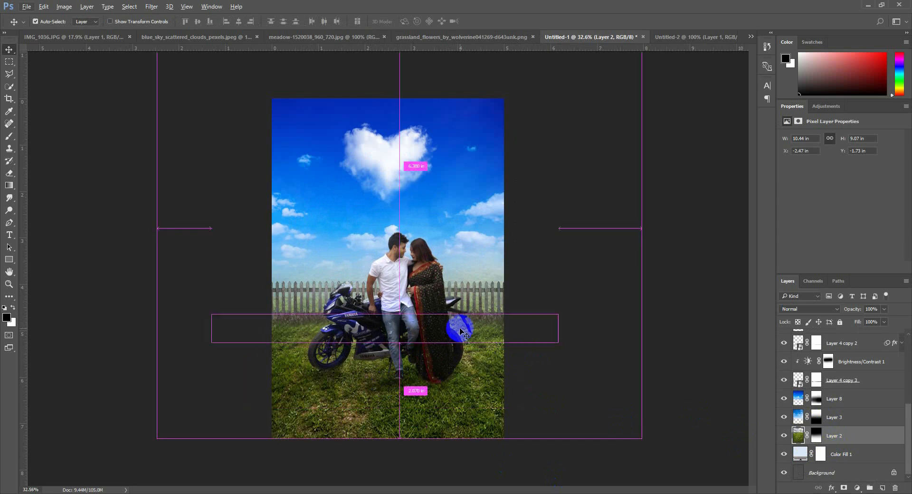
key("ctrl+minus")
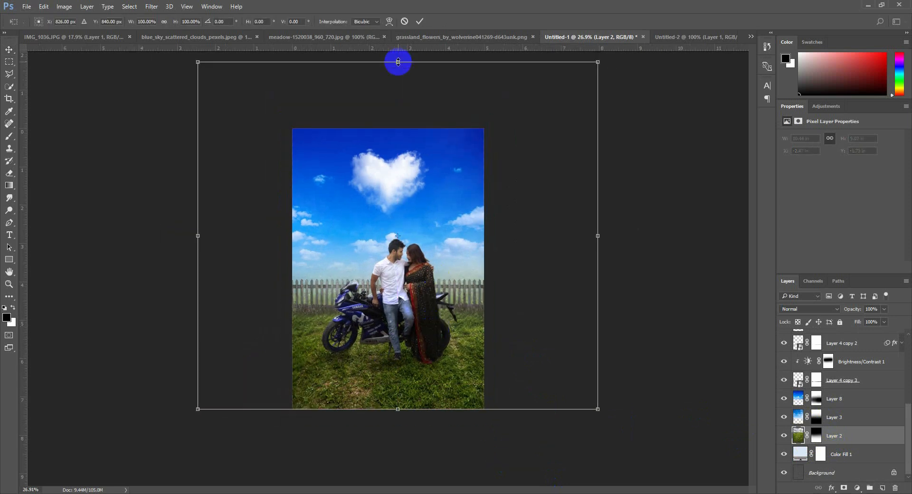
left_click_drag(398, 62, 399, 120)
key("Return")
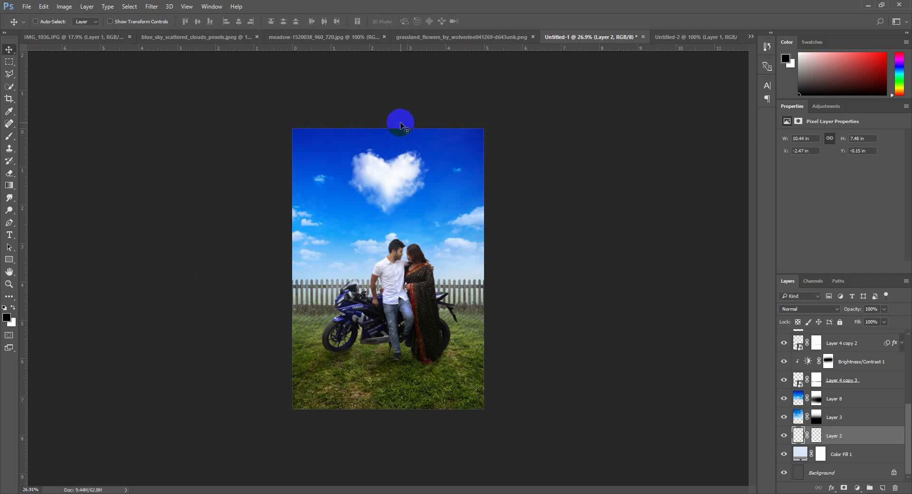
key("ctrl+0")
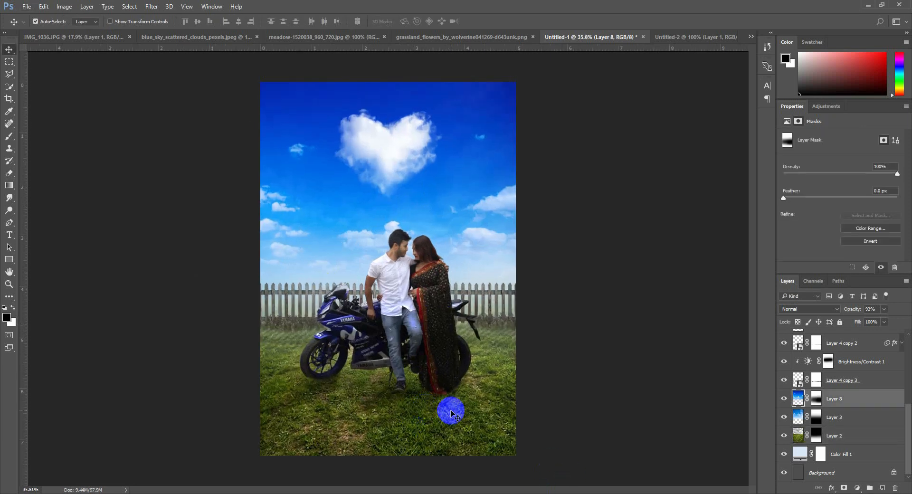
Paste the hills-and-mountains landscape above Layer 8, scale it to about 237.7% to span the canvas, and place it behind the fence
key("ctrl+v")
left_click_drag(391, 319, 391, 236)
left_click_drag(438, 188, 523, 298)
key("ctrl+t")
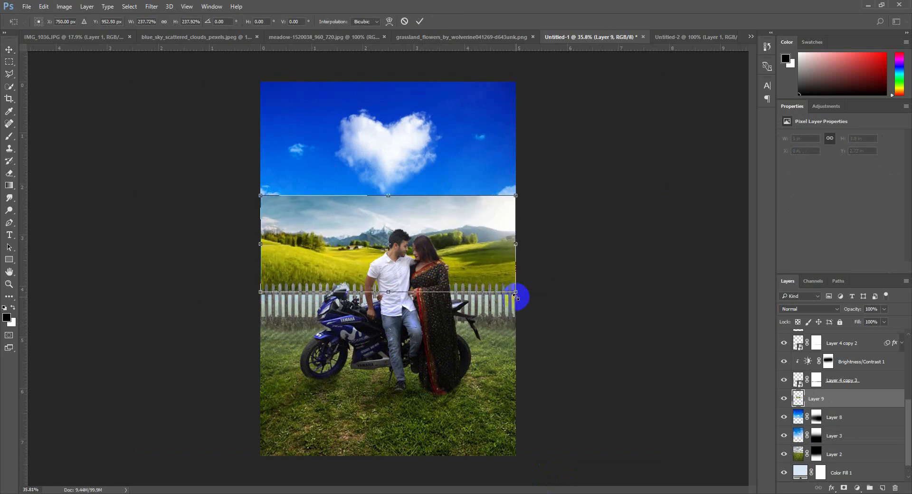
left_click_drag(484, 263, 487, 295)
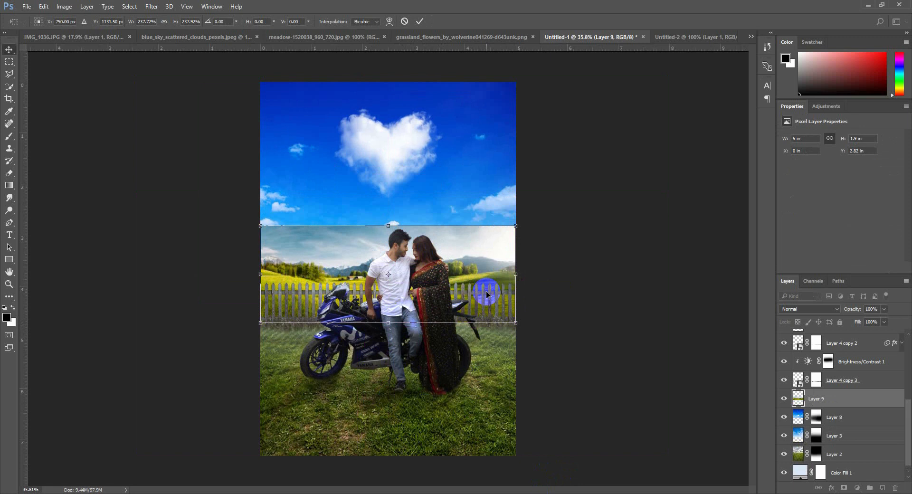
key("Return")
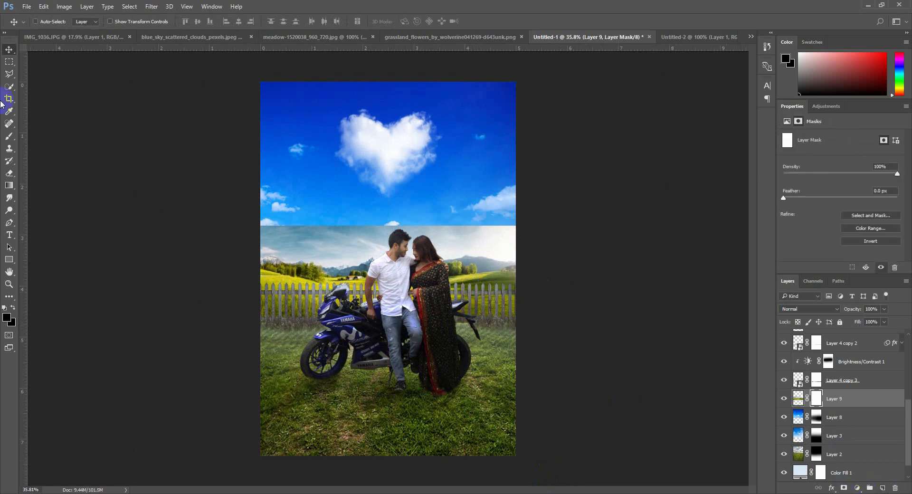
Add a layer mask to Layer 9 and paint it black to blend the landscape's upper and lower edges into the sky and meadow
left_click(9, 137)
mouse_move(254, 193)
left_mouse_down()
mouse_move(499, 185)
mouse_move(320, 180)
mouse_move(571, 158)
mouse_move(448, 169)
mouse_move(556, 176)
mouse_move(221, 180)
mouse_move(521, 180)
mouse_move(271, 183)
left_mouse_up()
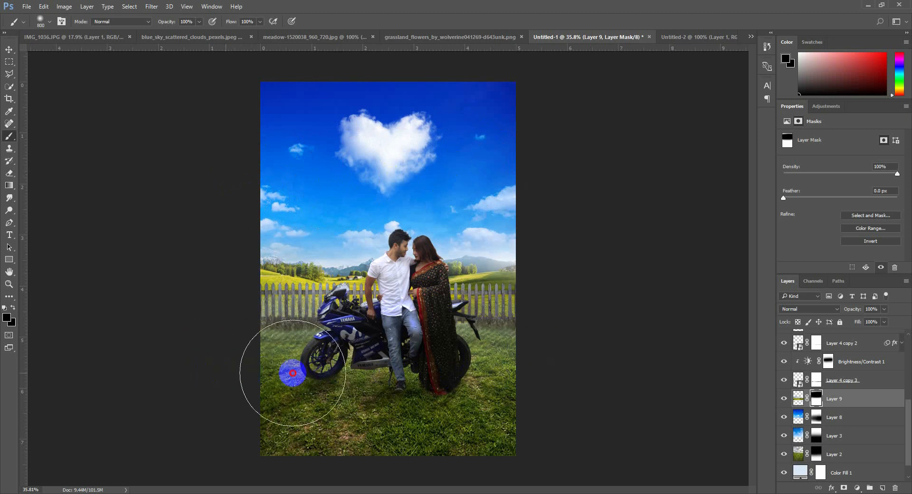
left_click(10, 50)
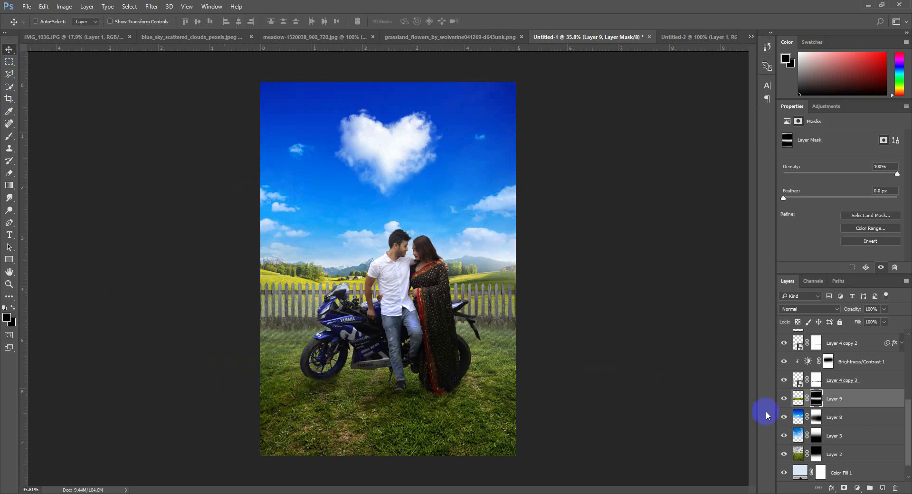
Set the Color Fill 1 colour to the green #536512 sampled from the grass near the motorcycle
double_click(802, 473)
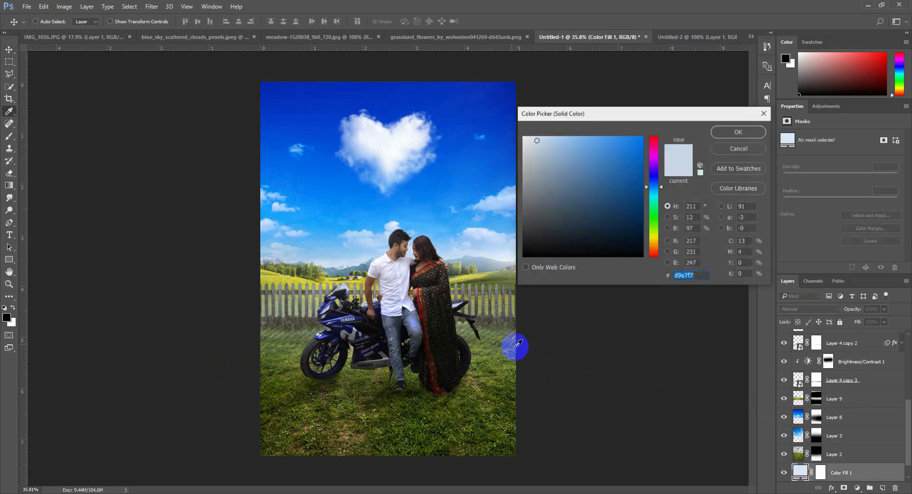
left_click(496, 309)
left_click(495, 306)
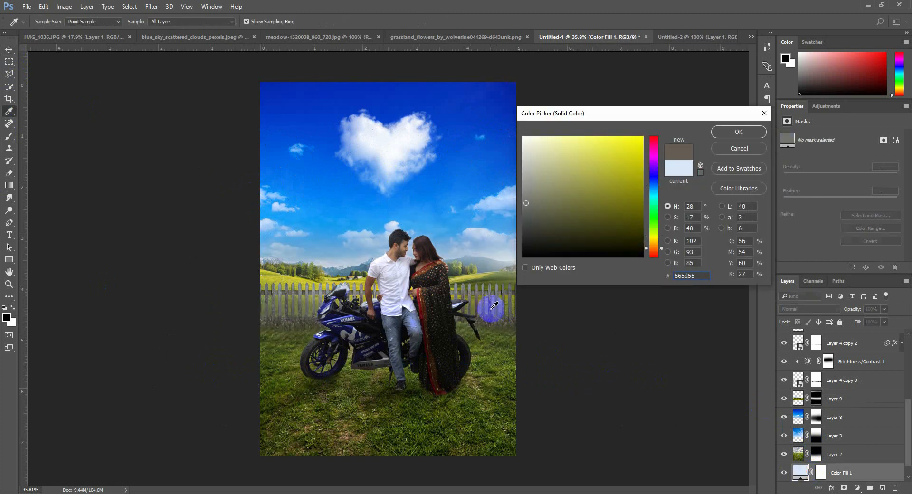
left_click(490, 333)
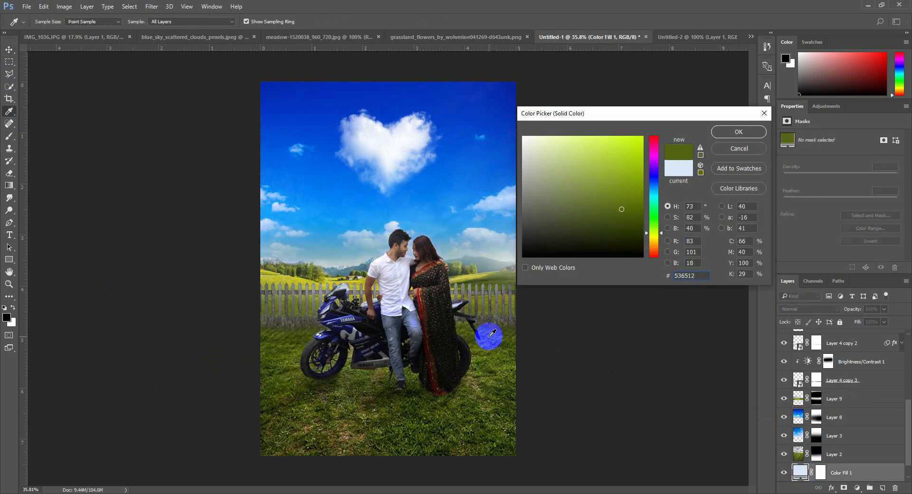
left_click(722, 170)
left_click(755, 133)
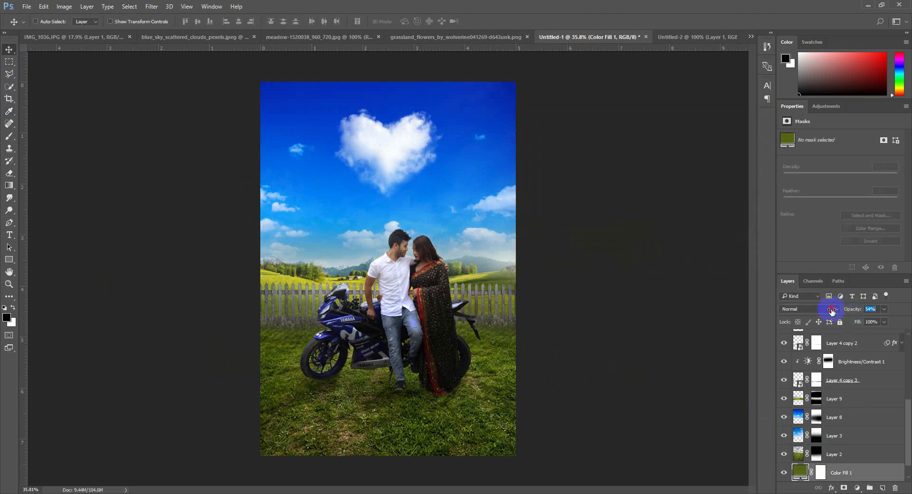
Try Layer 9 at about 55% opacity and try cloud white and sky blue samples as the Color Fill 1 colour
left_click(848, 401)
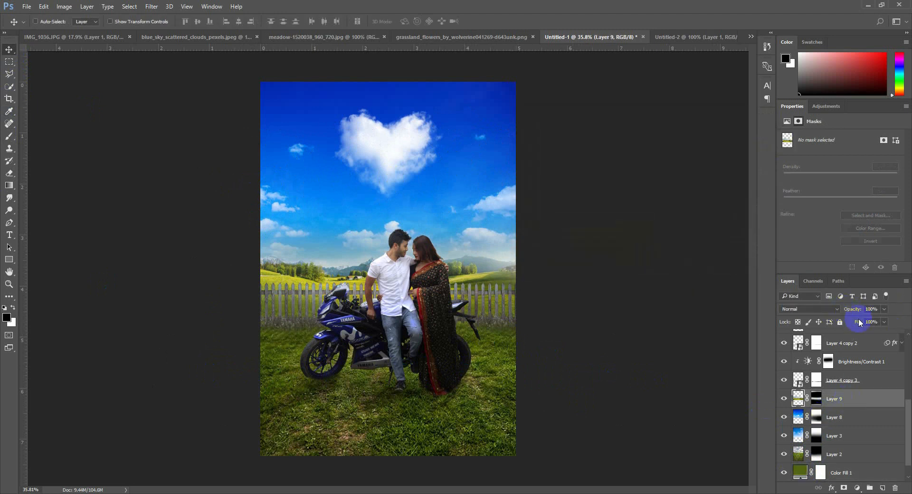
left_click_drag(847, 310, 837, 311)
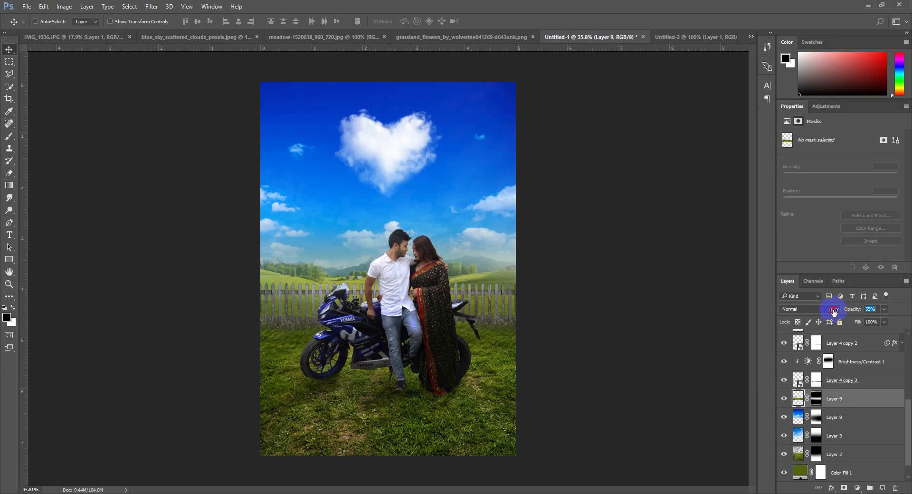
double_click(800, 474)
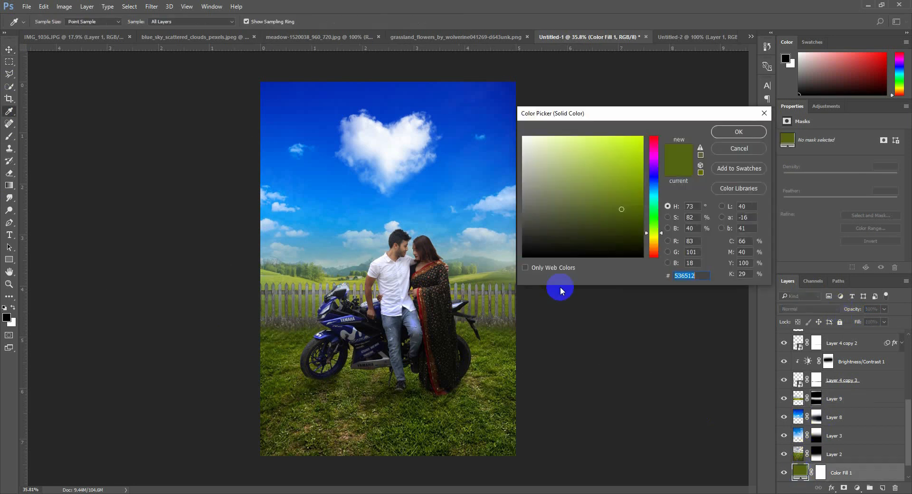
left_click(394, 158)
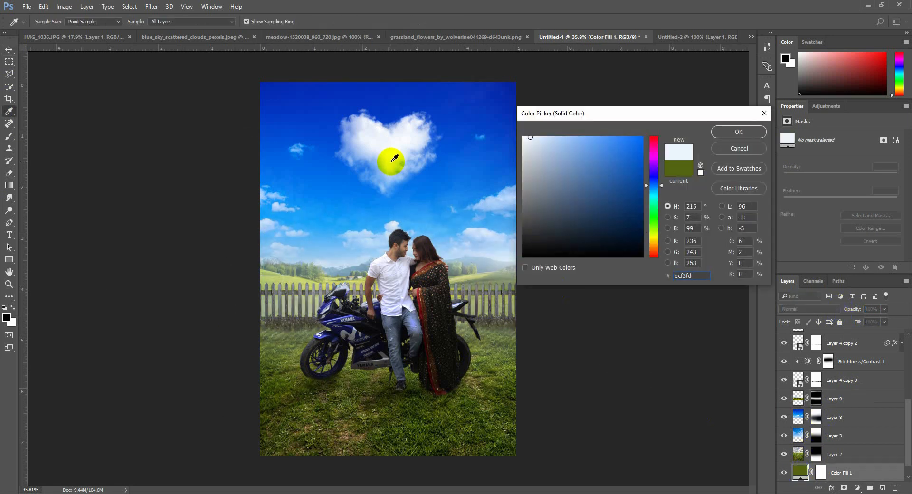
left_click(436, 219)
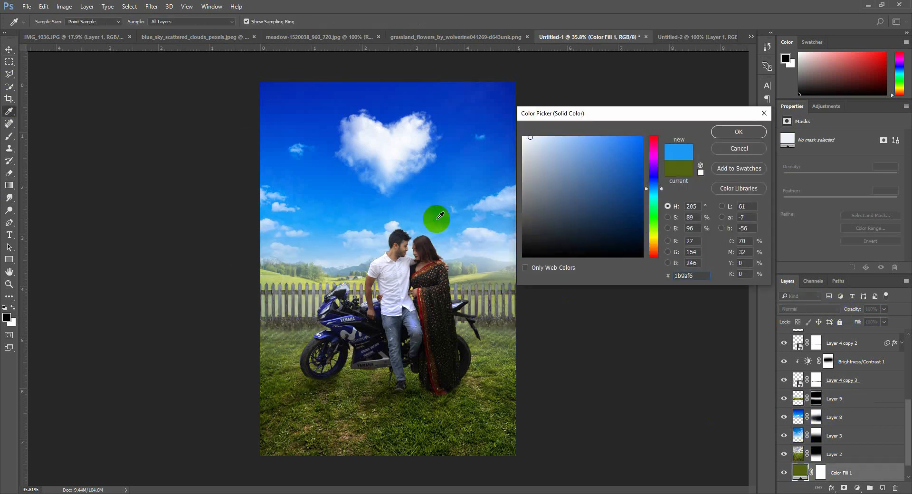
left_click(738, 149)
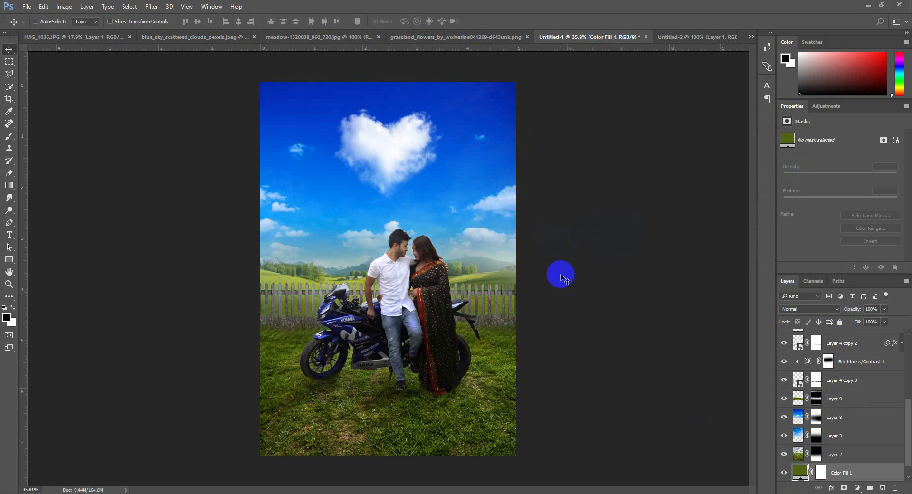
Apply a Gaussian Blur to the landscape on Layer 9 to soften the distant hills
left_click(799, 394)
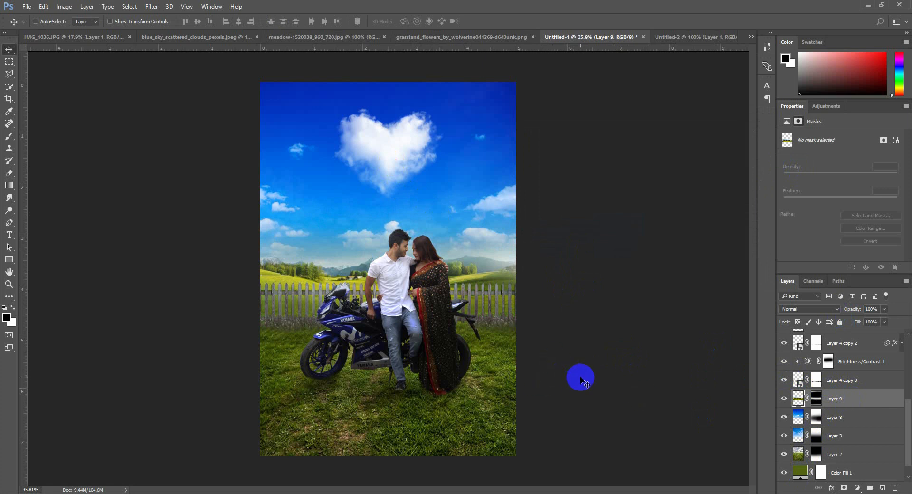
left_click(152, 7)
mouse_move(166, 116)
left_click(313, 148)
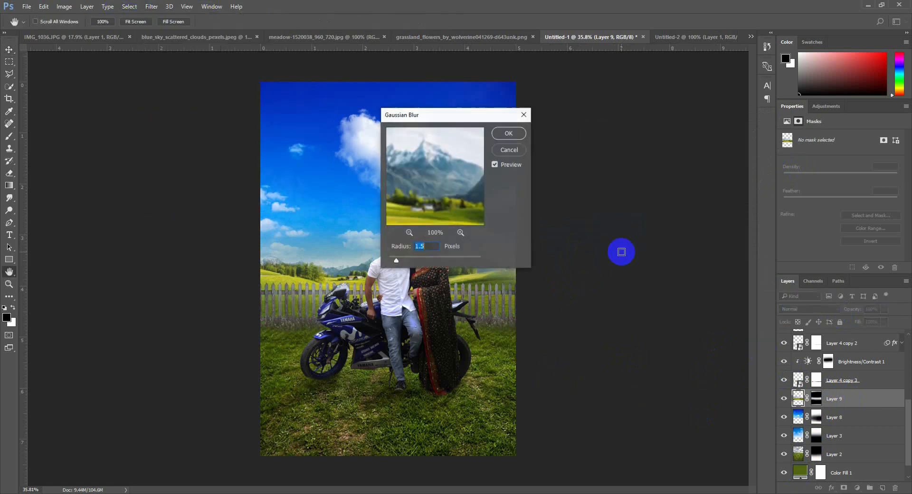
left_click_drag(441, 119, 691, 118)
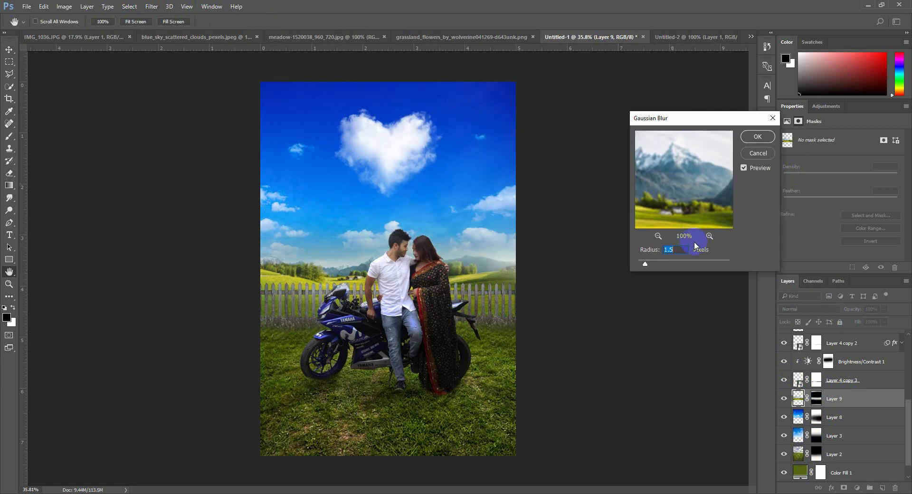
mouse_move(653, 266)
left_mouse_down()
mouse_move(661, 267)
mouse_move(649, 267)
left_mouse_up()
left_click(756, 137)
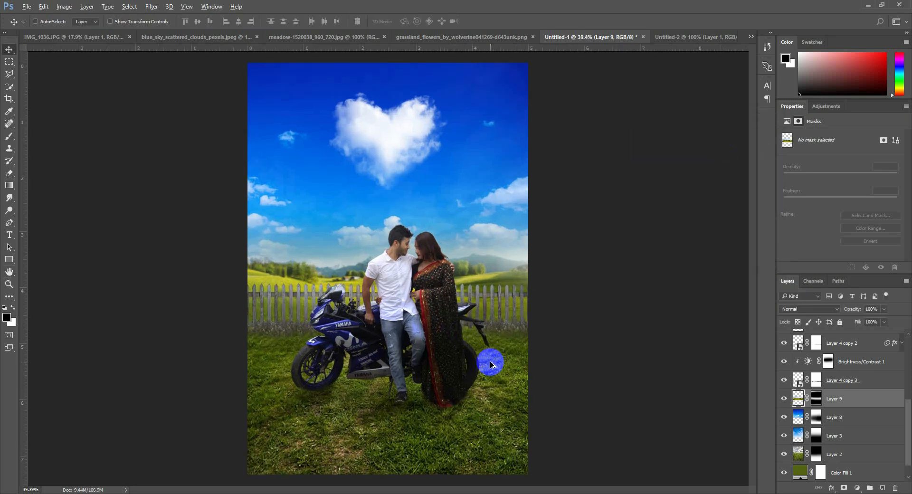
Set the Color Fill 1 colour to the pale blue #d9eaf7 sampled from the sky near the horizon
scroll(823, 371, "up", 10)
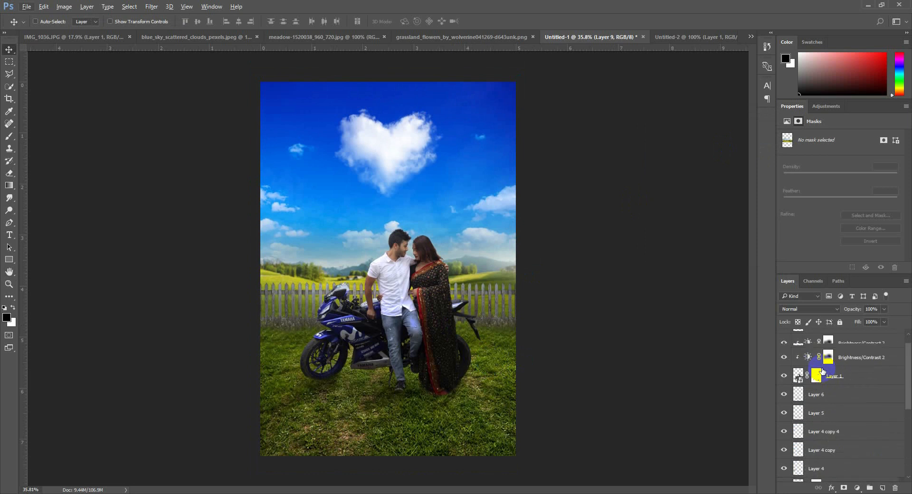
left_click(879, 340)
scroll(863, 454, "down", 10)
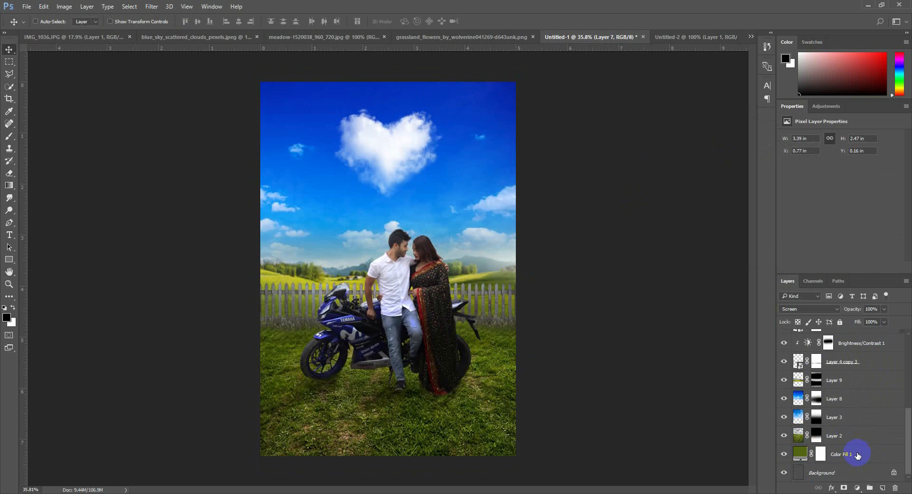
double_click(794, 456)
left_click_drag(504, 256, 503, 255)
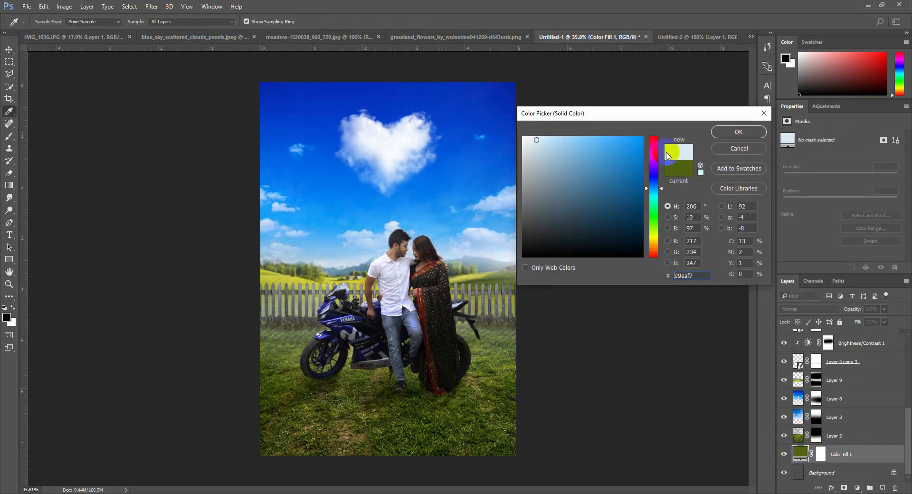
left_click(733, 133)
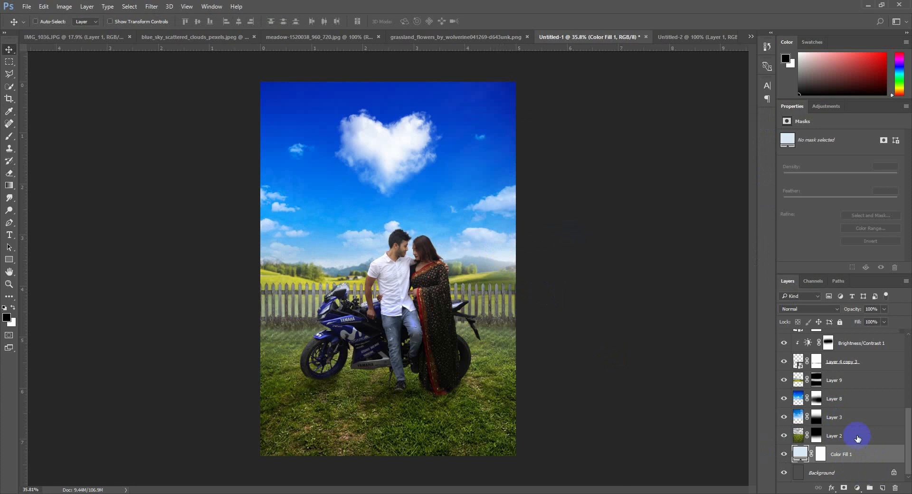
Create a new layer above Layer 9 and paint a sampled grass green across the meadow behind the motorcycle with a large soft brush
left_click(850, 389)
left_click(884, 488)
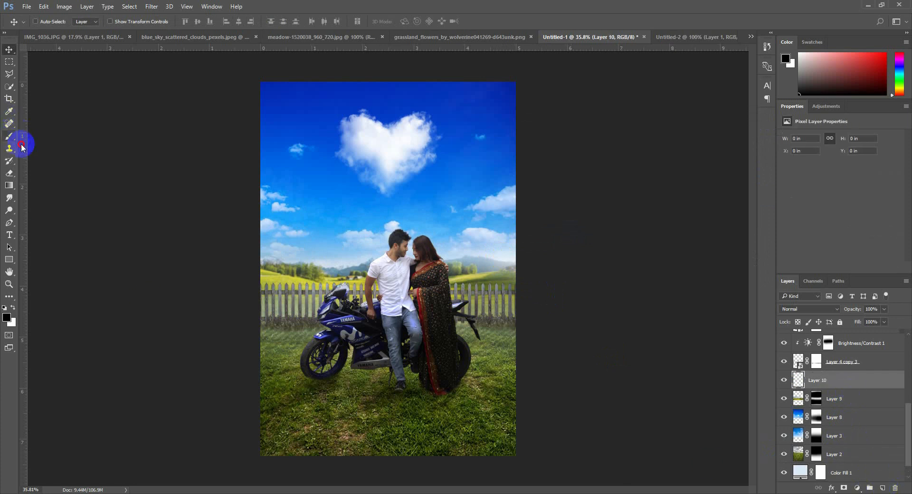
left_click(10, 137)
left_click(291, 367, "alt")
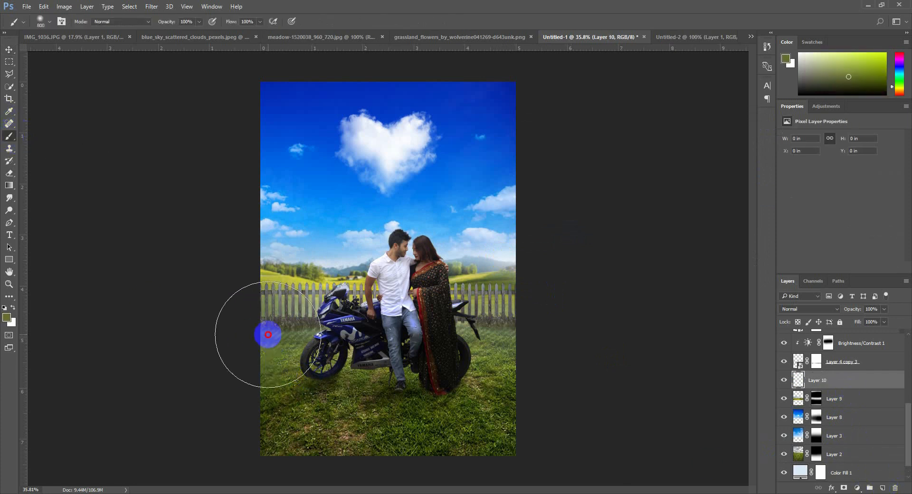
left_click_drag(268, 335, 588, 339)
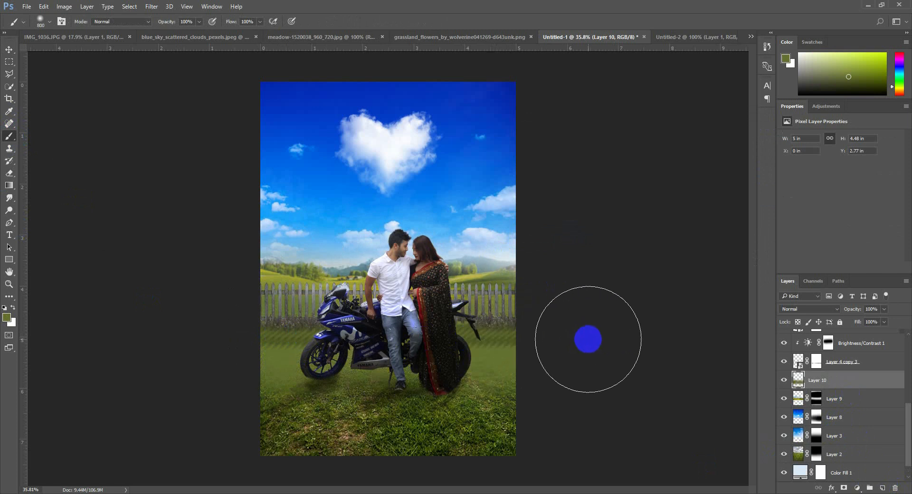
Set Layer 10's blend mode to Multiply and its opacity to 40% so the painted green blends into the meadow
left_click(807, 308)
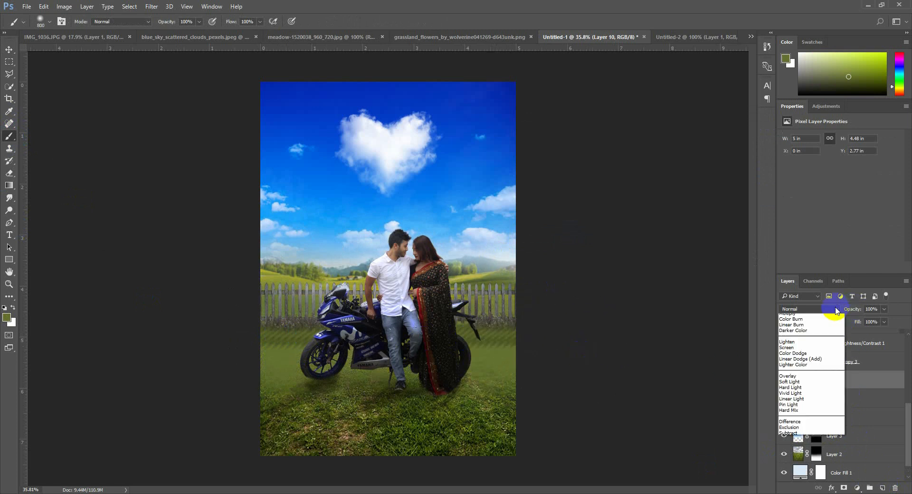
left_click(800, 345)
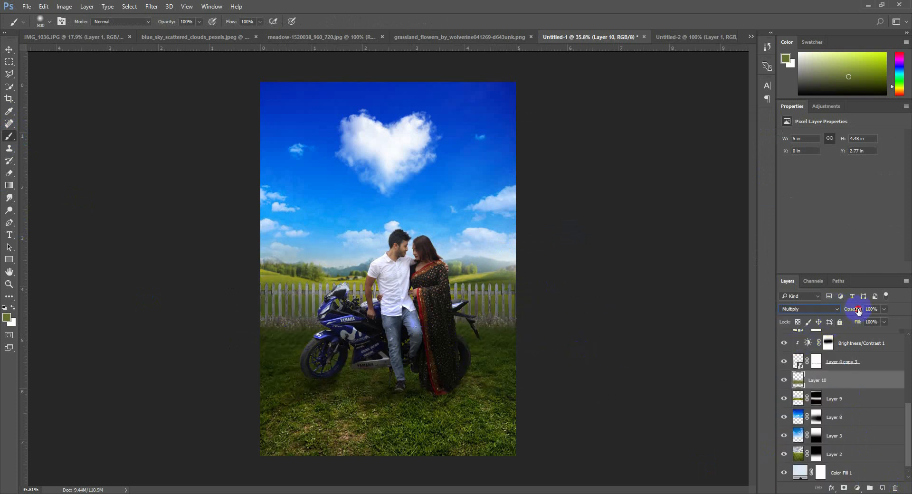
left_click_drag(858, 312, 827, 313)
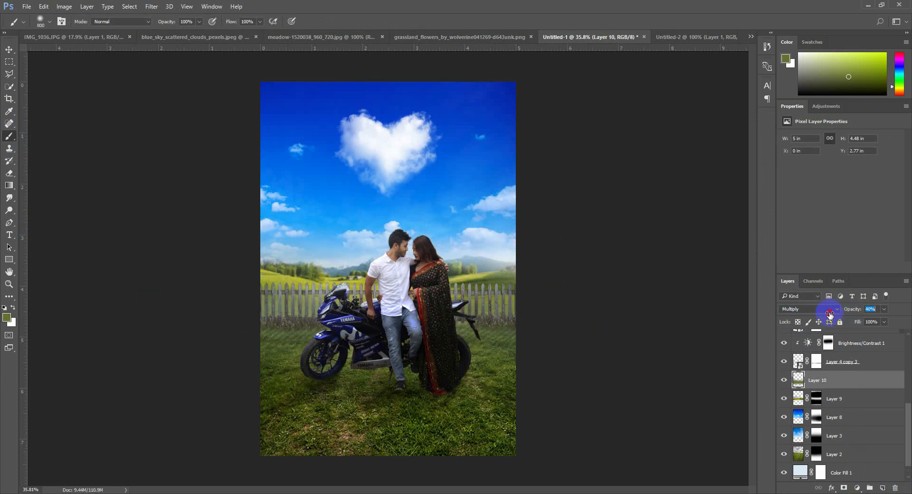
Group all layers from Color Fill 1 up to Layer 7 and name the group ALL LAYER
left_click(7, 50)
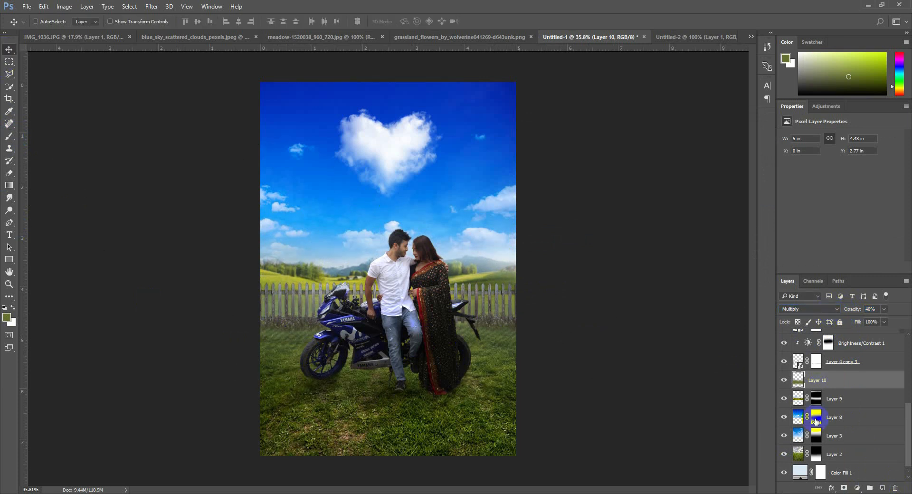
scroll(846, 460, "down", 1)
left_click(857, 454)
scroll(855, 445, "up", 10)
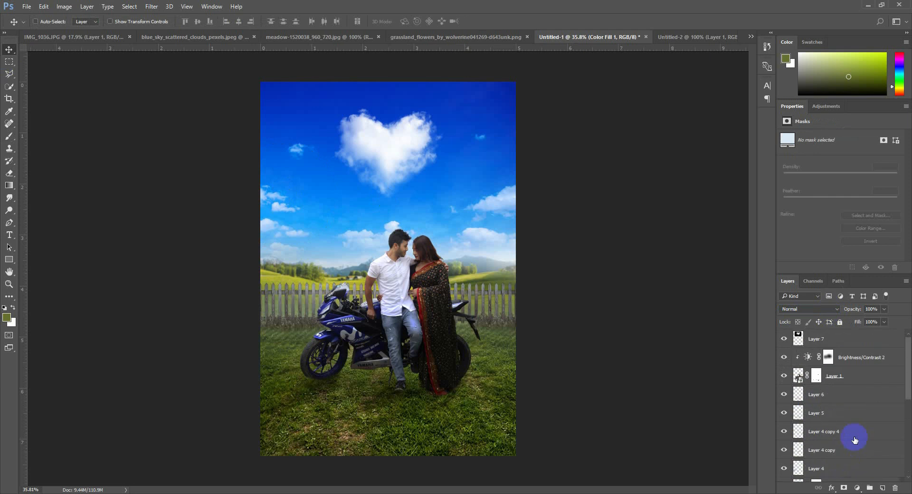
left_click(854, 340, "shift")
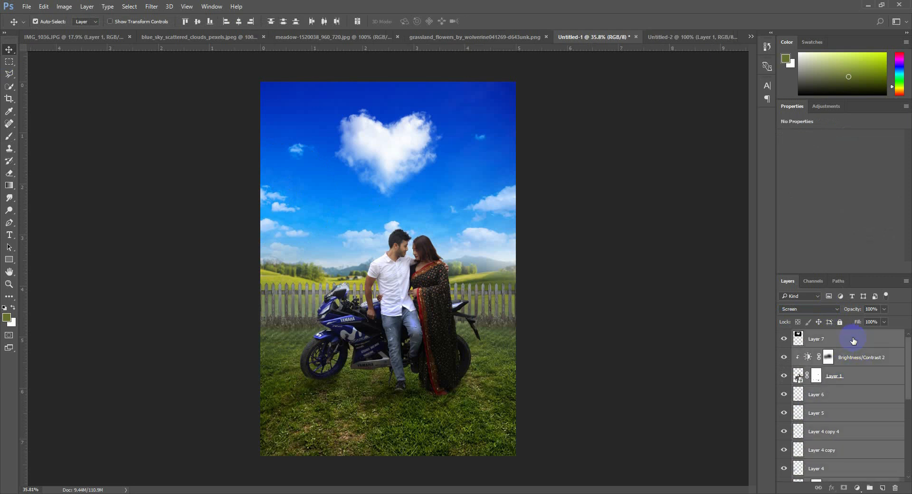
key("ctrl+g")
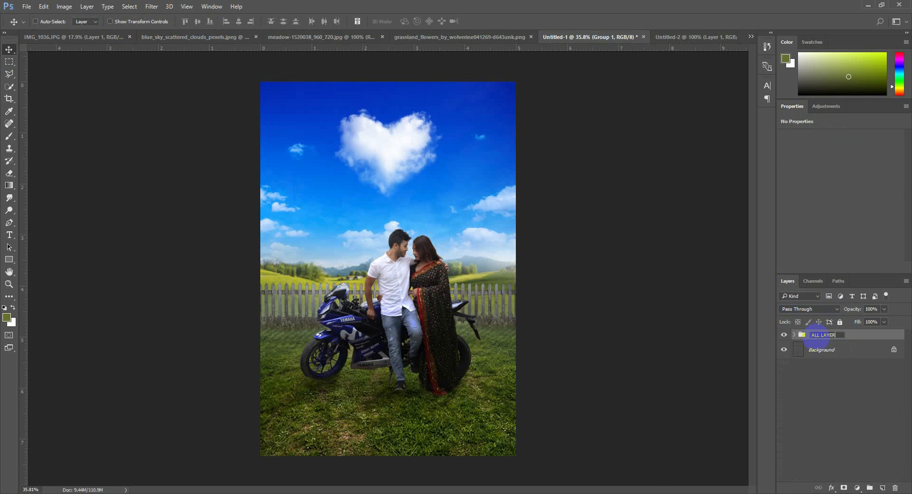
left_click(541, 338)
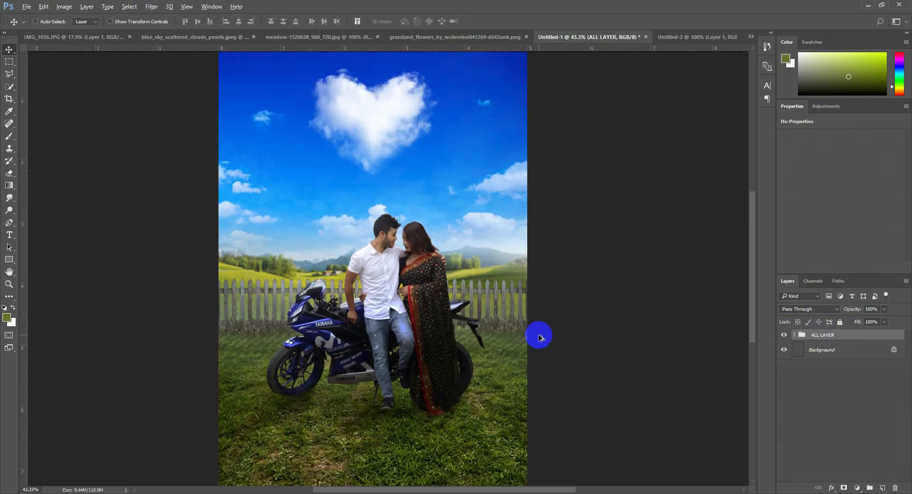
Activate the Type tool and set the text colour to white with black as the background colour
left_click(10, 234)
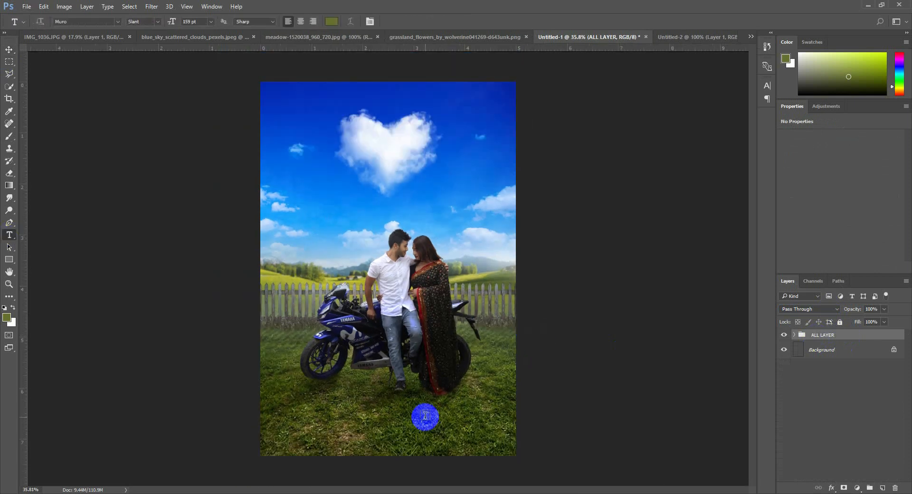
left_click(4, 307)
left_click(12, 307)
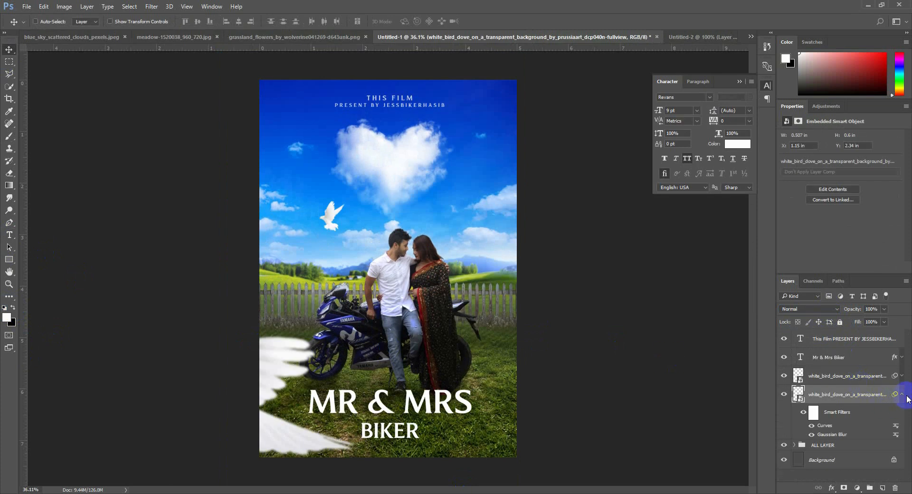
Create a new layer above the title texts and apply the merged image to it with Multiply blending at 100% opacity
left_click(902, 394)
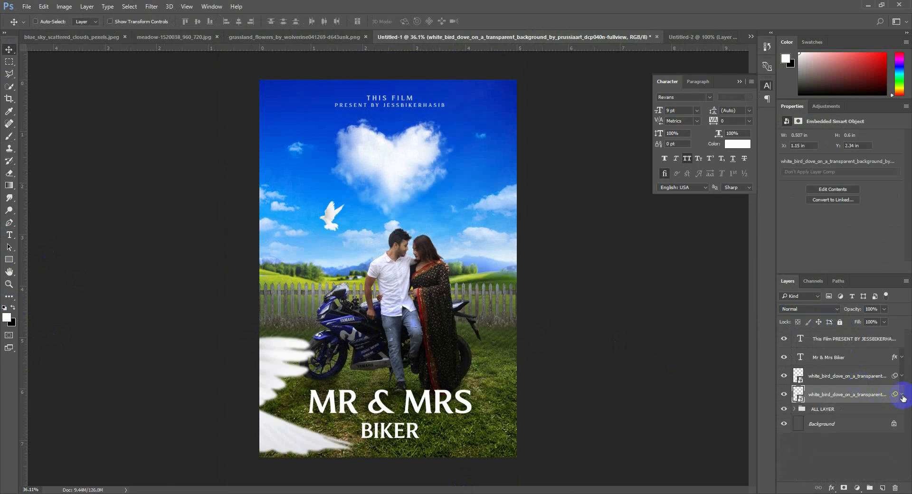
left_click(865, 339)
left_click(882, 488)
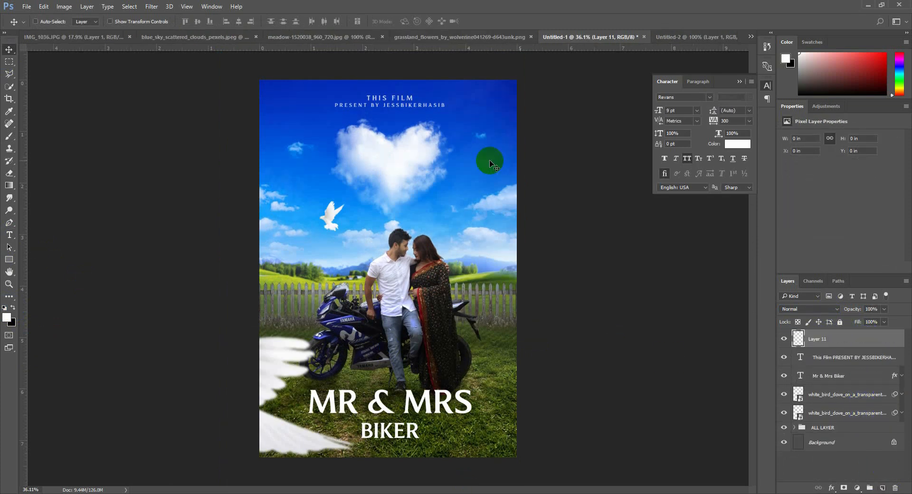
left_click(64, 6)
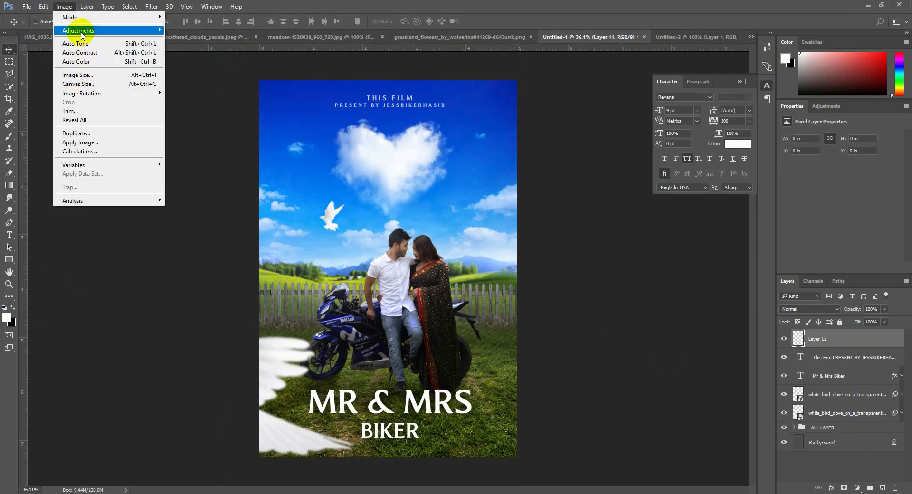
left_click(89, 143)
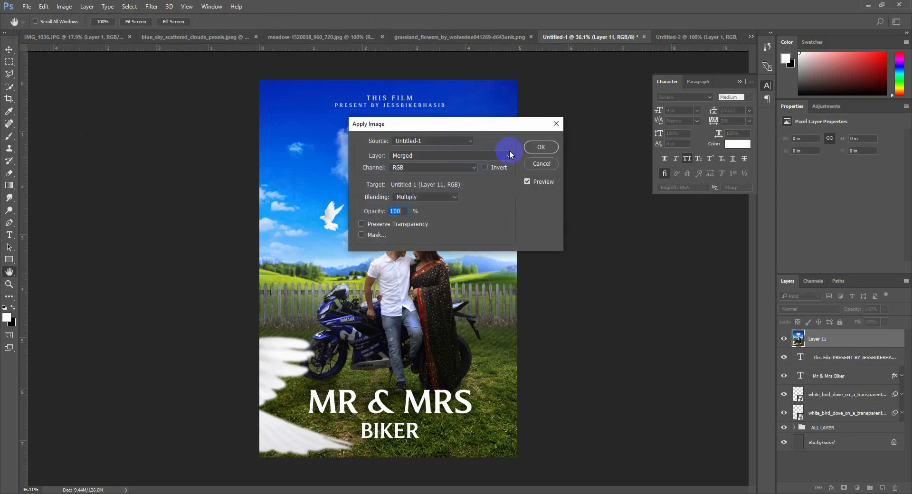
left_click(543, 150)
Add another new layer on top of the merged image layer and fill it with black at 100% opacity
left_click(882, 488)
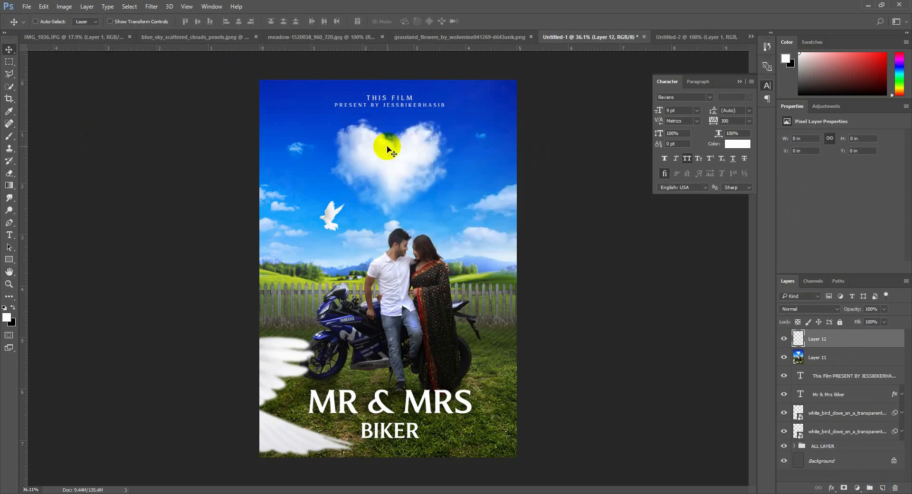
left_click(64, 6)
mouse_move(43, 6)
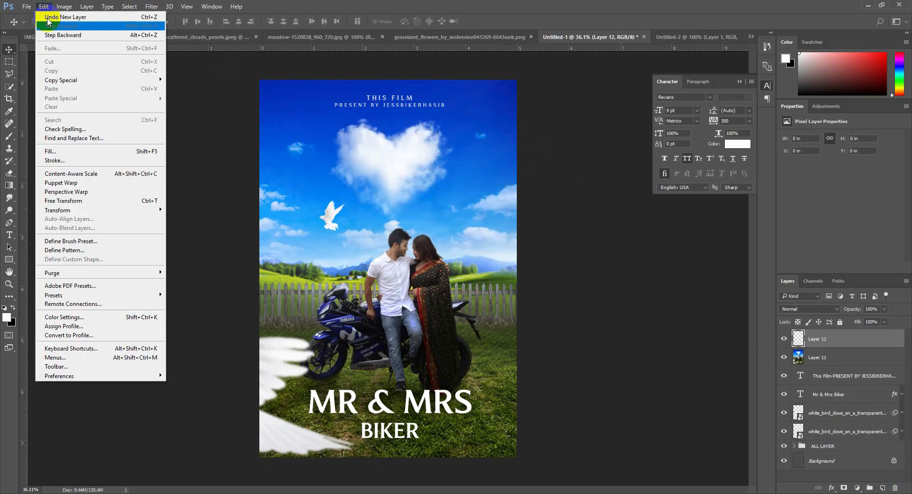
left_click(51, 152)
left_click(481, 146)
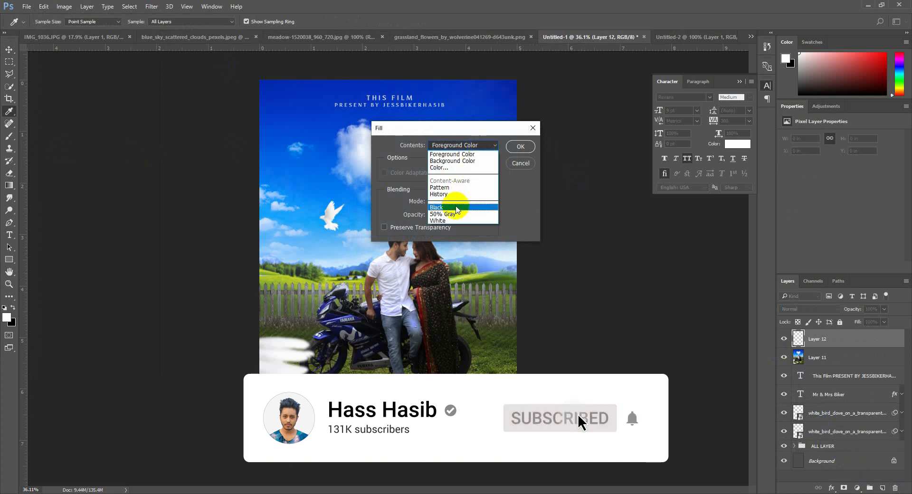
left_click(455, 214)
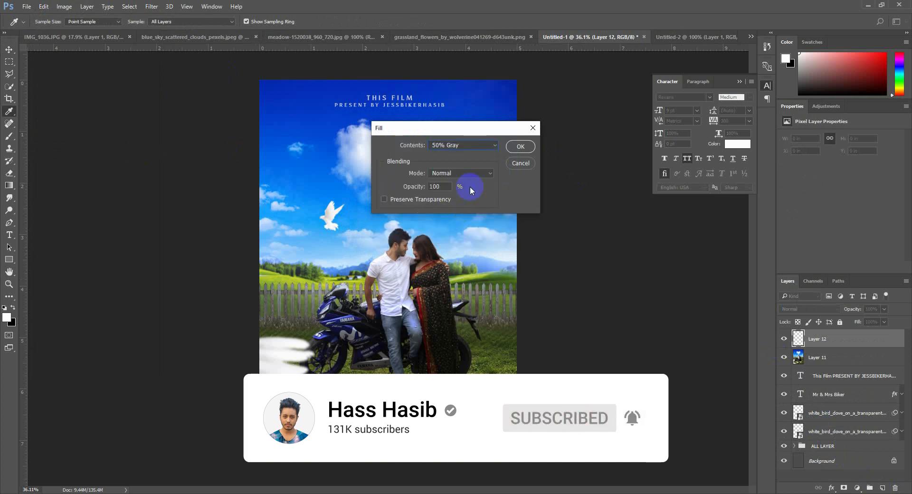
left_click(458, 146)
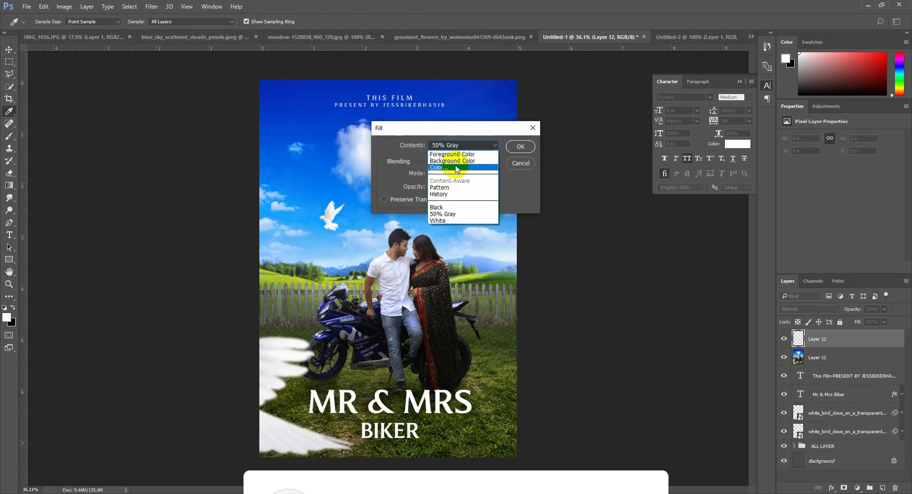
left_click(446, 207)
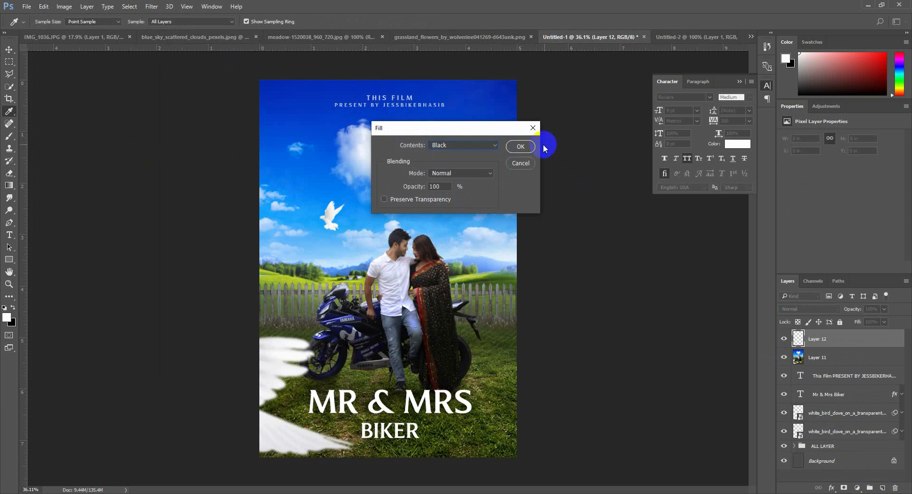
left_click(521, 147)
Add monochromatic Gaussian noise of 10.12% to the black layer
key("v")
left_click(138, 9)
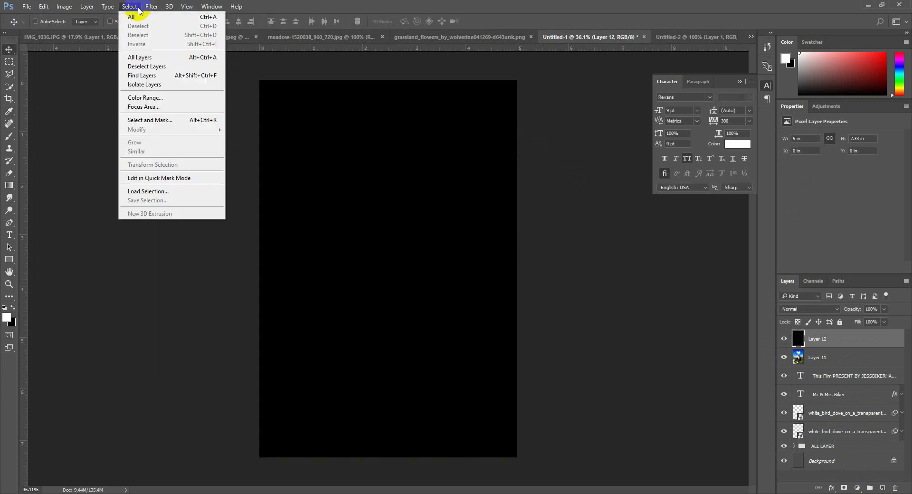
mouse_move(152, 7)
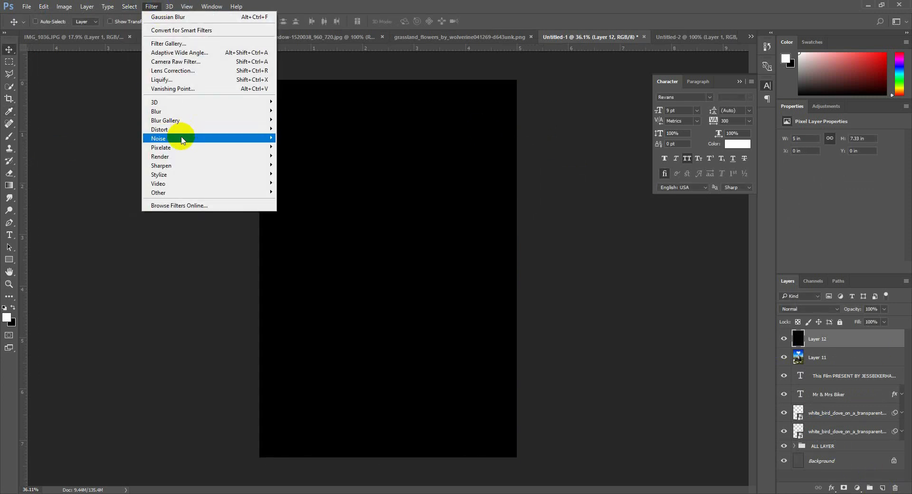
mouse_move(182, 139)
left_click(320, 139)
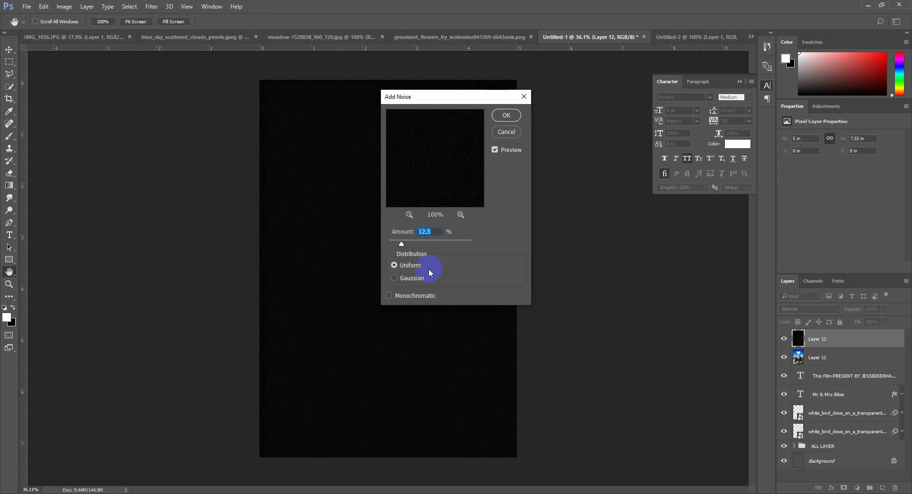
left_click(398, 294)
left_click_drag(401, 244, 408, 245)
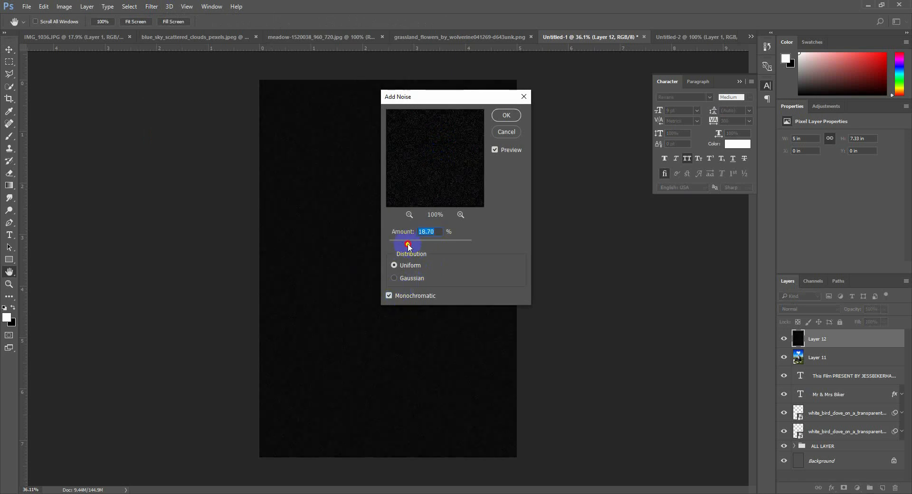
left_click(414, 278)
left_click_drag(407, 243, 399, 243)
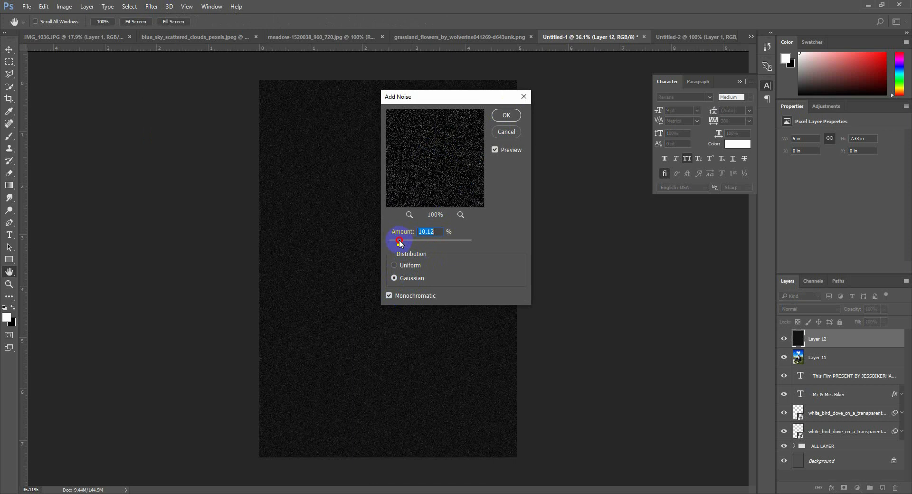
left_click(506, 115)
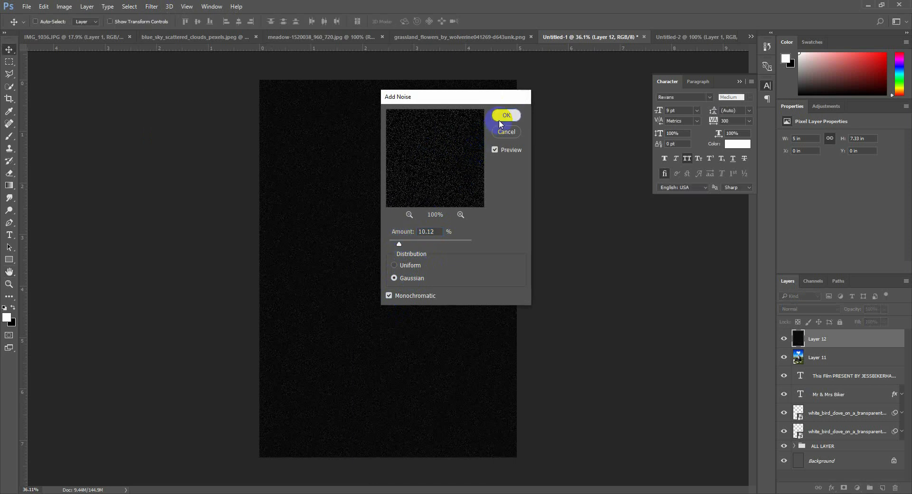
Set the noise layer's blend mode to Screen and its opacity to 69% to overlay grain on the poster
left_click(805, 310)
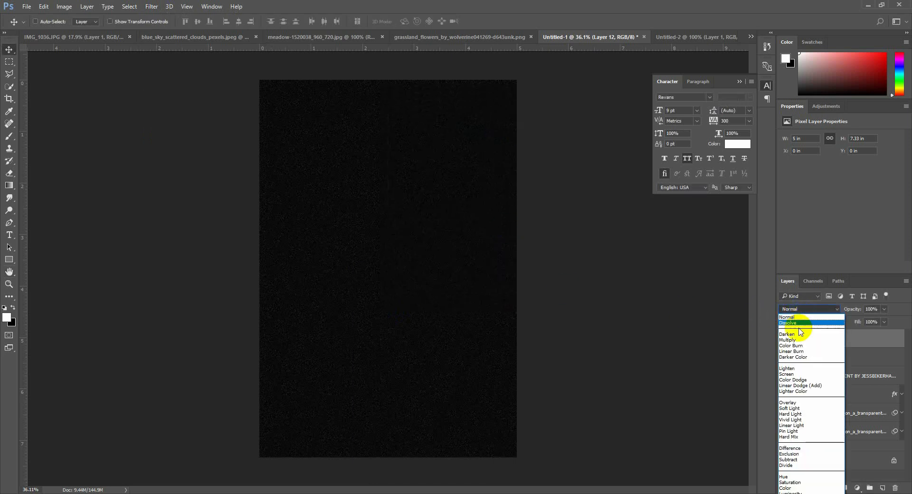
left_click(793, 374)
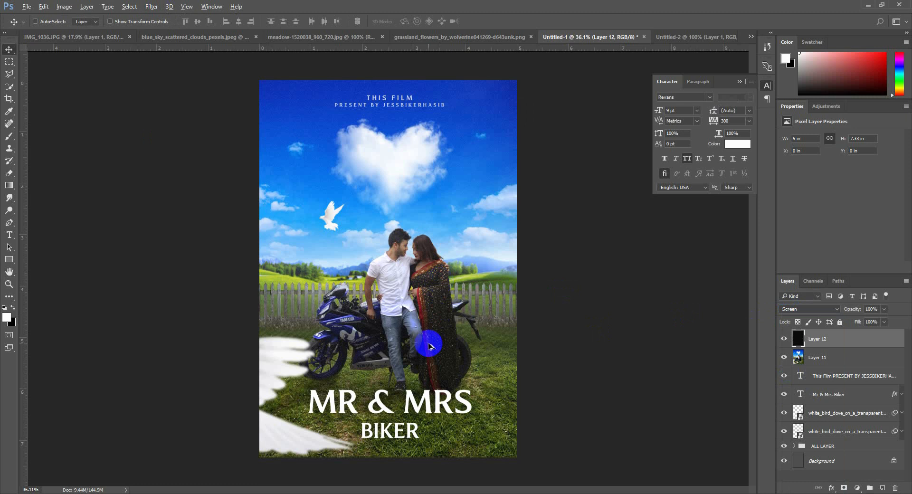
scroll(429, 342, "up", 1)
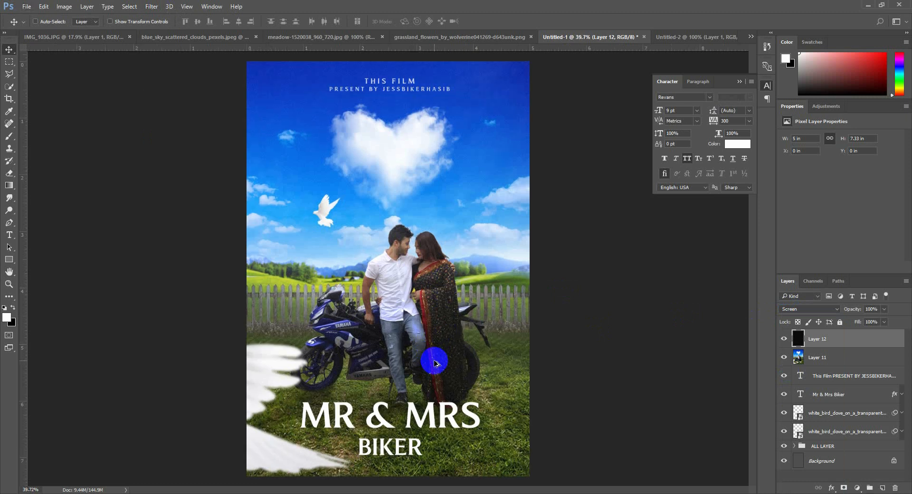
scroll(434, 364, "up", 5)
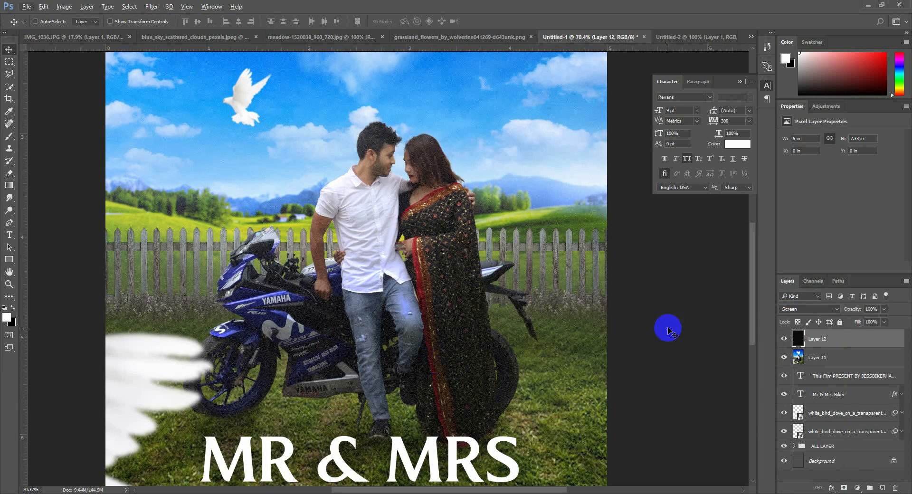
left_click_drag(848, 310, 836, 310)
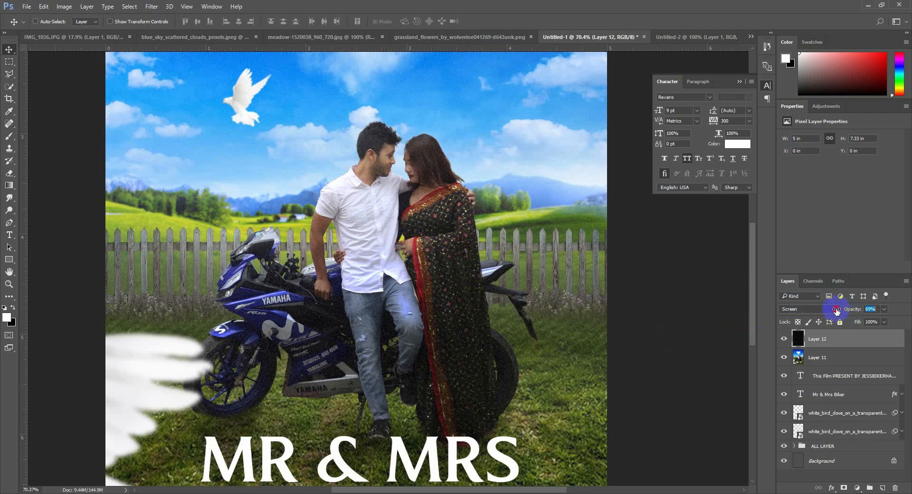
scroll(534, 303, "down", 5)
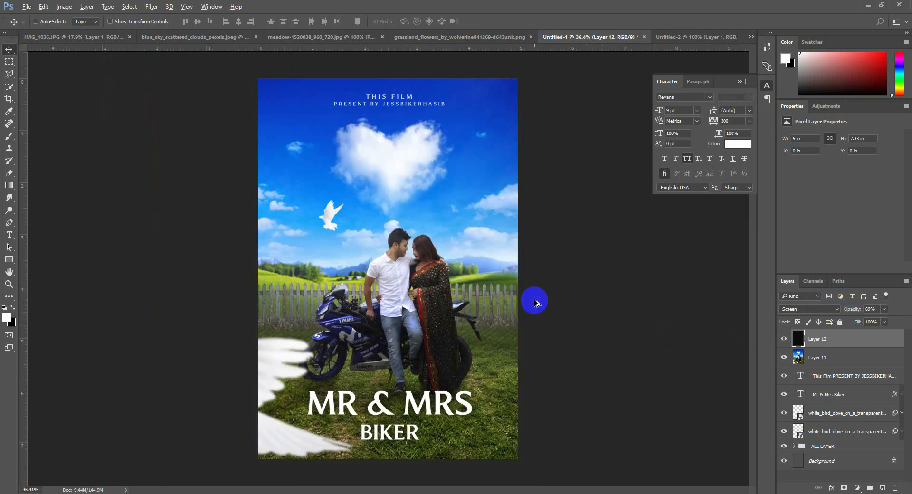
Delete the noise layer (Layer 12) and the merged image layer (Layer 11)
left_click_drag(504, 305, 478, 275)
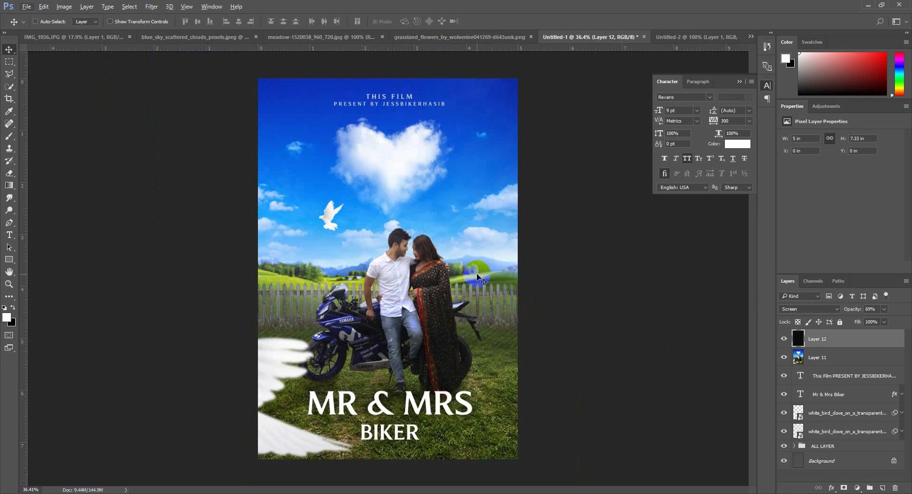
key("Delete")
key("Delete")
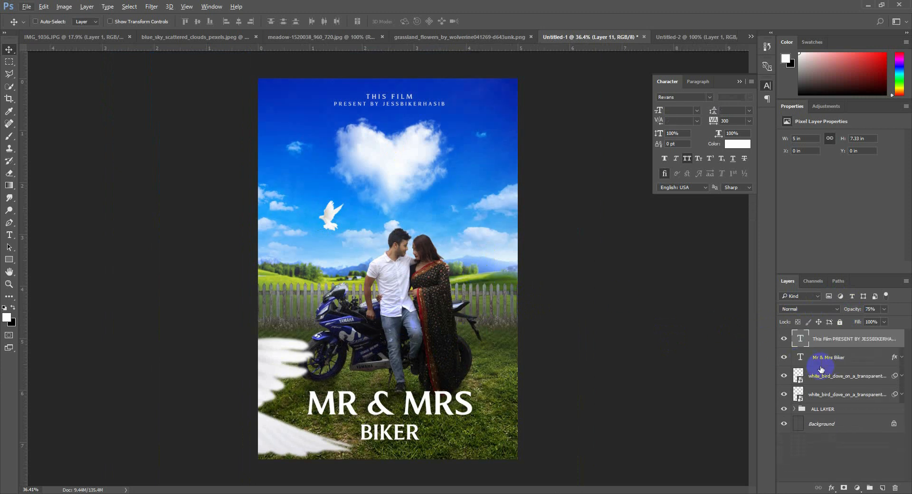
Move the Mr & Mrs Biker title text slightly upward on the poster
left_click(829, 357)
left_click_drag(396, 355, 397, 345)
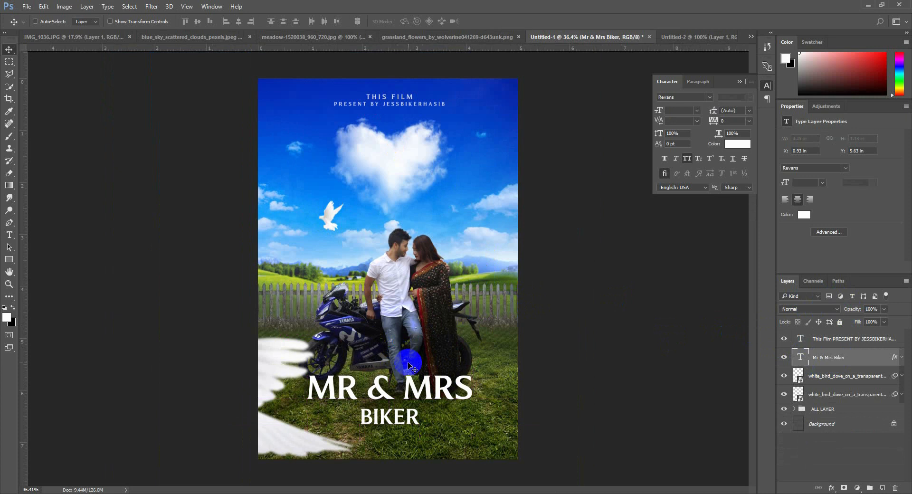
Duplicate the "This Film present by" text to the poster's bottom edge and change the copy to YOUTUBE/JESSBIKERHASIB
left_click(840, 339)
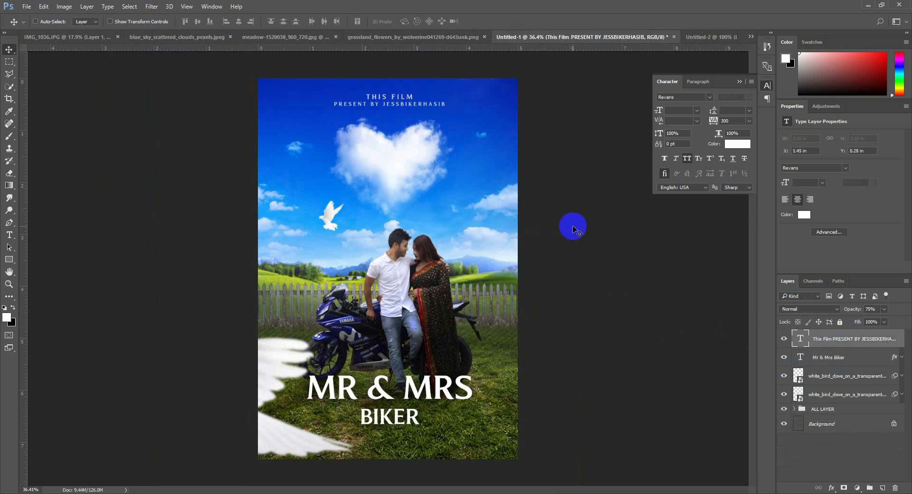
left_click_drag(477, 135, 477, 471)
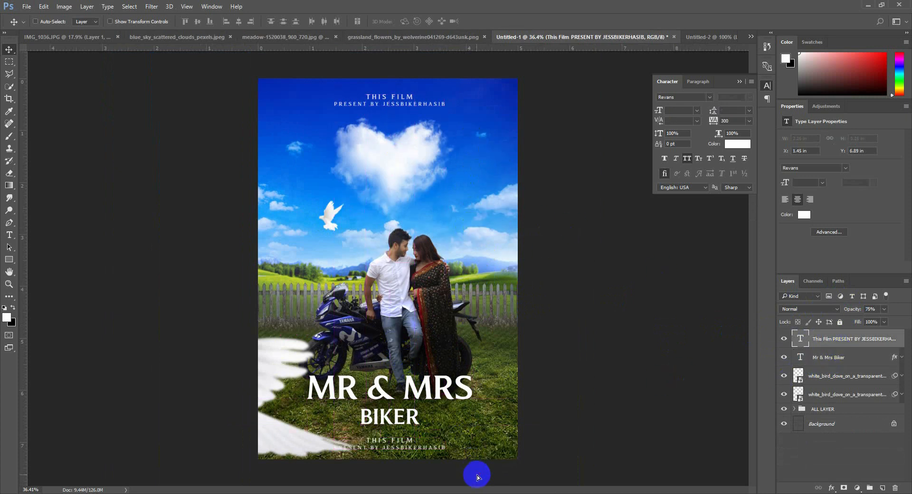
double_click(801, 340)
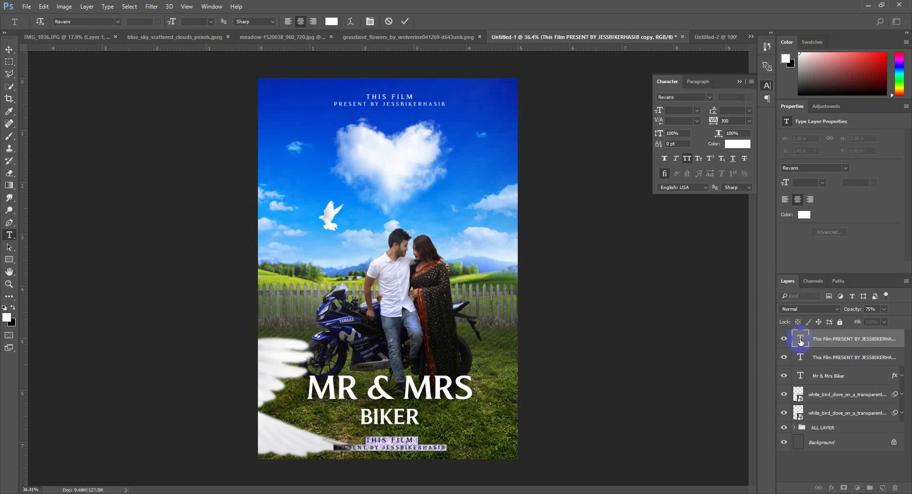
type("youth")
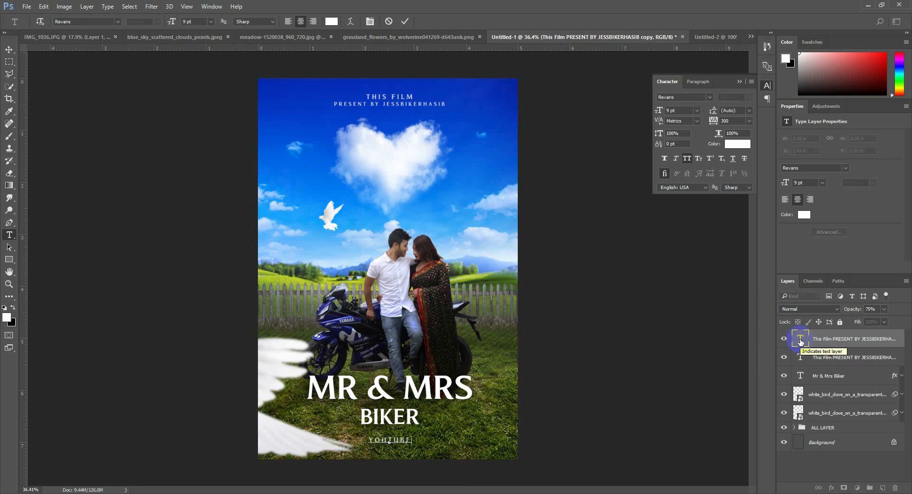
type("be/jessbikerhasib")
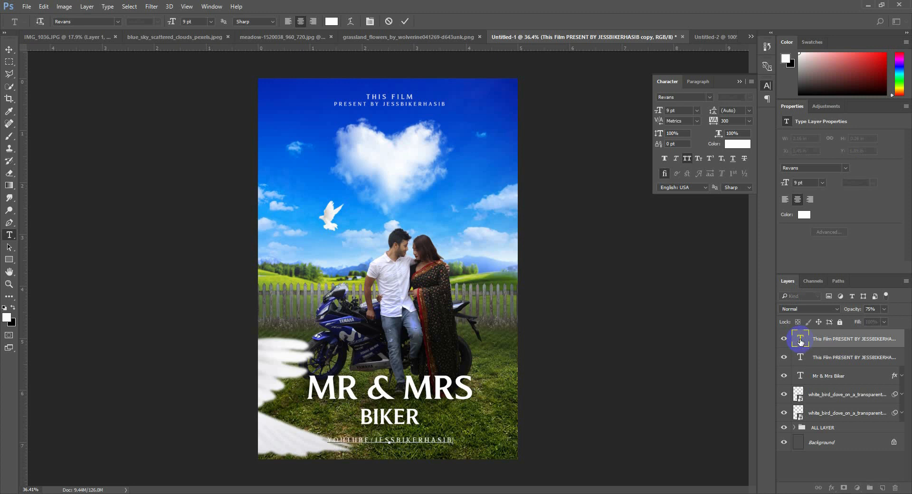
Set the YouTube text line's tracking to 700 and font size to 7 pt, and move it slightly down
key("ctrl+a")
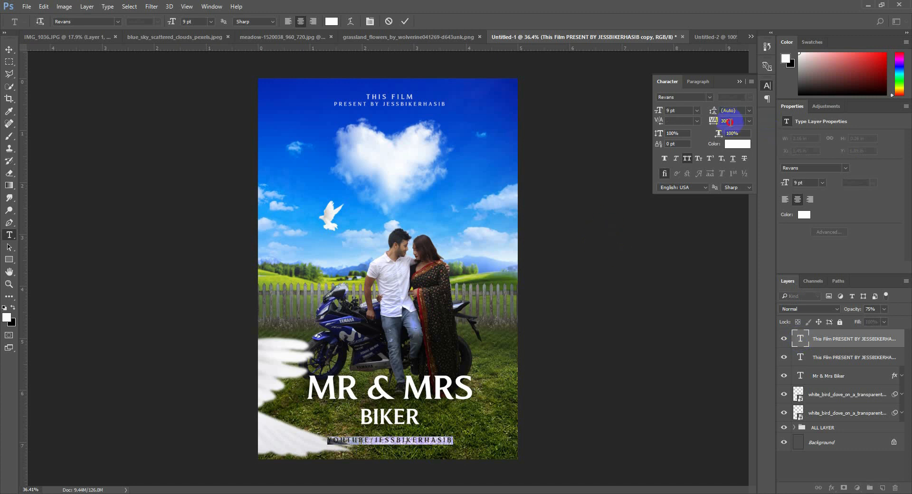
key("Up")
key("Up")
key("Up")
key("Up")
key("Up")
key("Up")
key("Up")
key("Up")
key("Up")
key("Up")
key("Up")
key("Up")
key("Up")
key("Up")
key("Up")
key("Up")
key("Up")
key("Up")
key("Up")
key("Up")
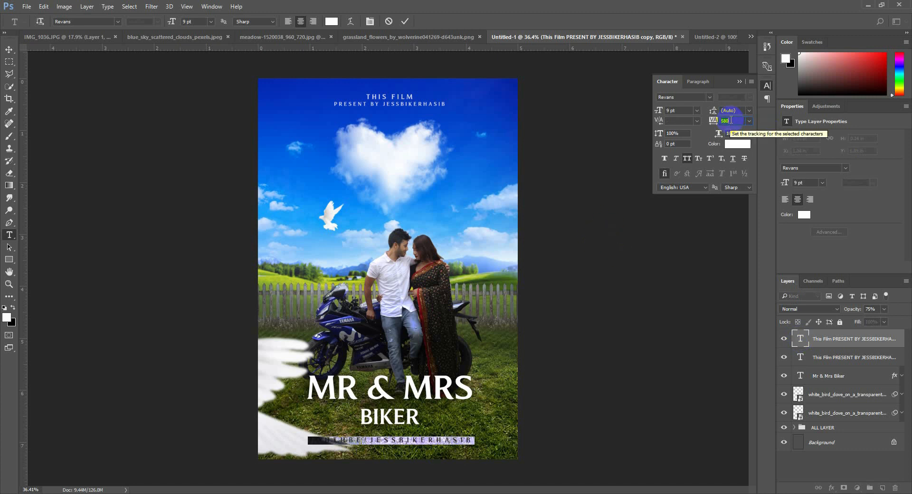
left_click(676, 113)
key("Down")
key("Down")
key("Down")
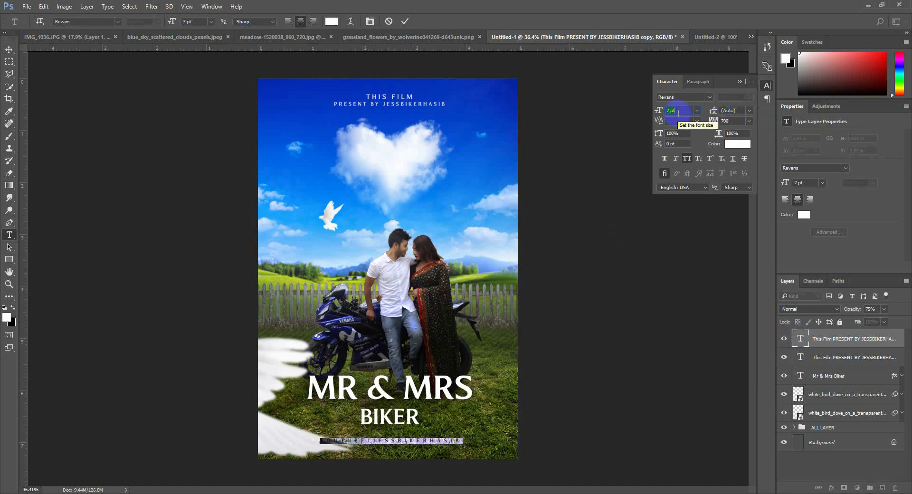
key("Up")
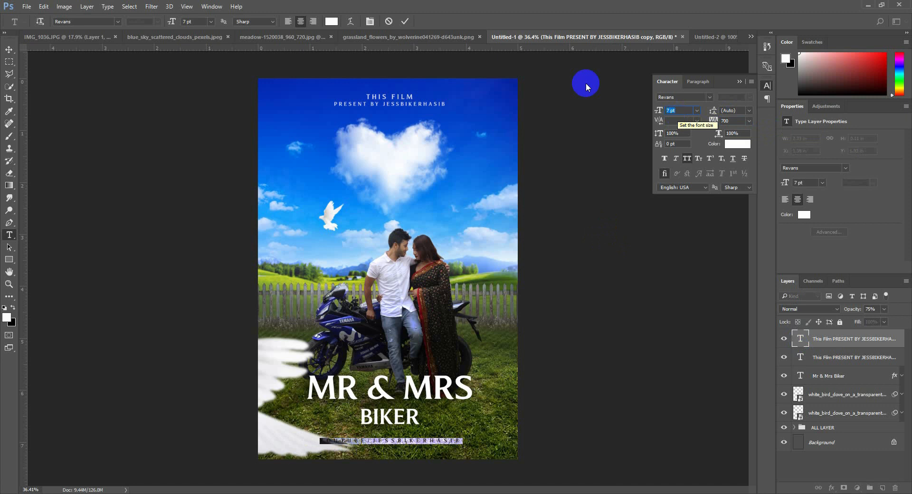
left_click(405, 21)
key("v")
left_click_drag(430, 285, 443, 298)
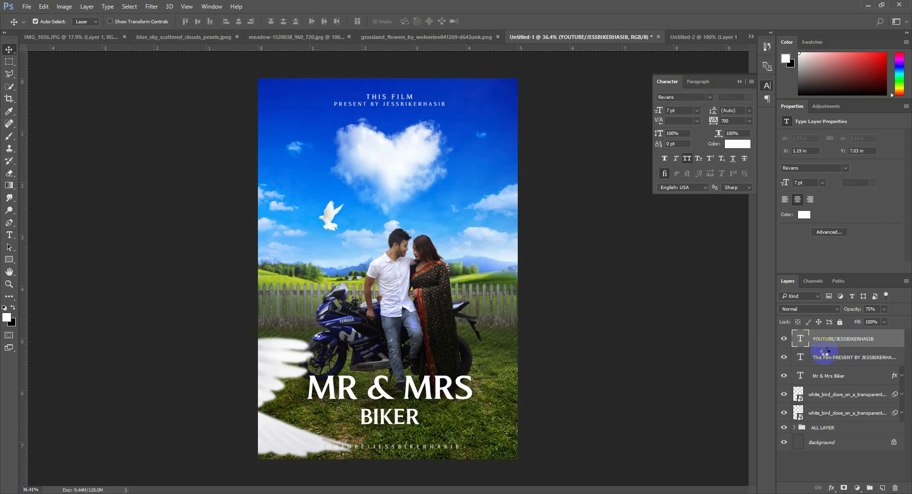
Stamp all visible layers into a new merged layer on top and add 5% monochromatic Gaussian noise to it
key("ctrl+alt+shift+e")
left_click(151, 6)
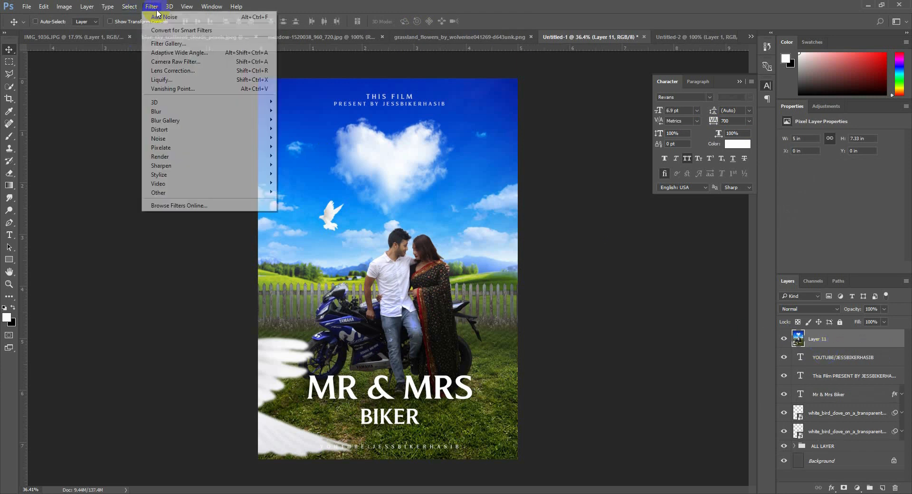
mouse_move(200, 141)
left_click(296, 138)
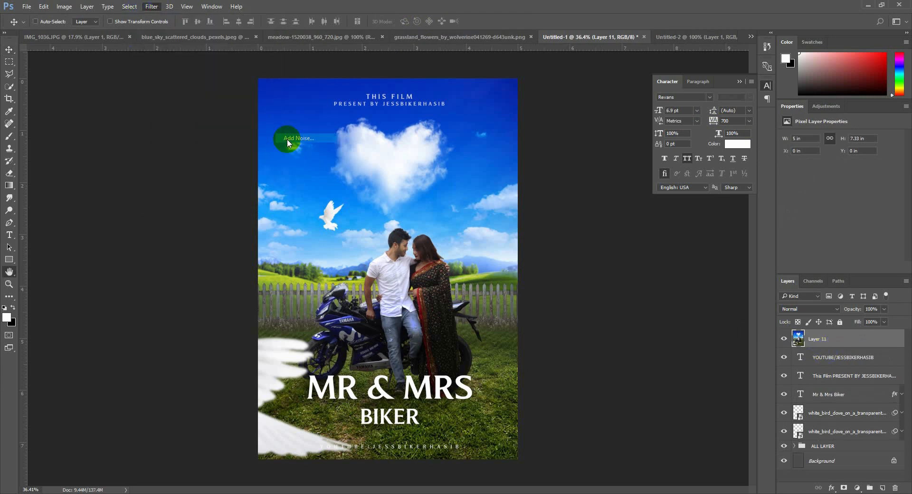
left_click_drag(448, 94, 716, 140)
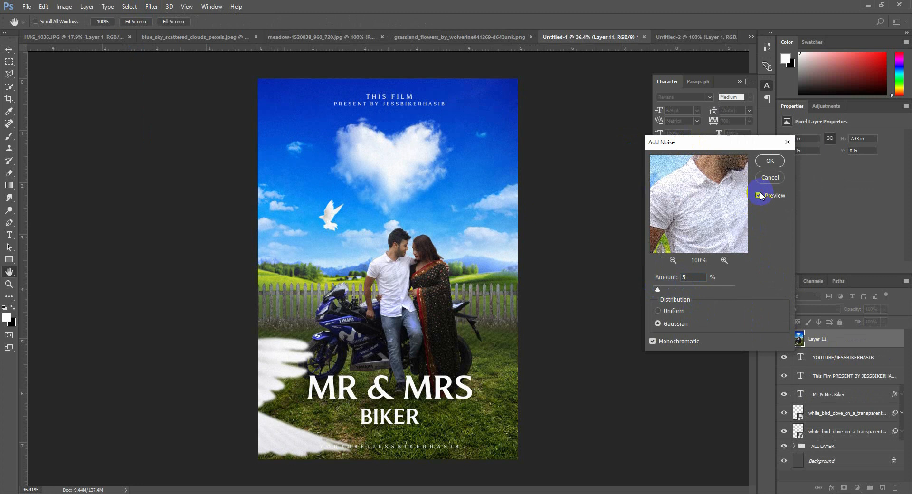
left_click(770, 161)
key("v")
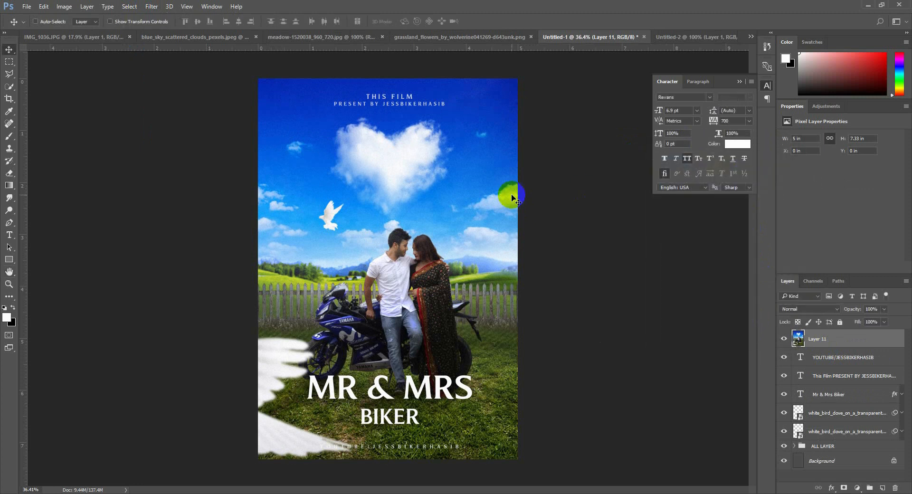
Start the Camera Raw filter on the merged layer and darken the image edges with a negative post-crop vignette
left_click(151, 6)
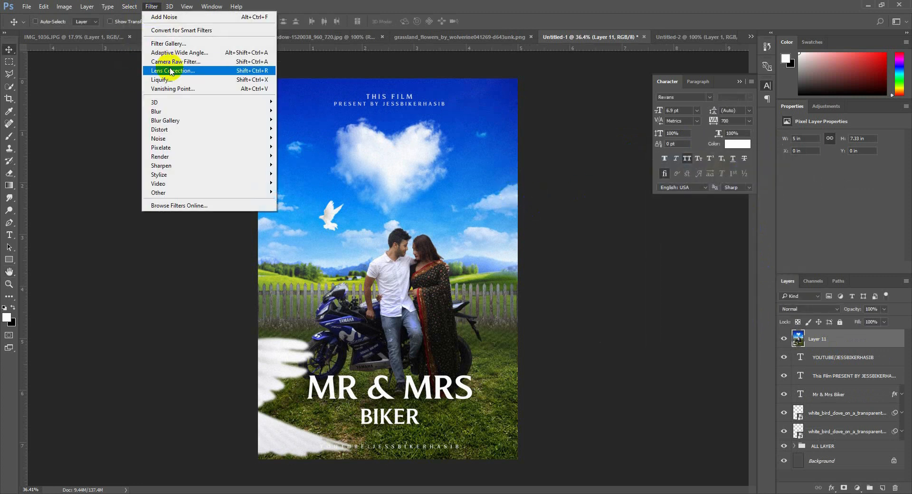
left_click(174, 61)
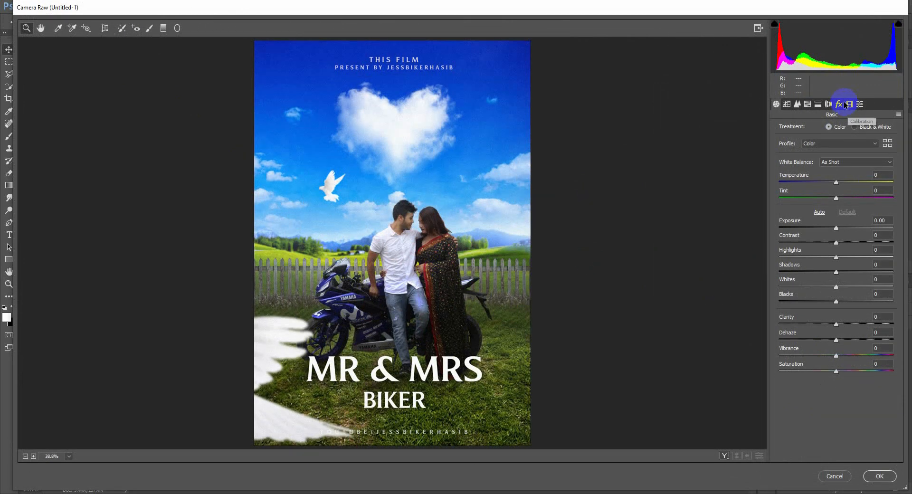
left_click(839, 104)
left_click_drag(836, 228, 822, 228)
Calibrate the colours with shadow tint +8, blue primary hue +5 and saturation +23, and red primary saturation about +55
left_click(849, 104)
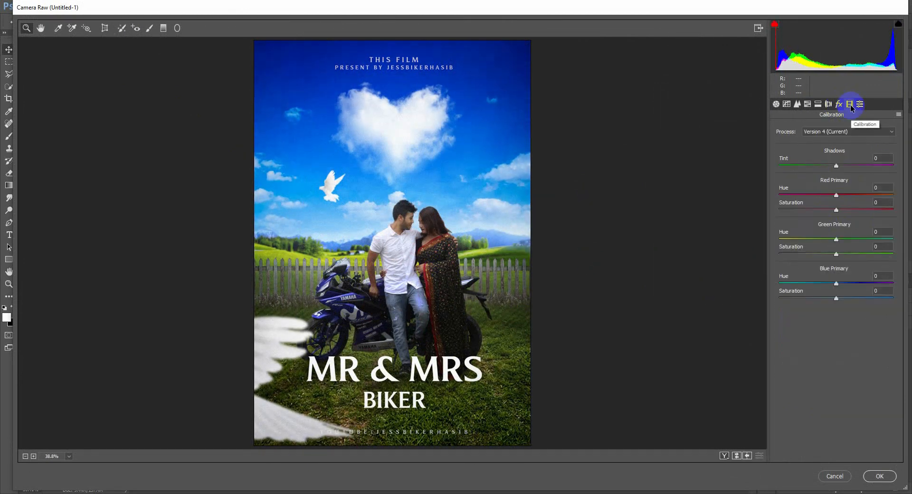
left_click_drag(837, 285, 851, 298)
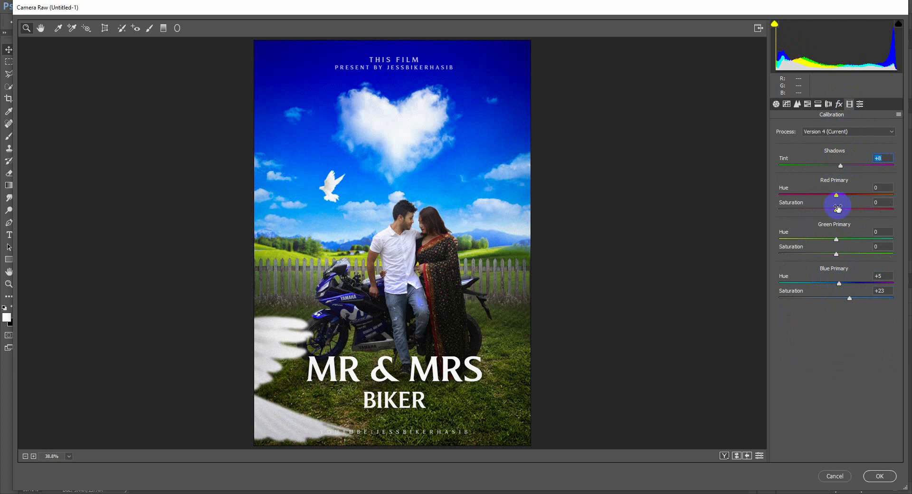
left_click_drag(837, 208, 854, 216)
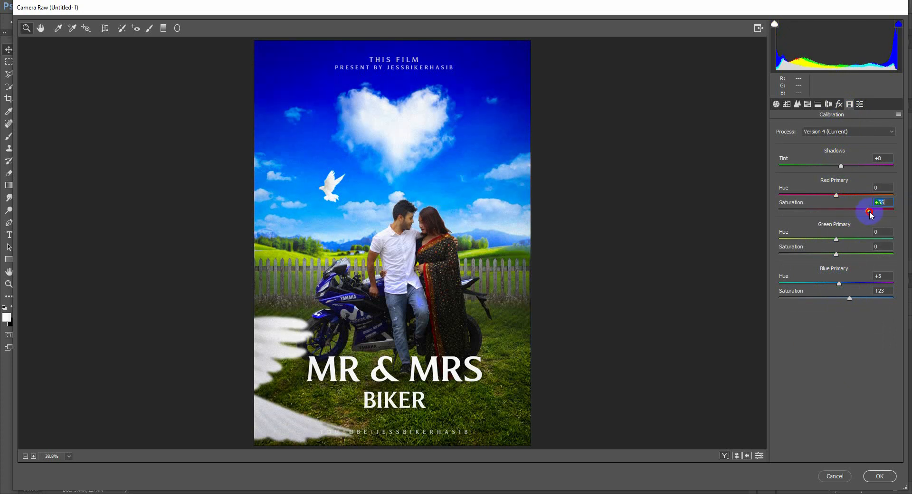
Add the Bright color preset and apply the Camera Raw adjustments to the merged layer
left_click(860, 104)
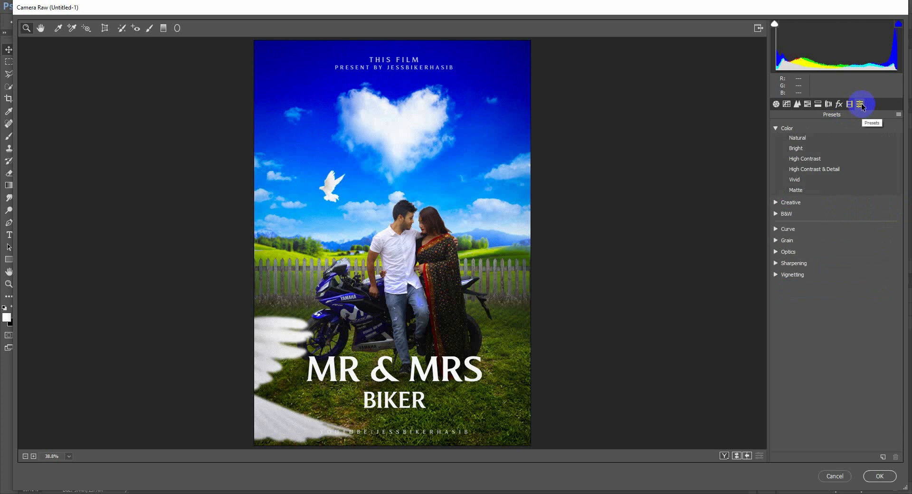
left_click(801, 149)
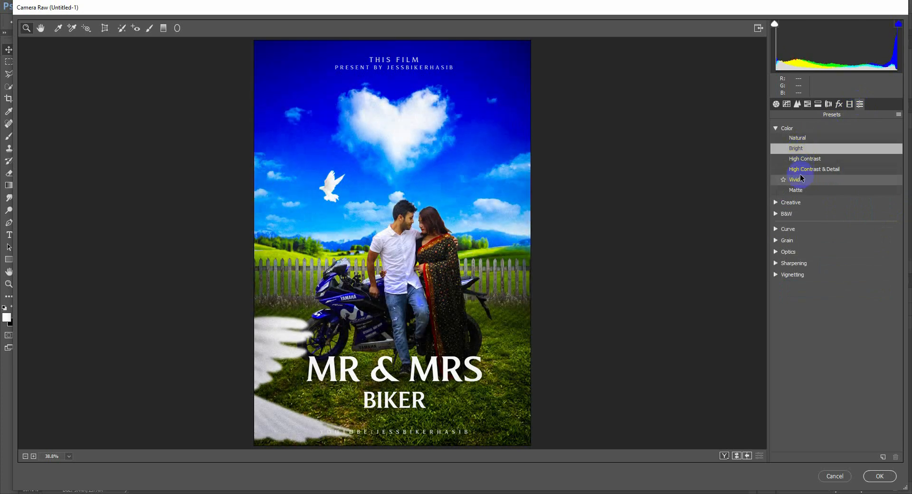
left_click(880, 476)
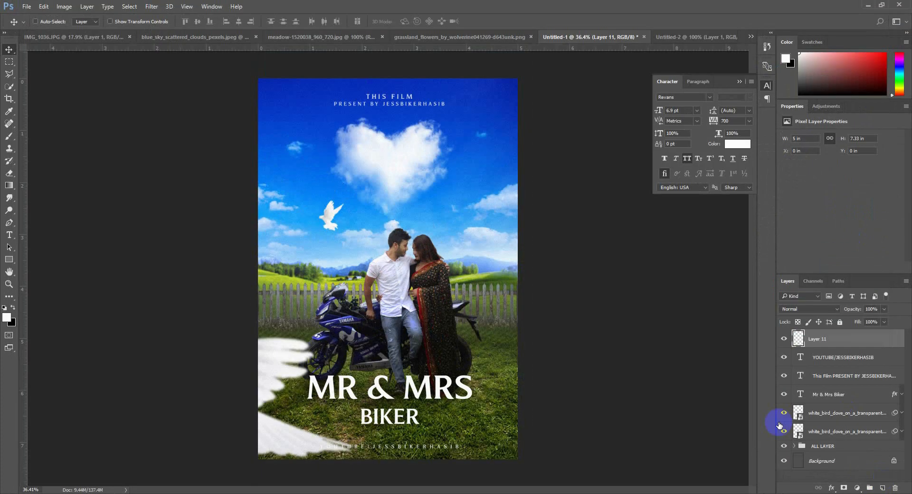